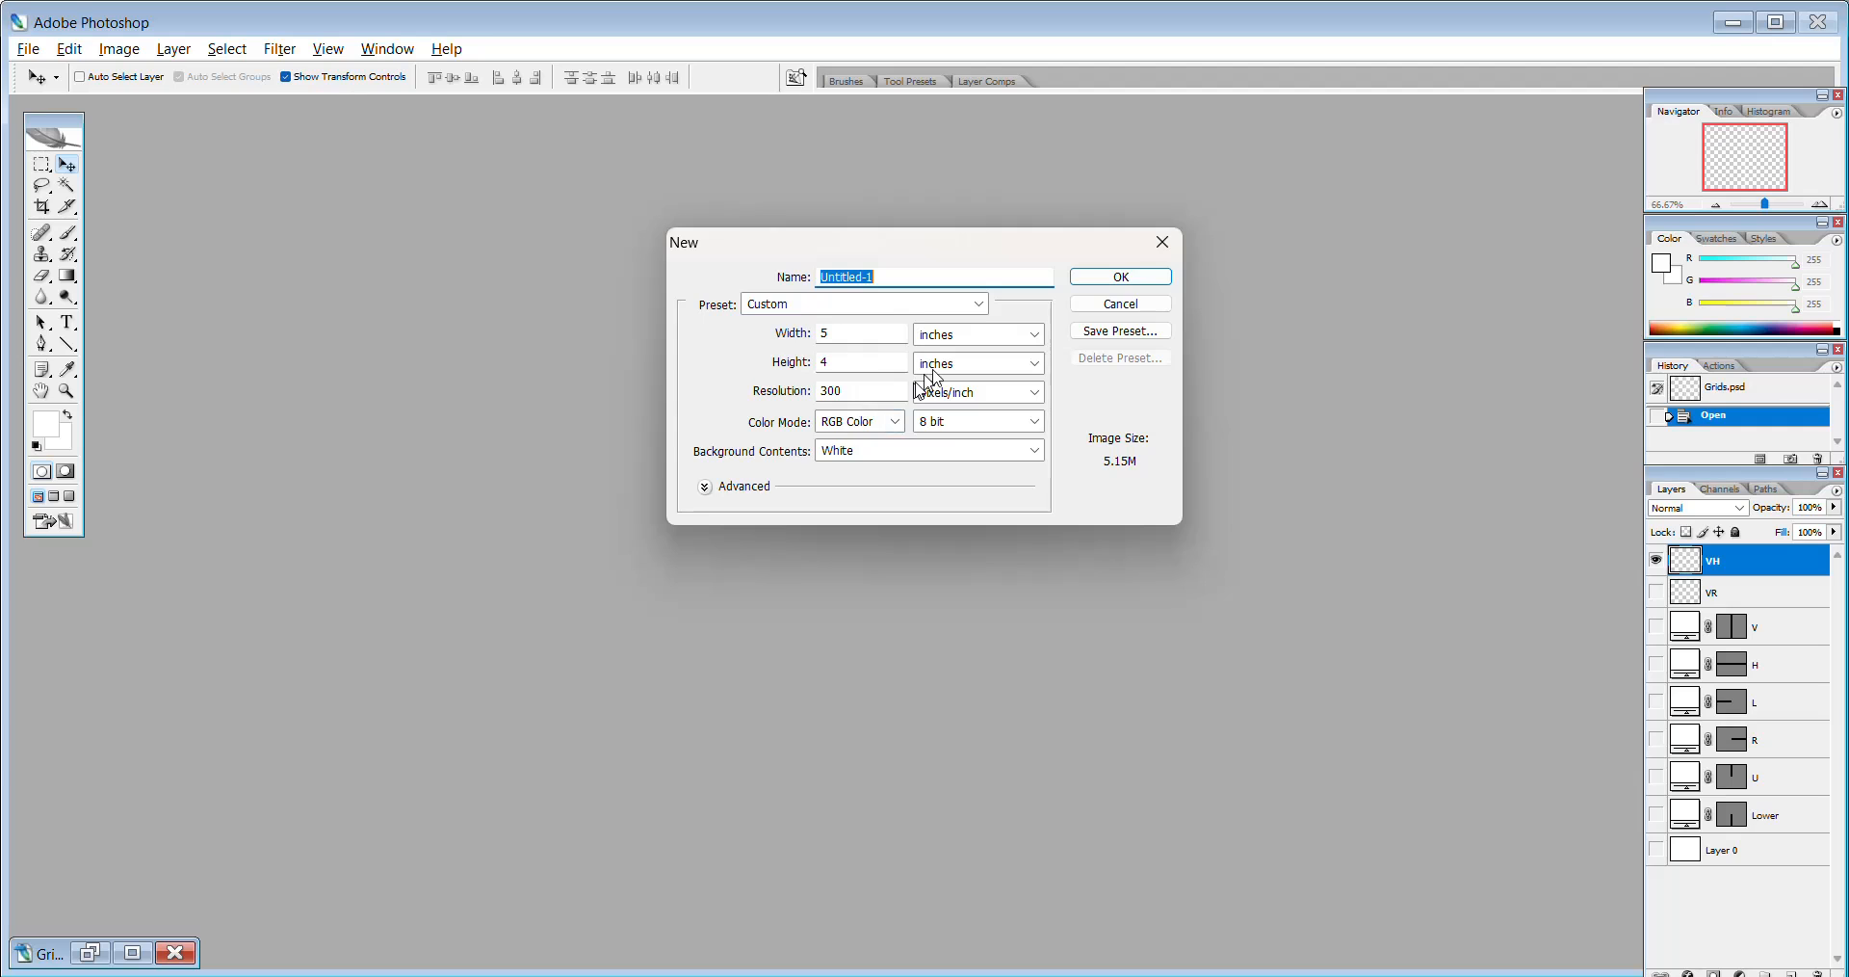
Create a white 5 by 4 inch RGB document at 300 pixels/inch, maximize it, and convert its Background into a regular layer.
{"action": "left_click", "coordinate": [1155, 278]}
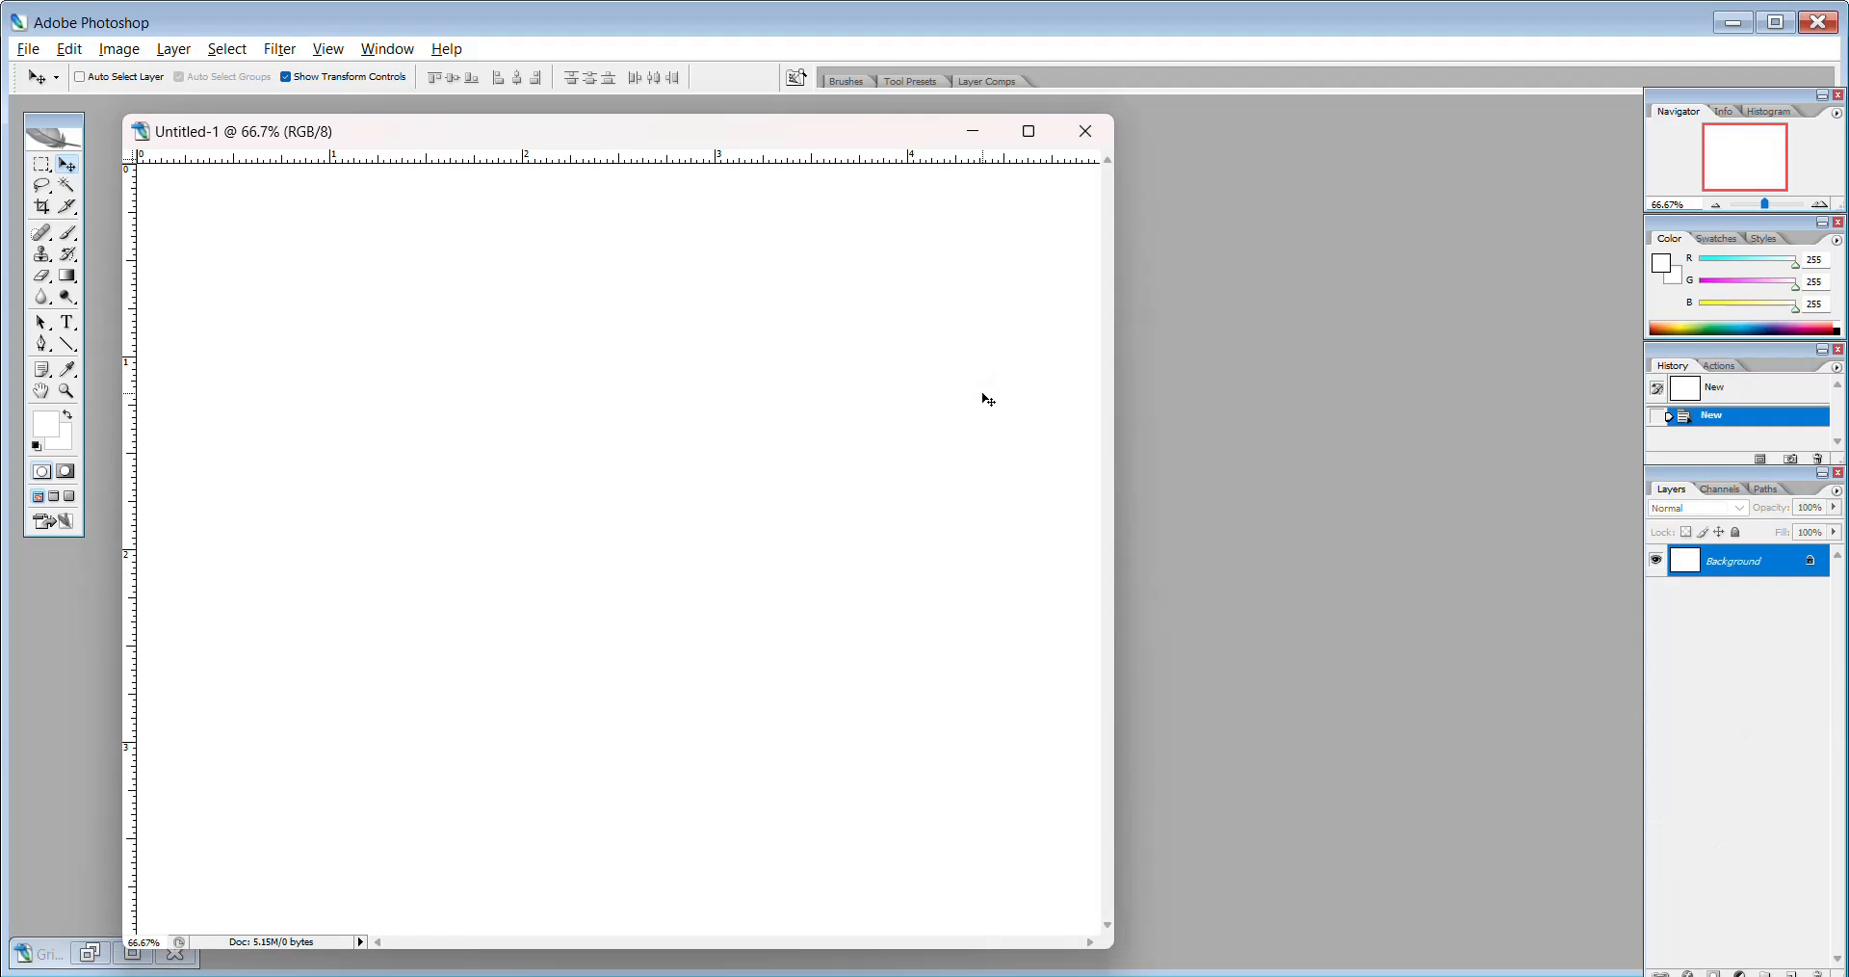
{"action": "left_click", "coordinate": [1028, 131]}
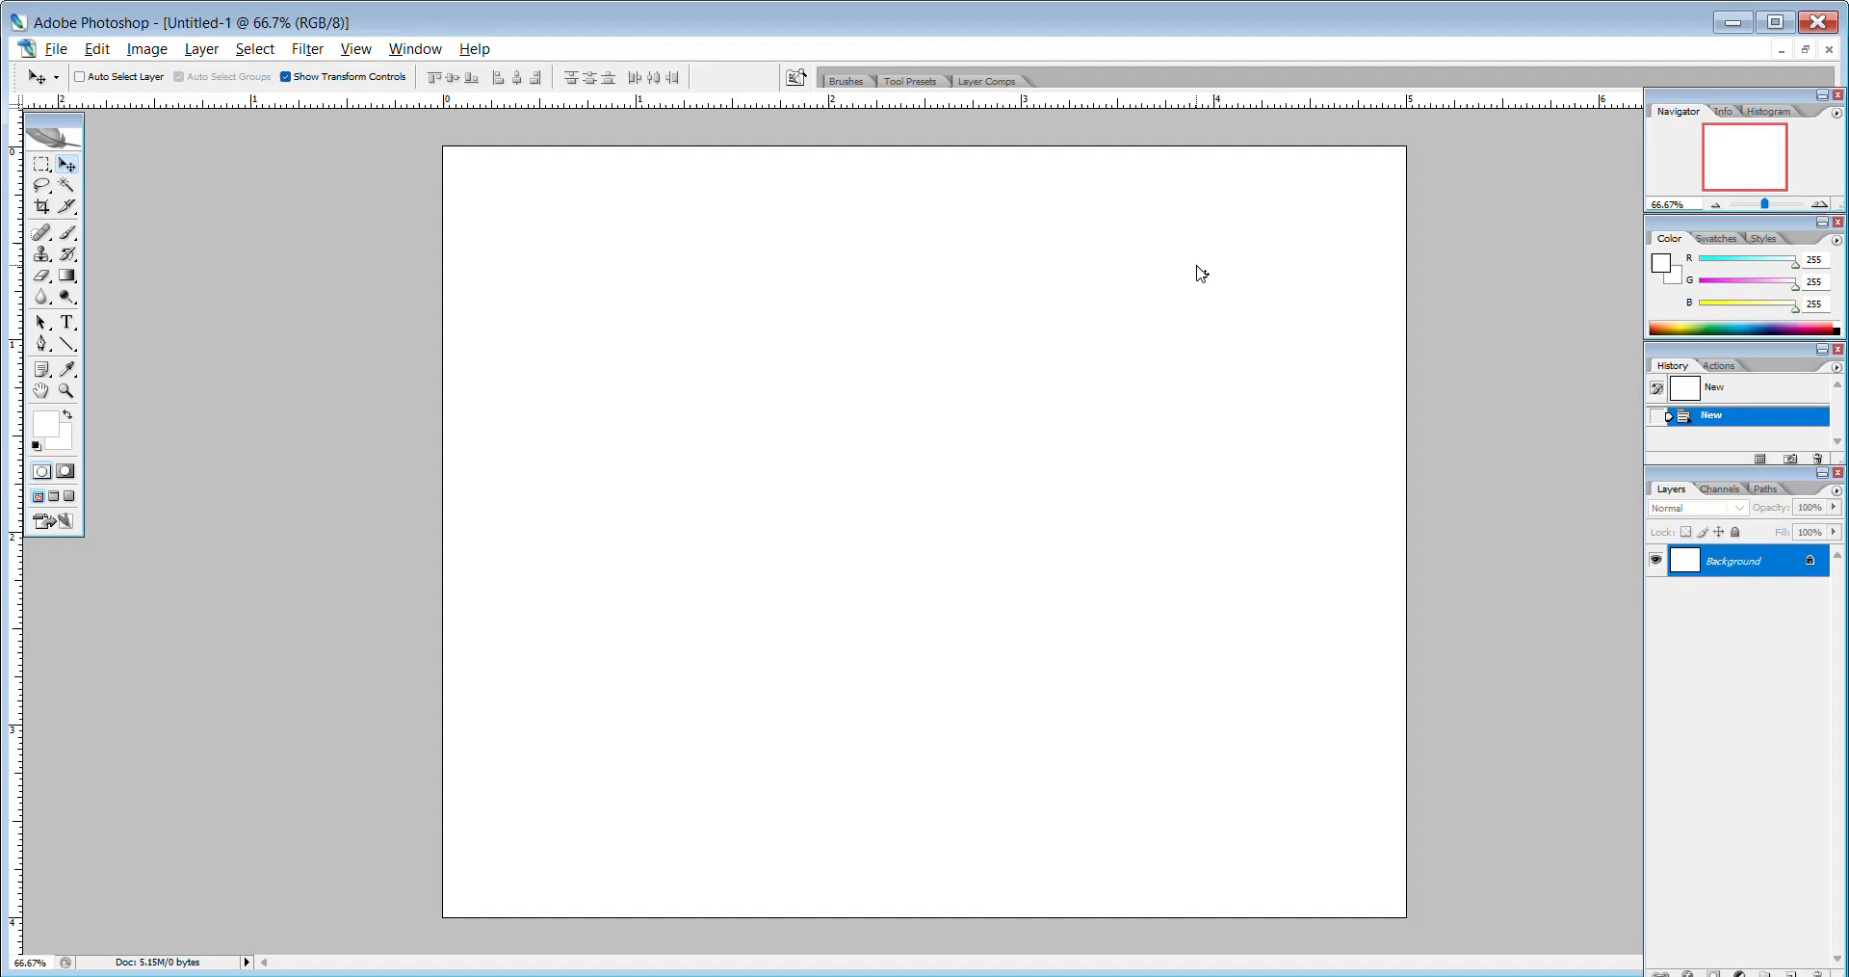
{"action": "double_click", "coordinate": [1777, 568]}
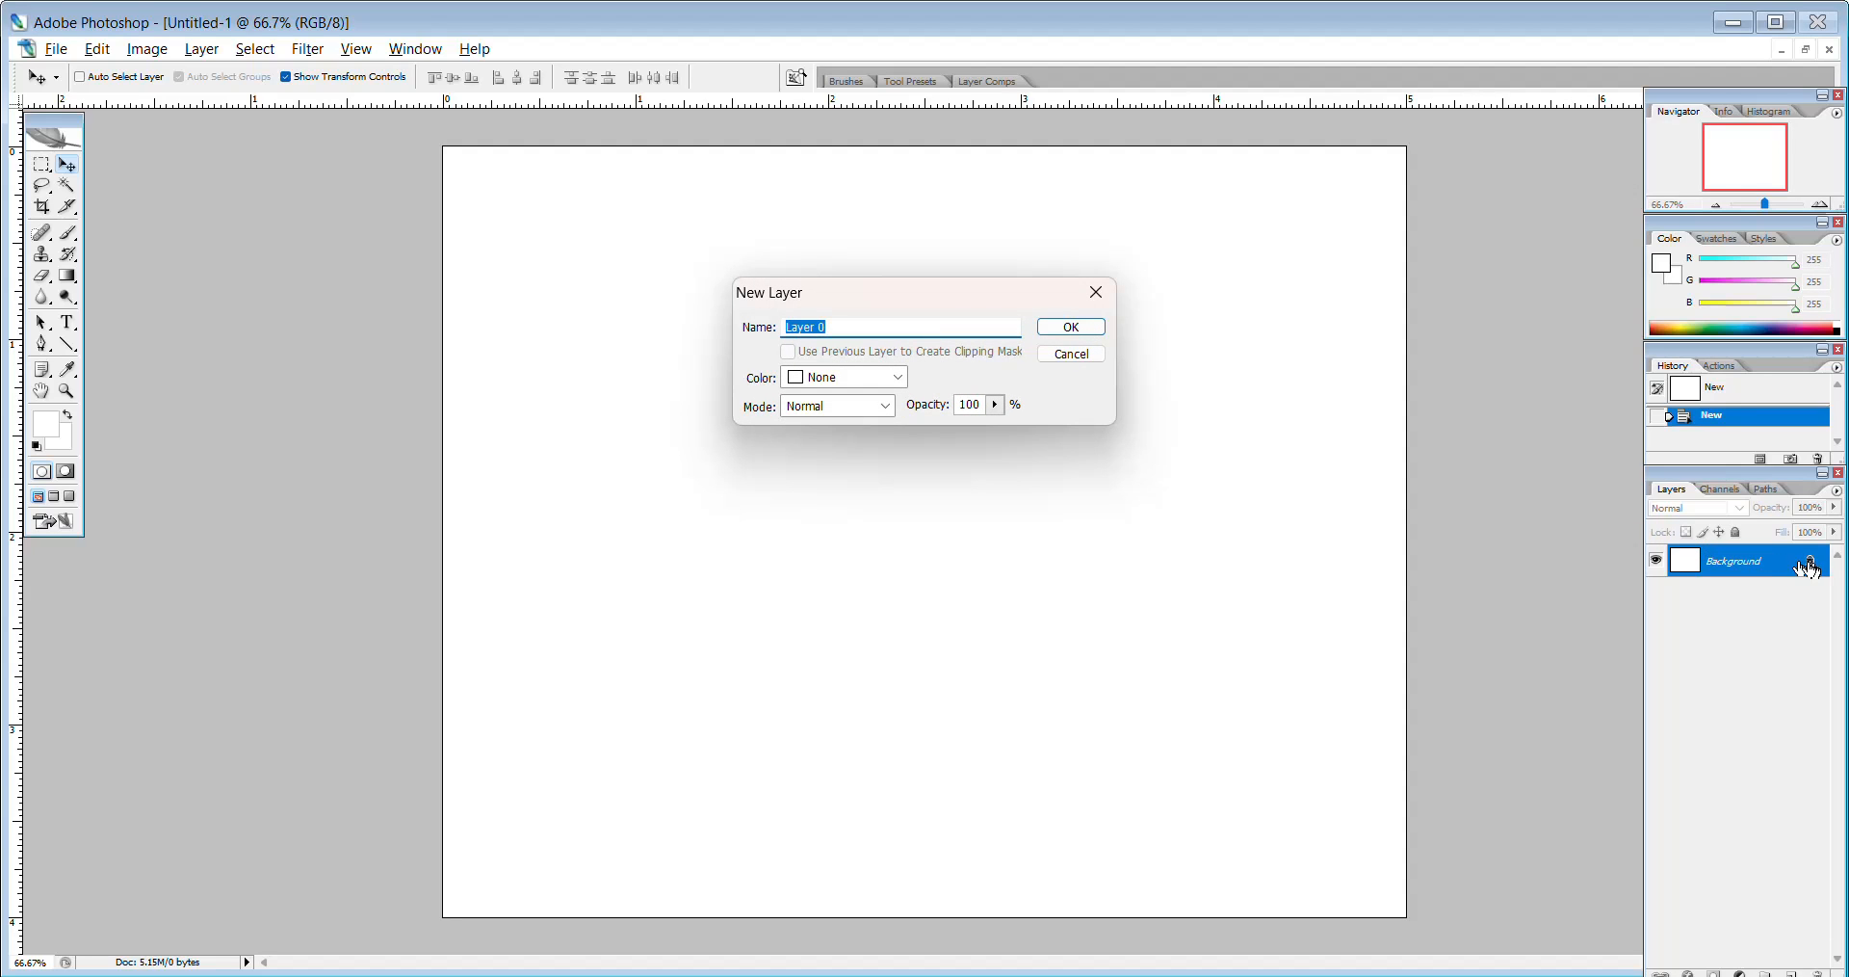
{"action": "left_click", "coordinate": [1077, 330]}
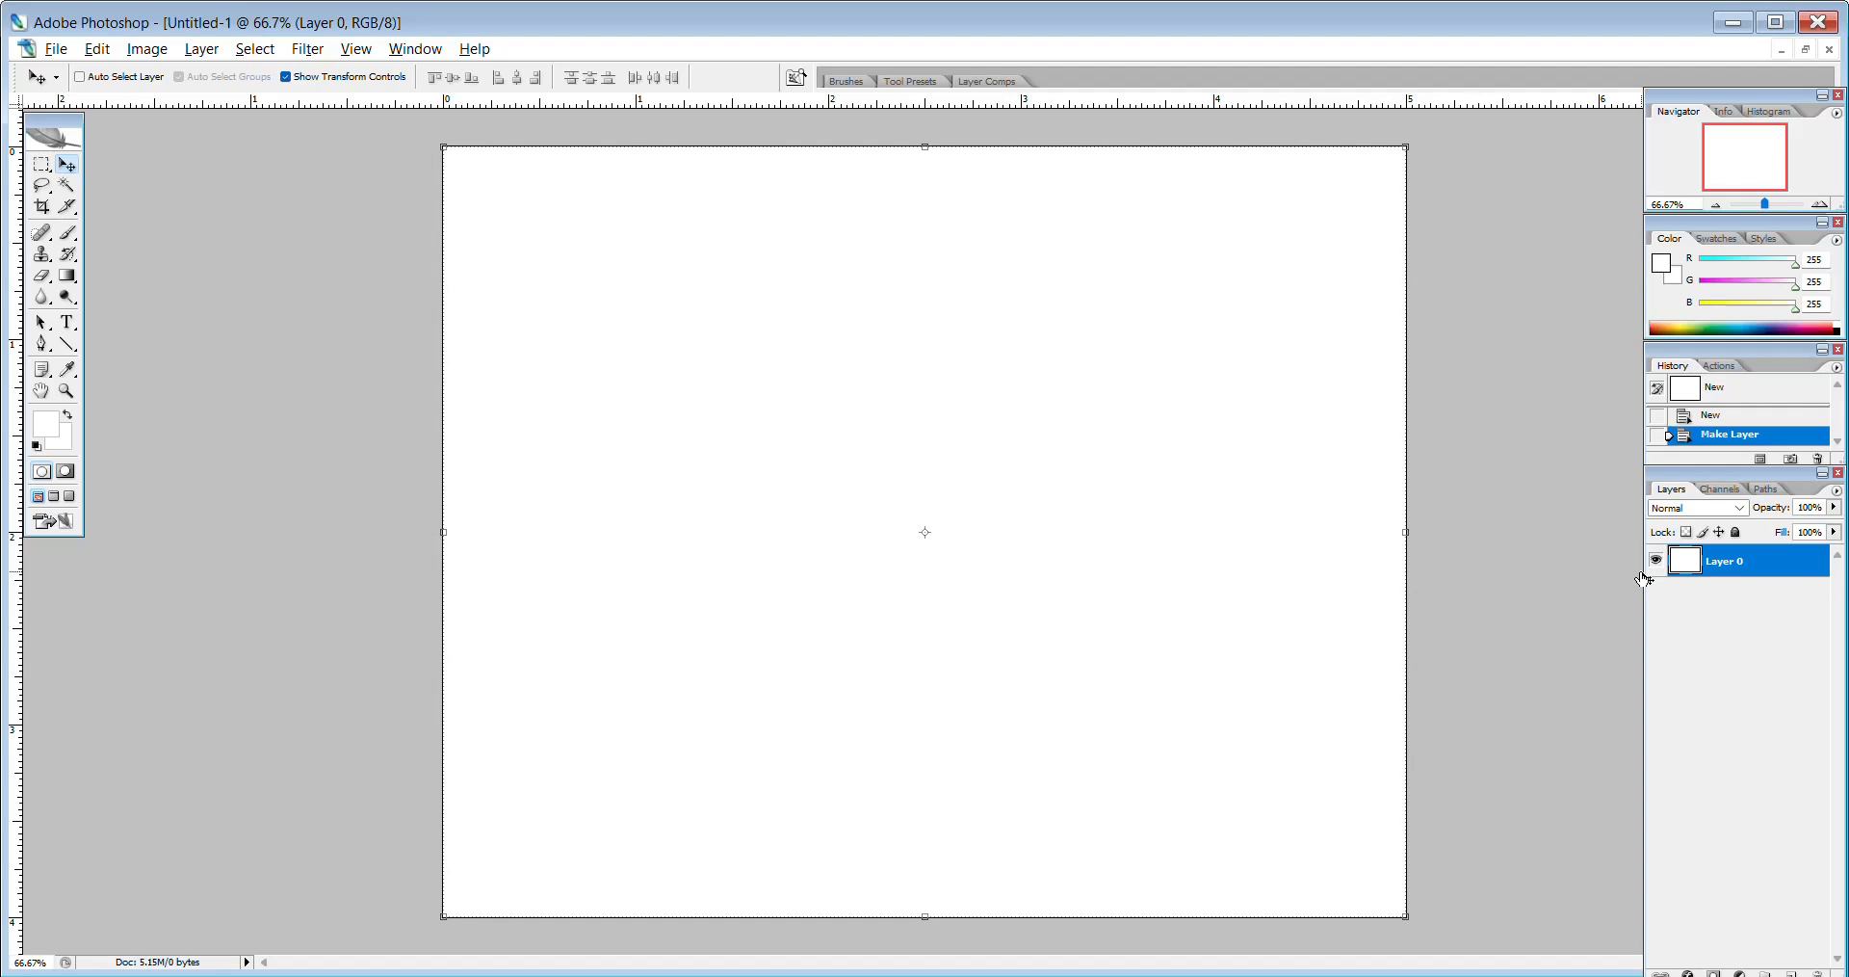
Reduce the opacity of Layer 0 to 0% in its blending options.
{"action": "double_click", "coordinate": [1691, 564]}
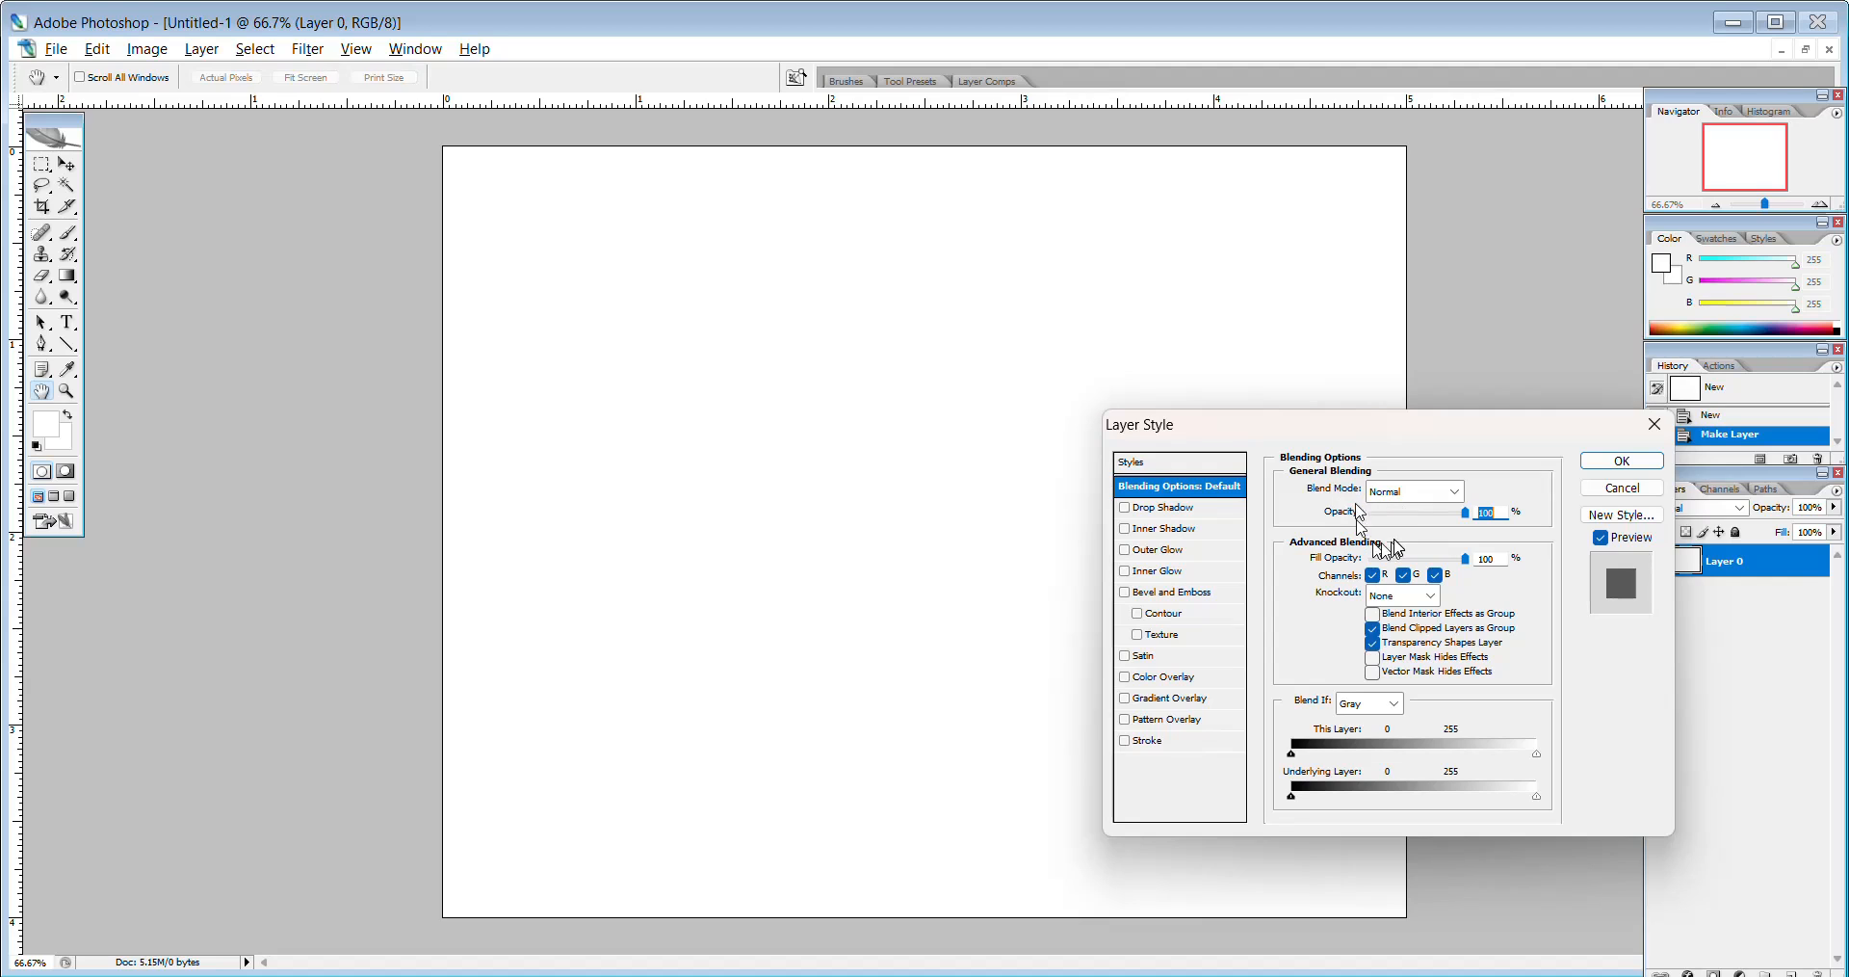
{"action": "left_click_drag", "start_coordinate": [1465, 517], "coordinate": [1368, 518]}
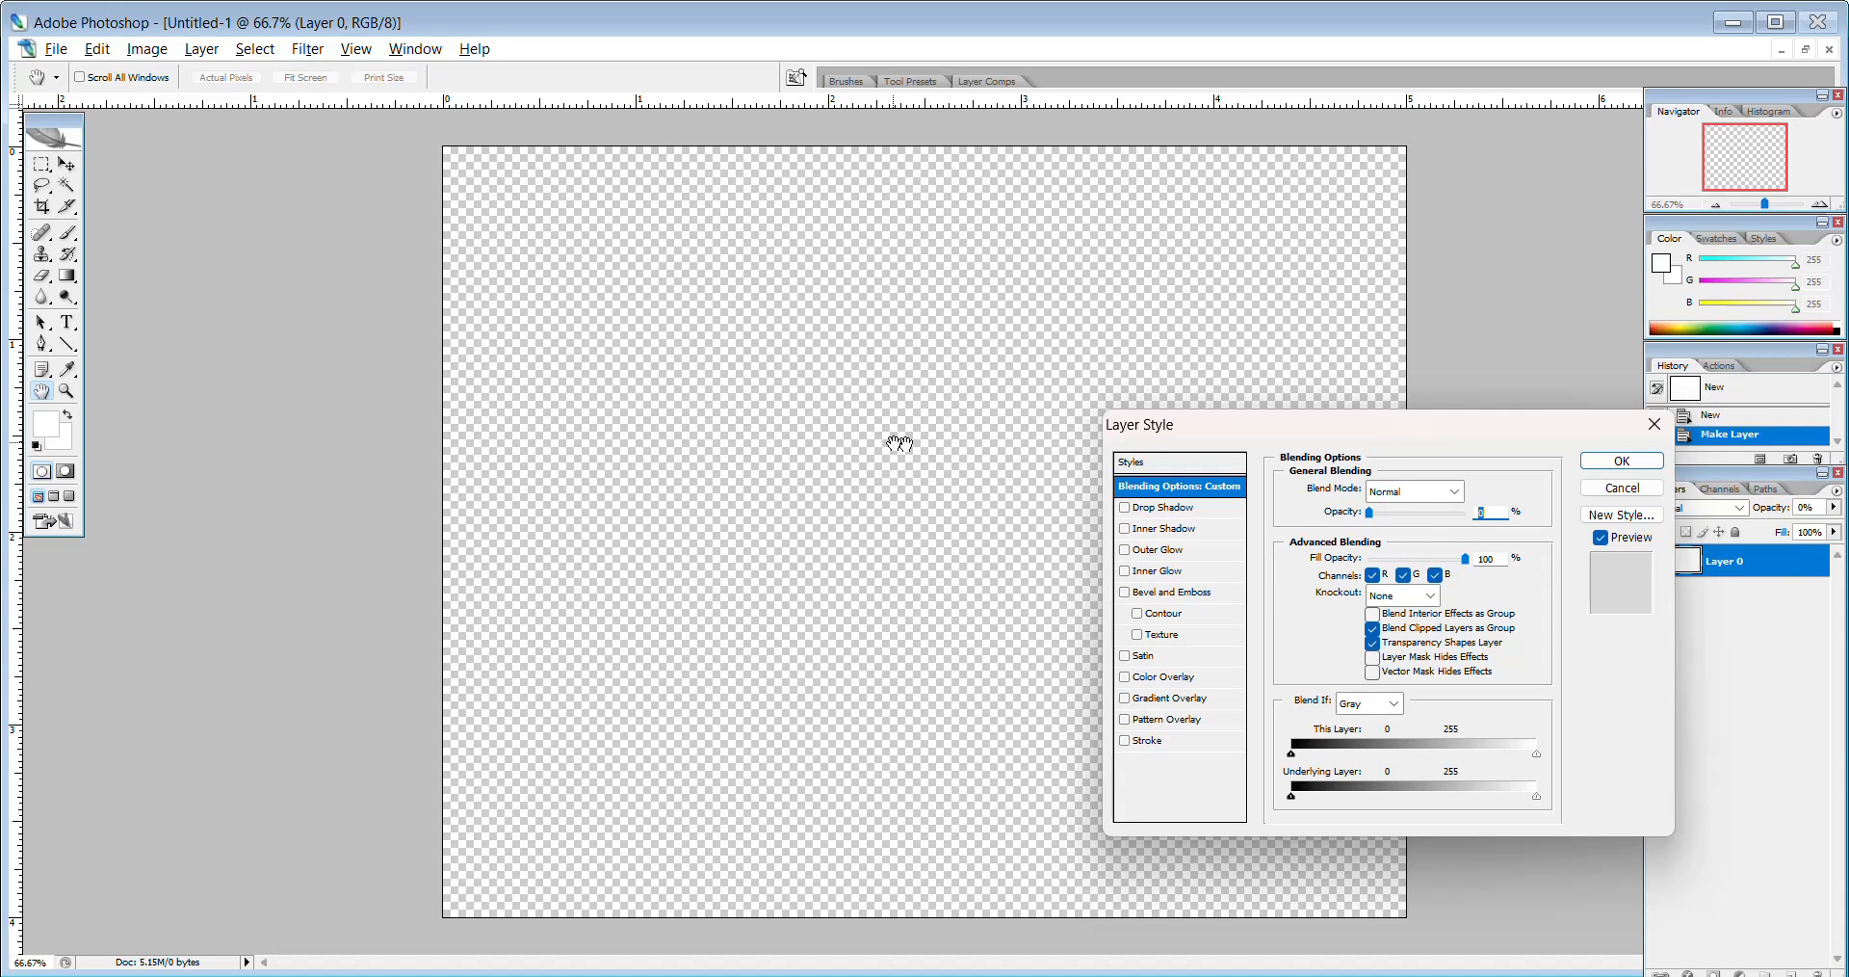
{"action": "left_click", "coordinate": [1622, 461]}
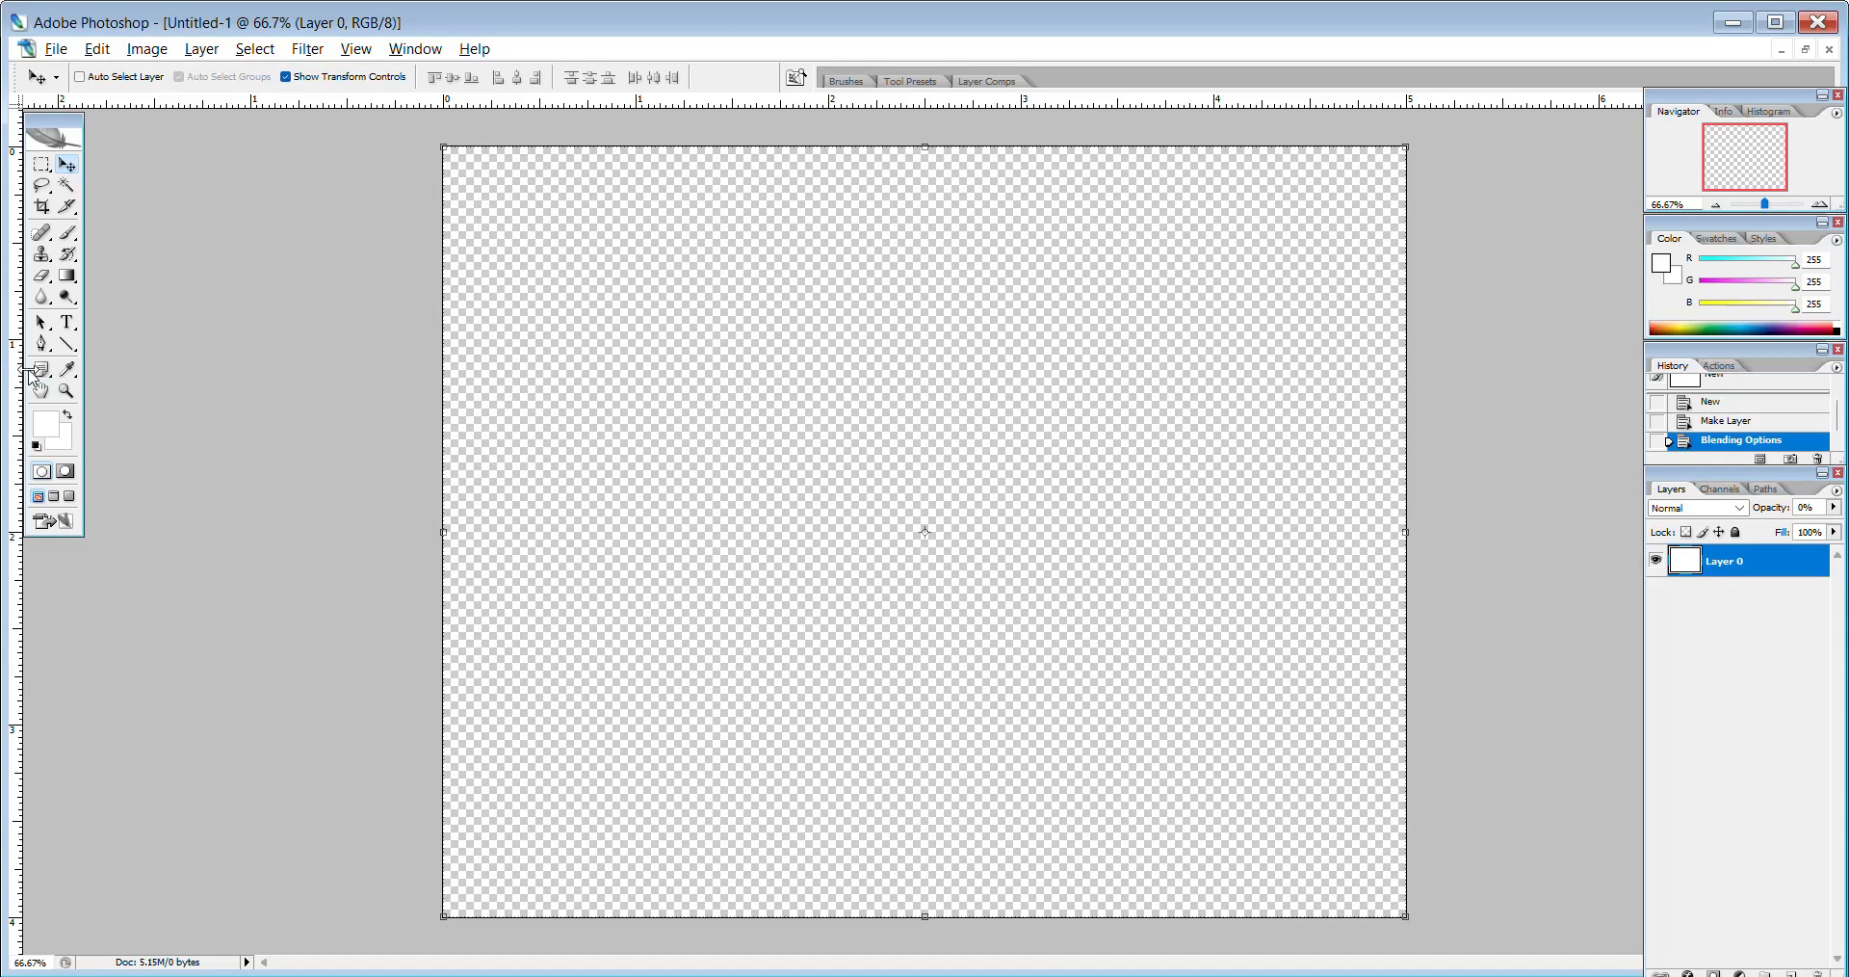
Activate the Type tool with Arial Bold, 15 pt and Strong anti-aliasing.
{"action": "left_click", "coordinate": [65, 324]}
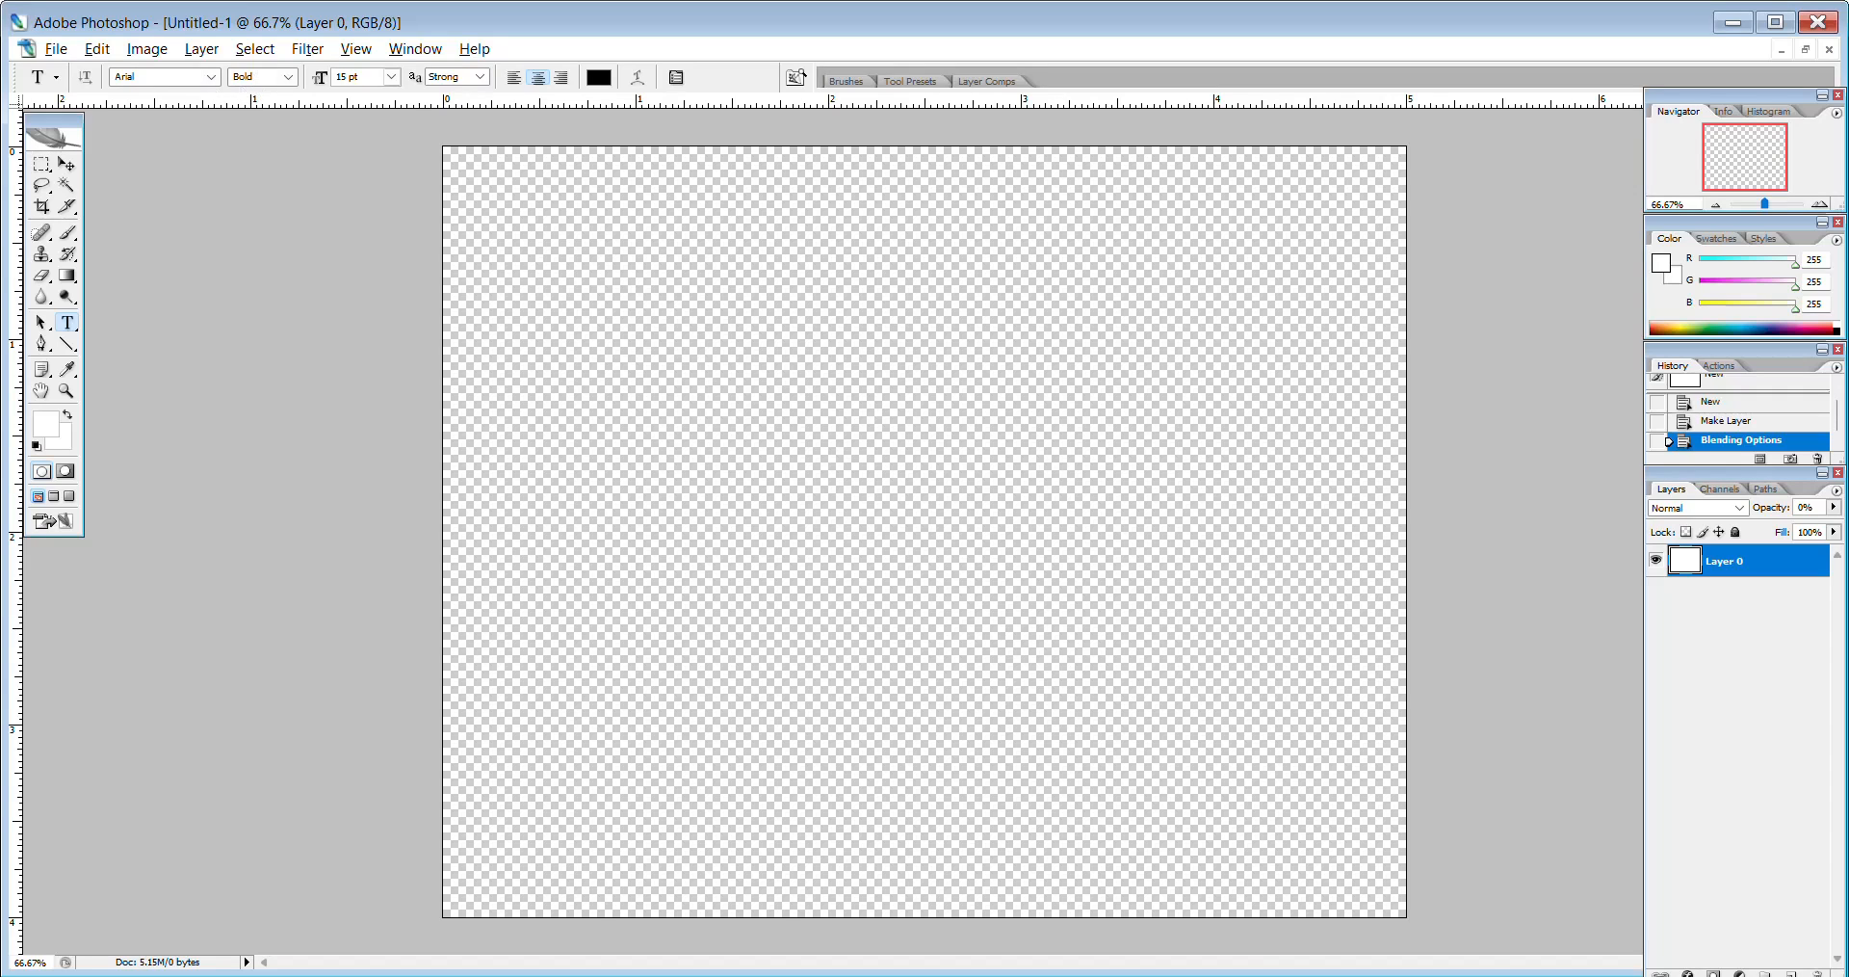
{"action": "left_click", "coordinate": [288, 77]}
{"action": "left_click", "coordinate": [289, 78]}
{"action": "left_click", "coordinate": [392, 77]}
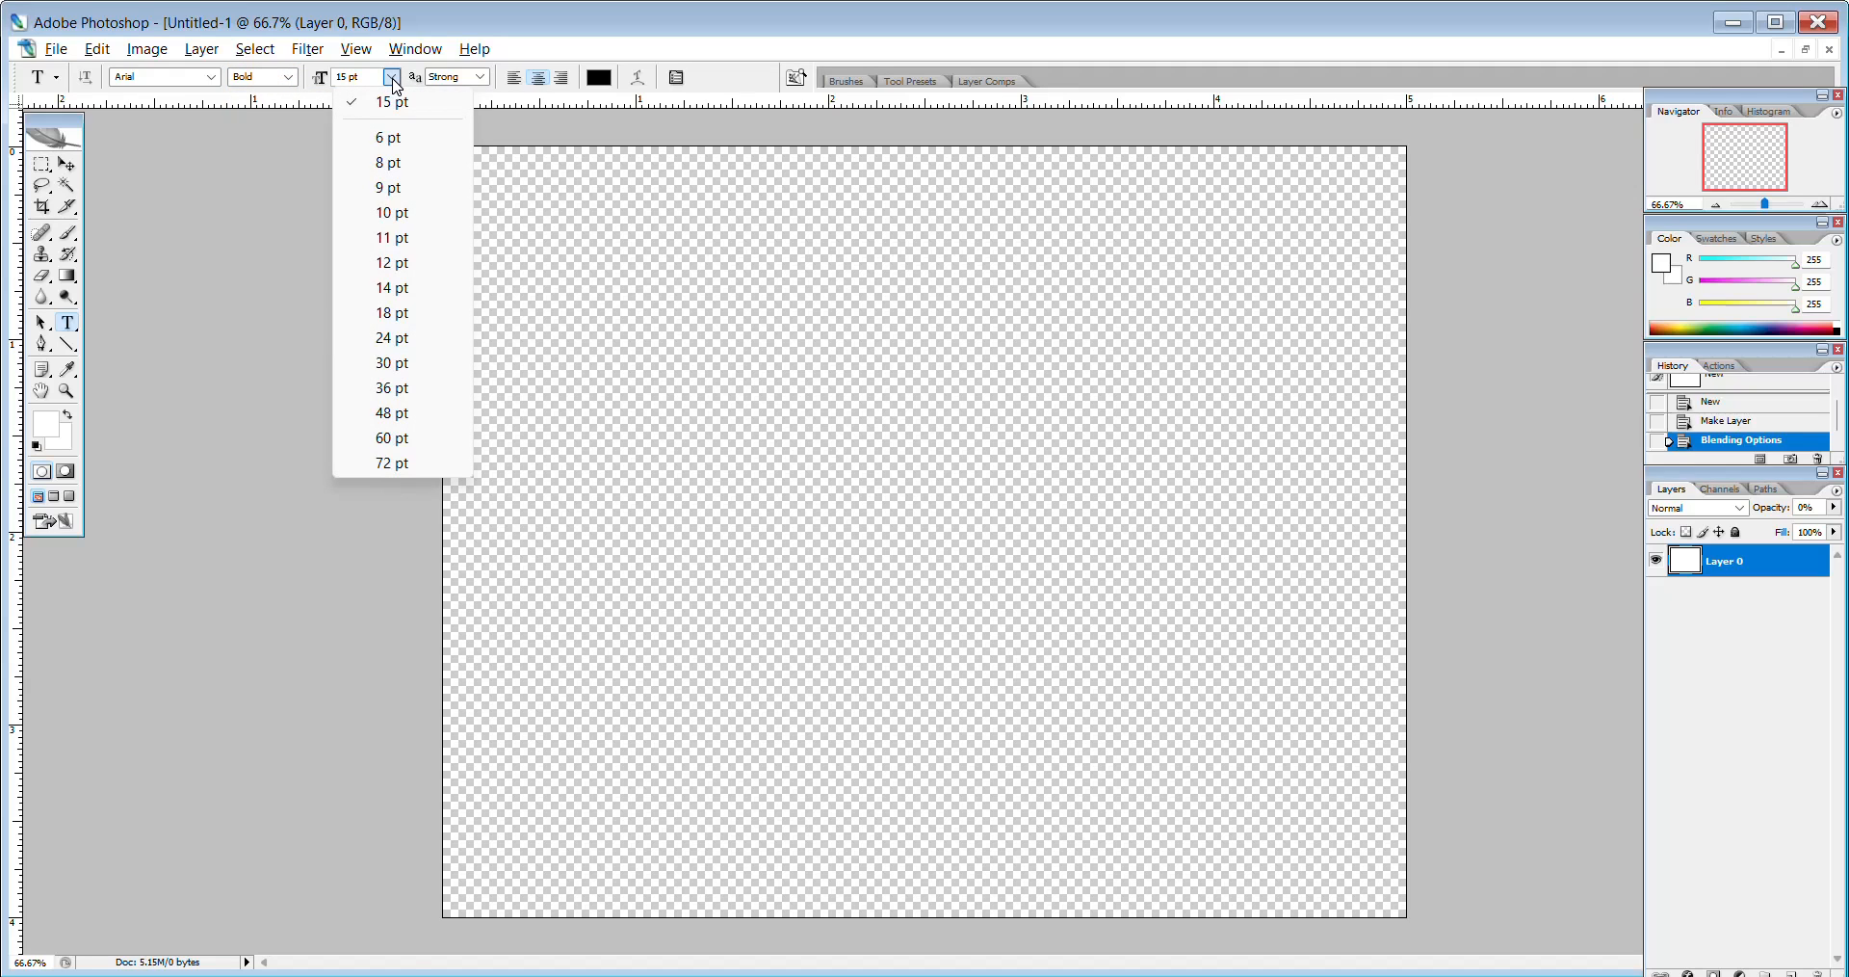
{"action": "left_click", "coordinate": [480, 77]}
{"action": "left_click", "coordinate": [482, 77]}
{"action": "left_click", "coordinate": [453, 152]}
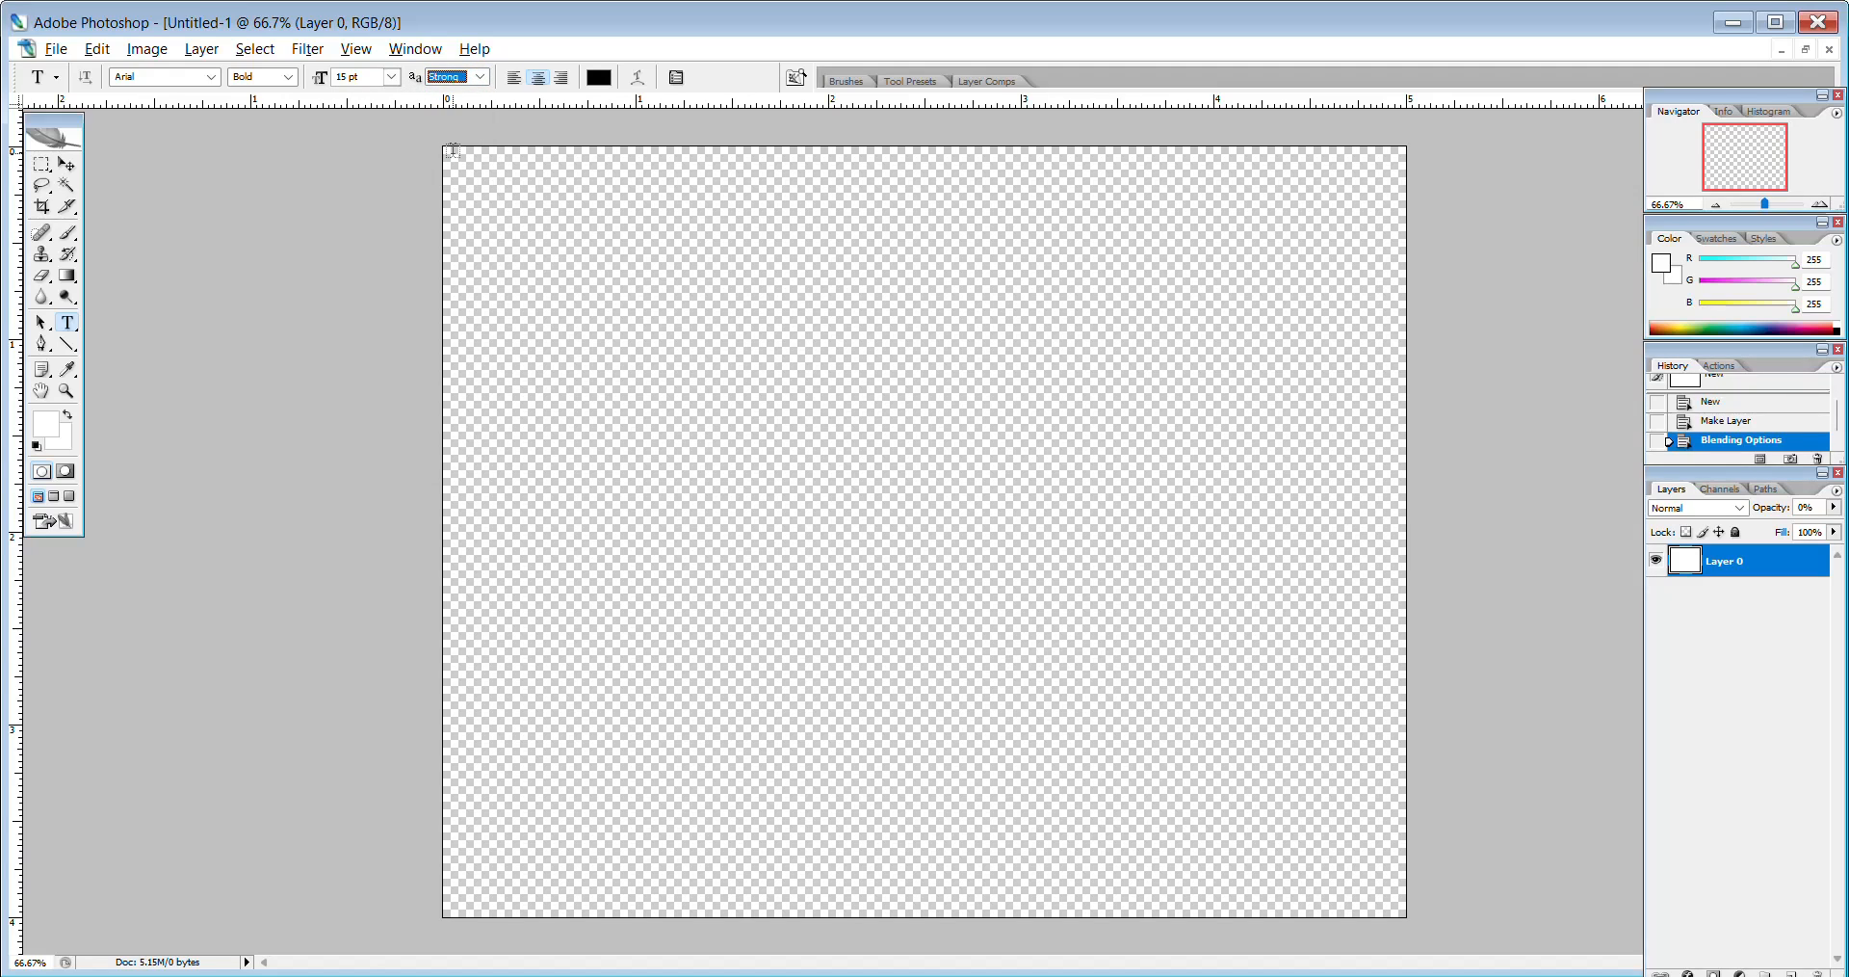
Set the text color to black (000000).
{"action": "left_click", "coordinate": [598, 77]}
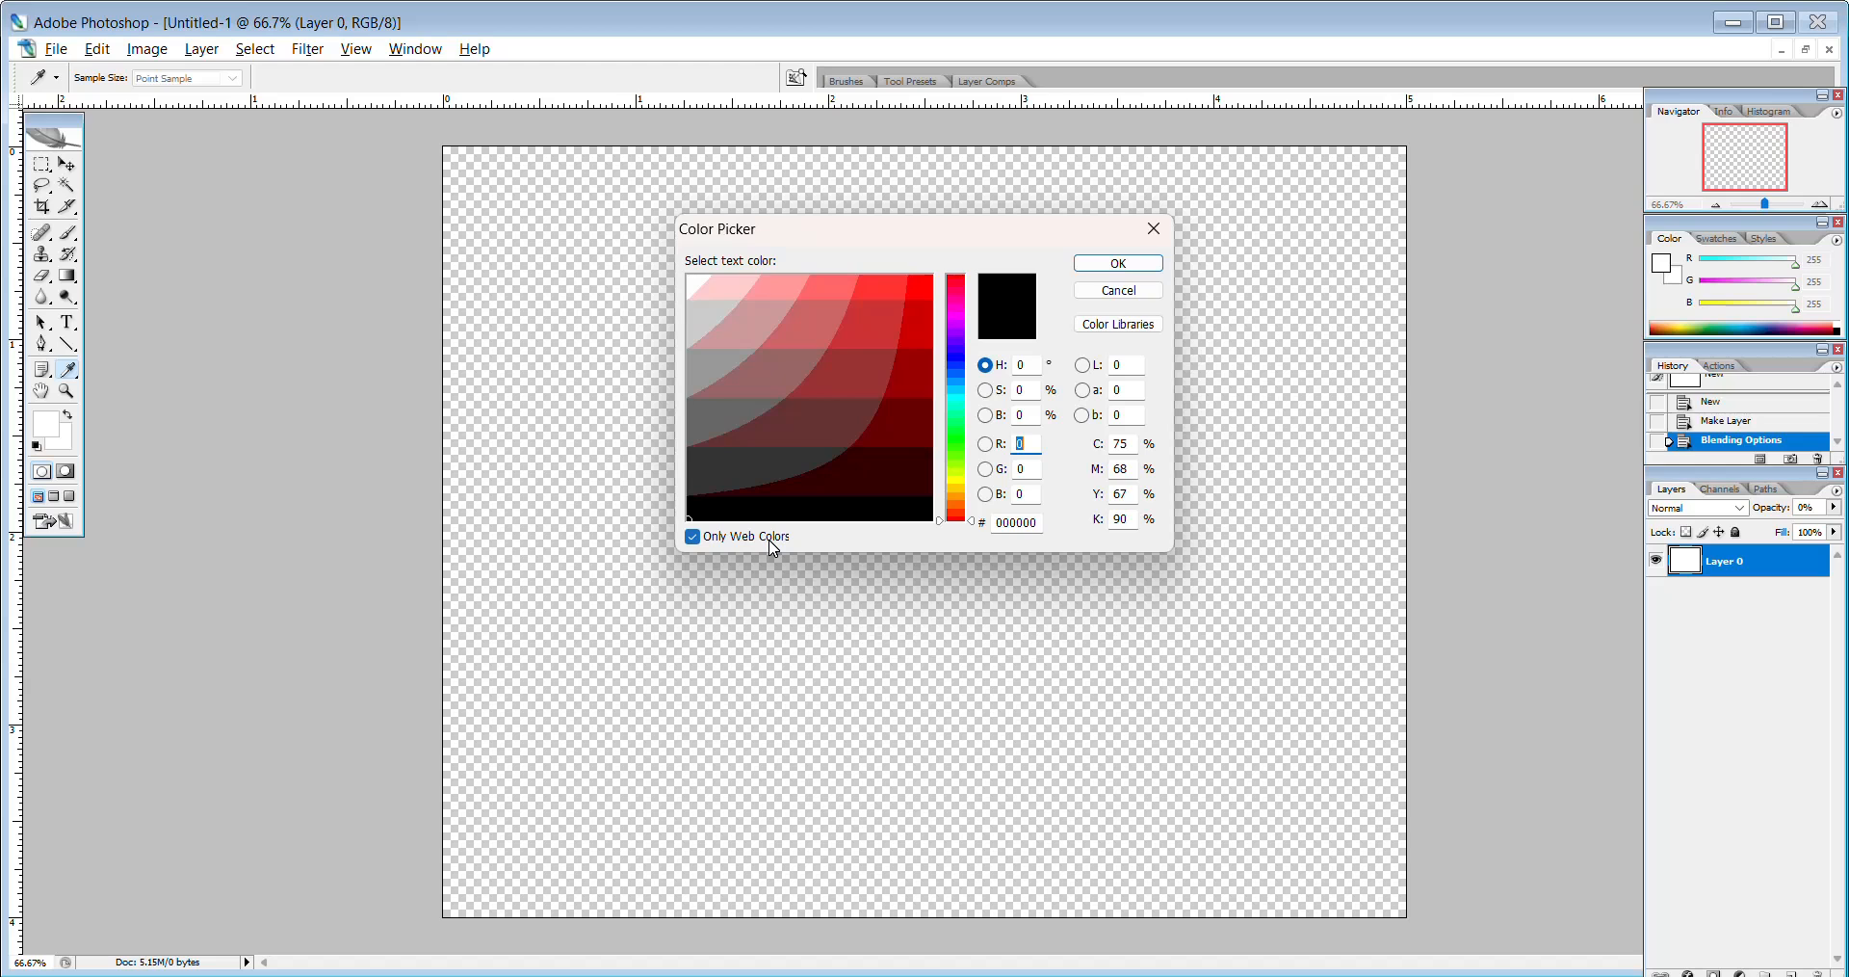
{"action": "left_click", "coordinate": [700, 313]}
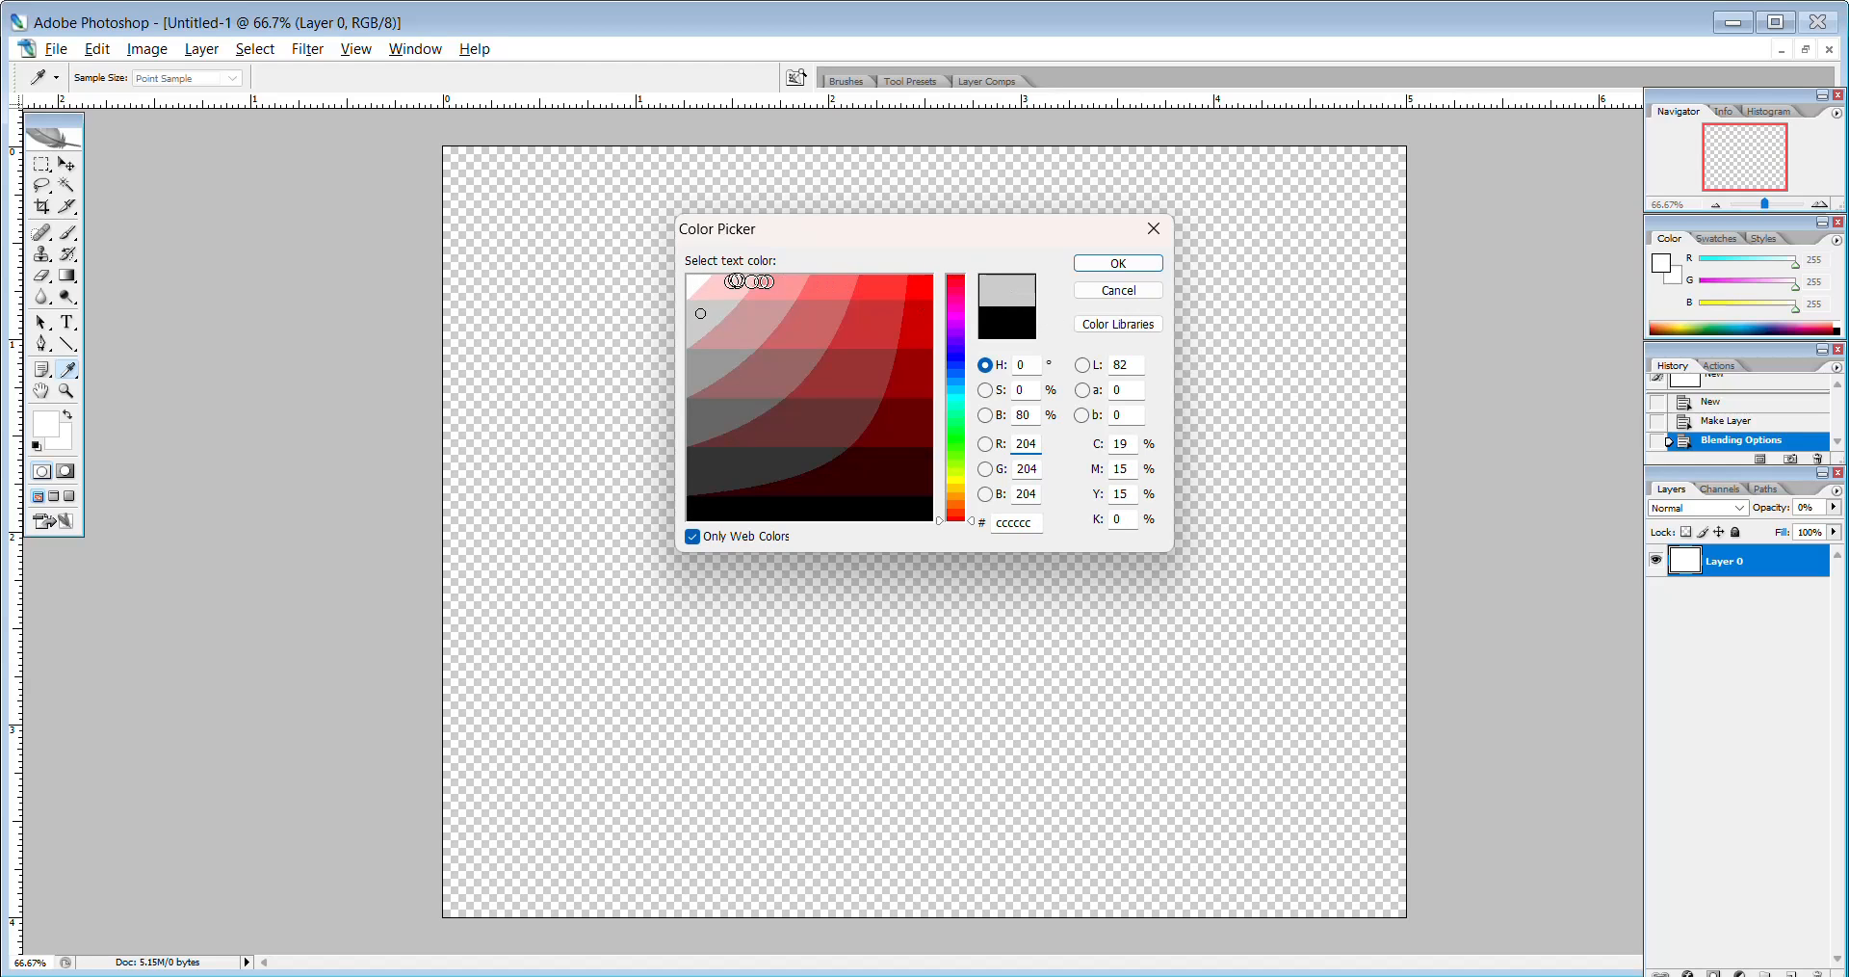
{"action": "left_click", "coordinate": [693, 281]}
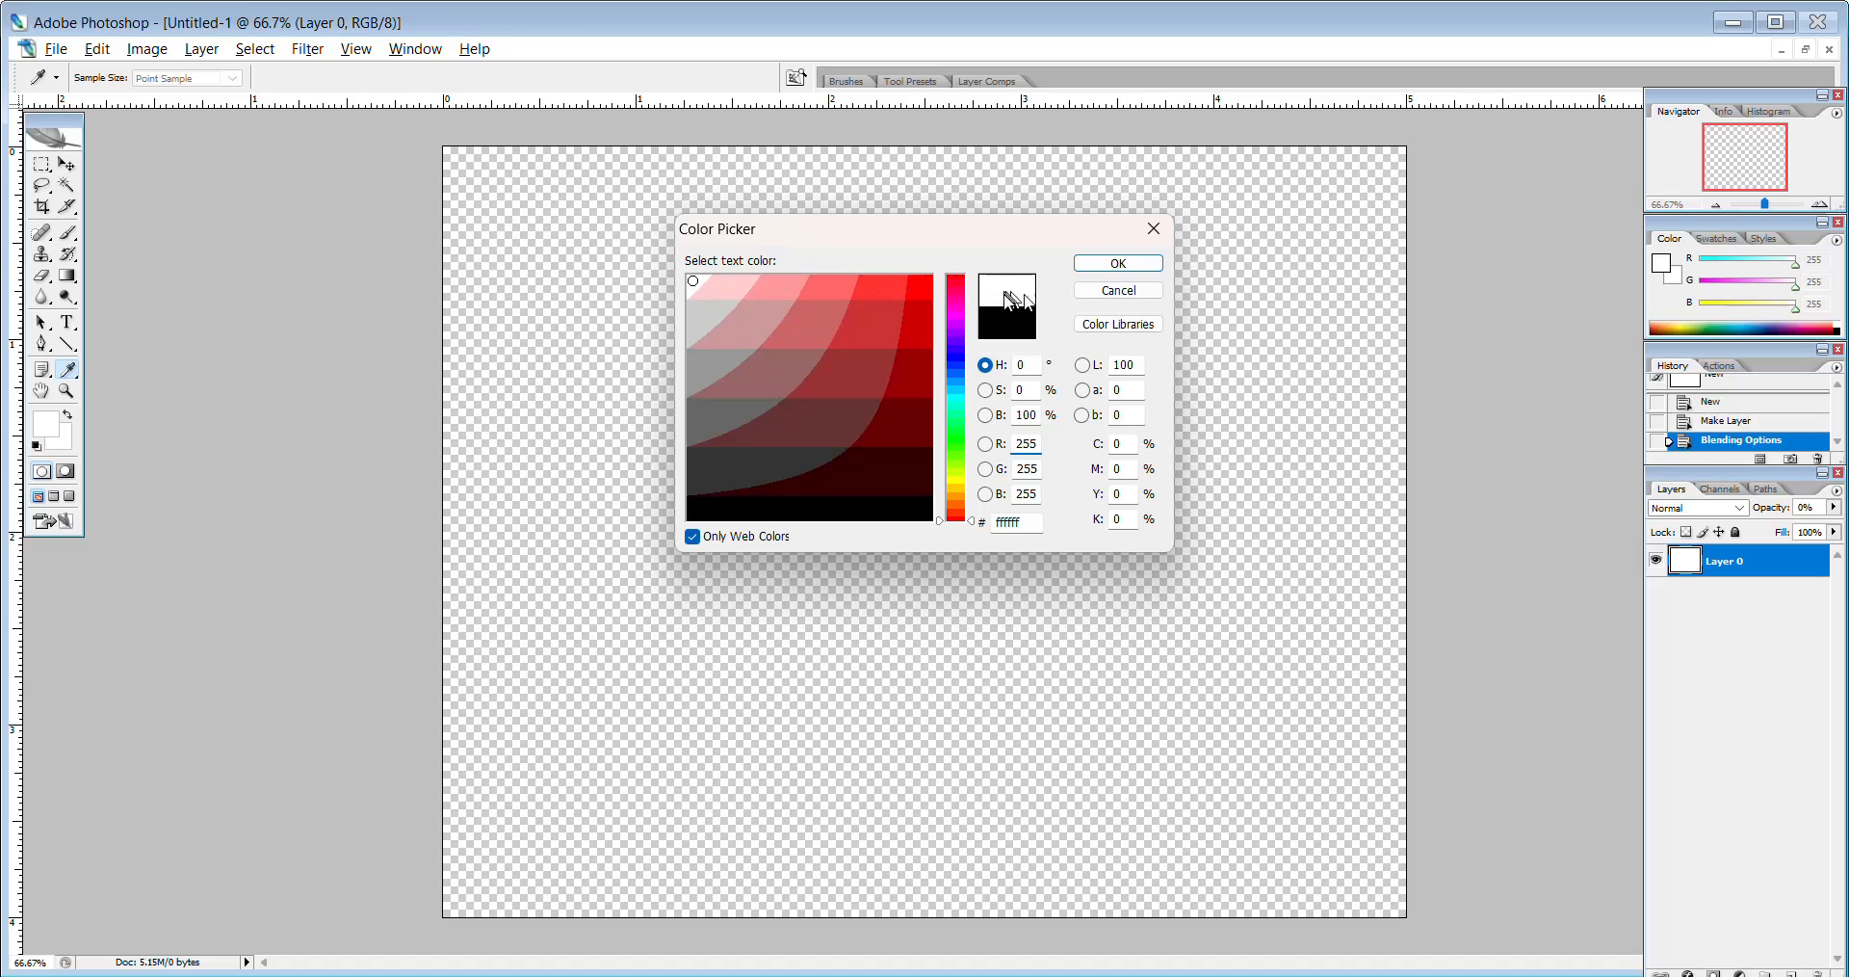
{"action": "left_click", "coordinate": [923, 508]}
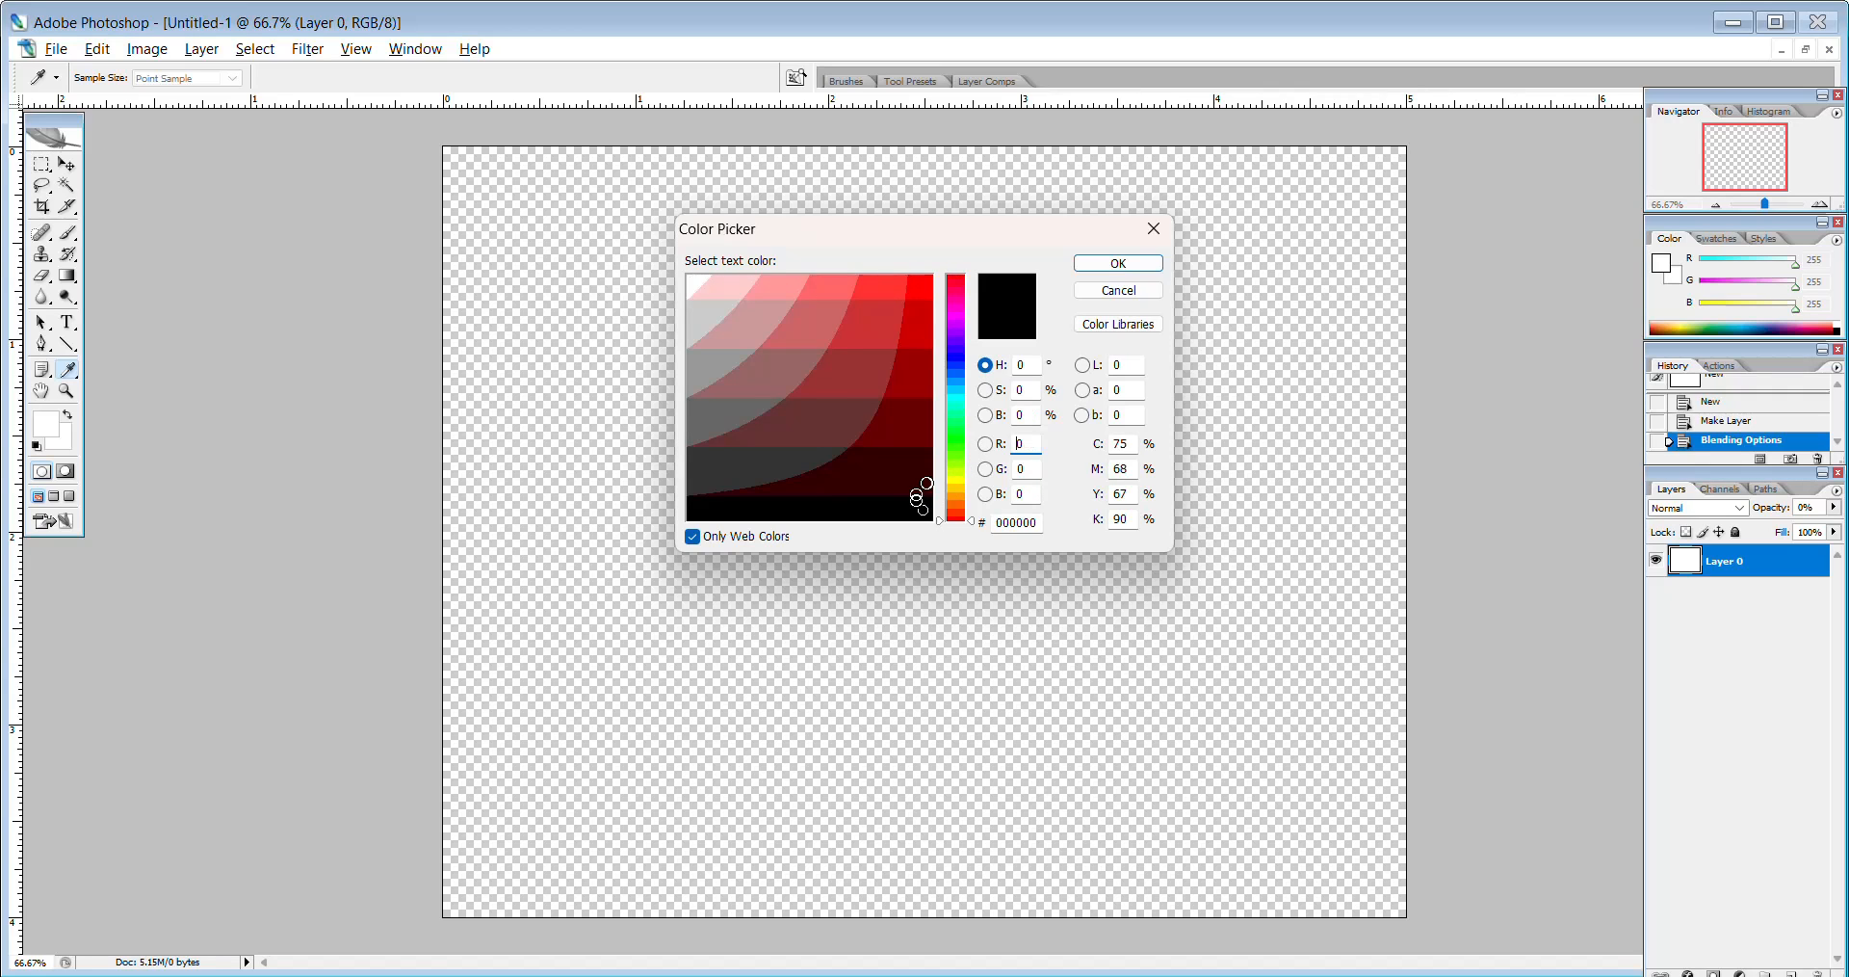
{"action": "left_click", "coordinate": [1122, 266]}
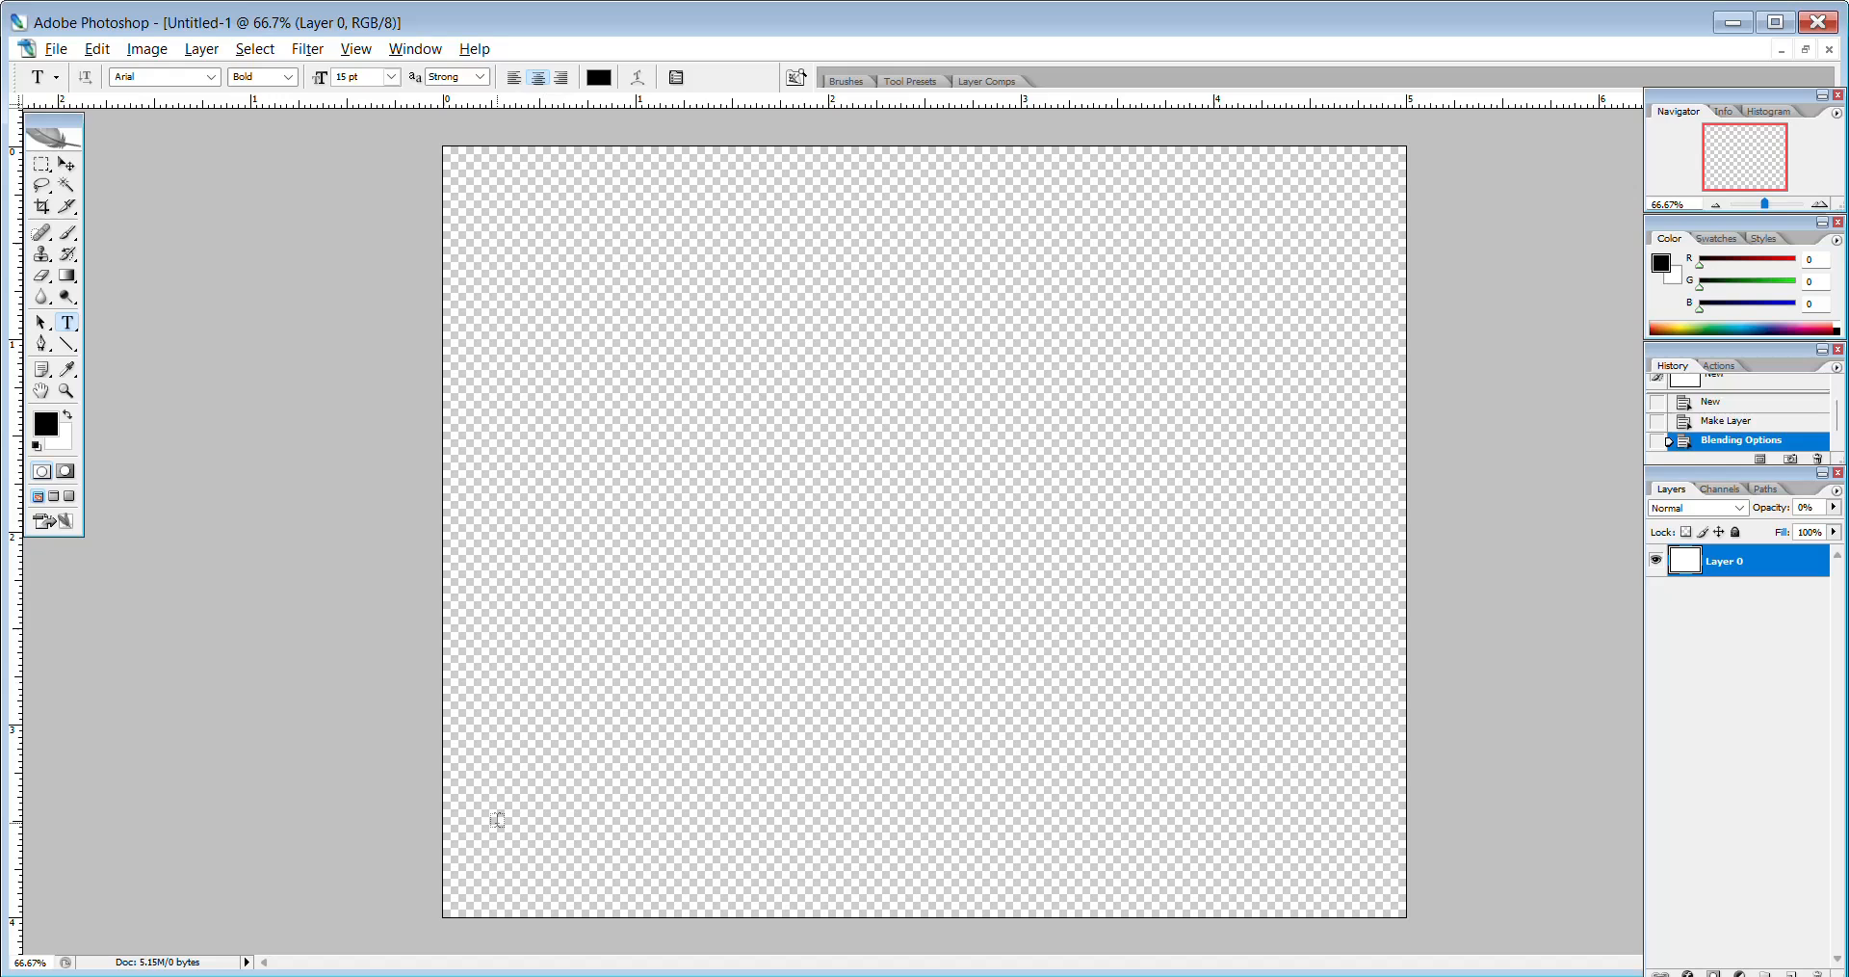
Add separate text layers with the letter A at the canvas's left edge, halfway down, and the letter B at its center.
{"action": "left_click", "coordinate": [459, 520]}
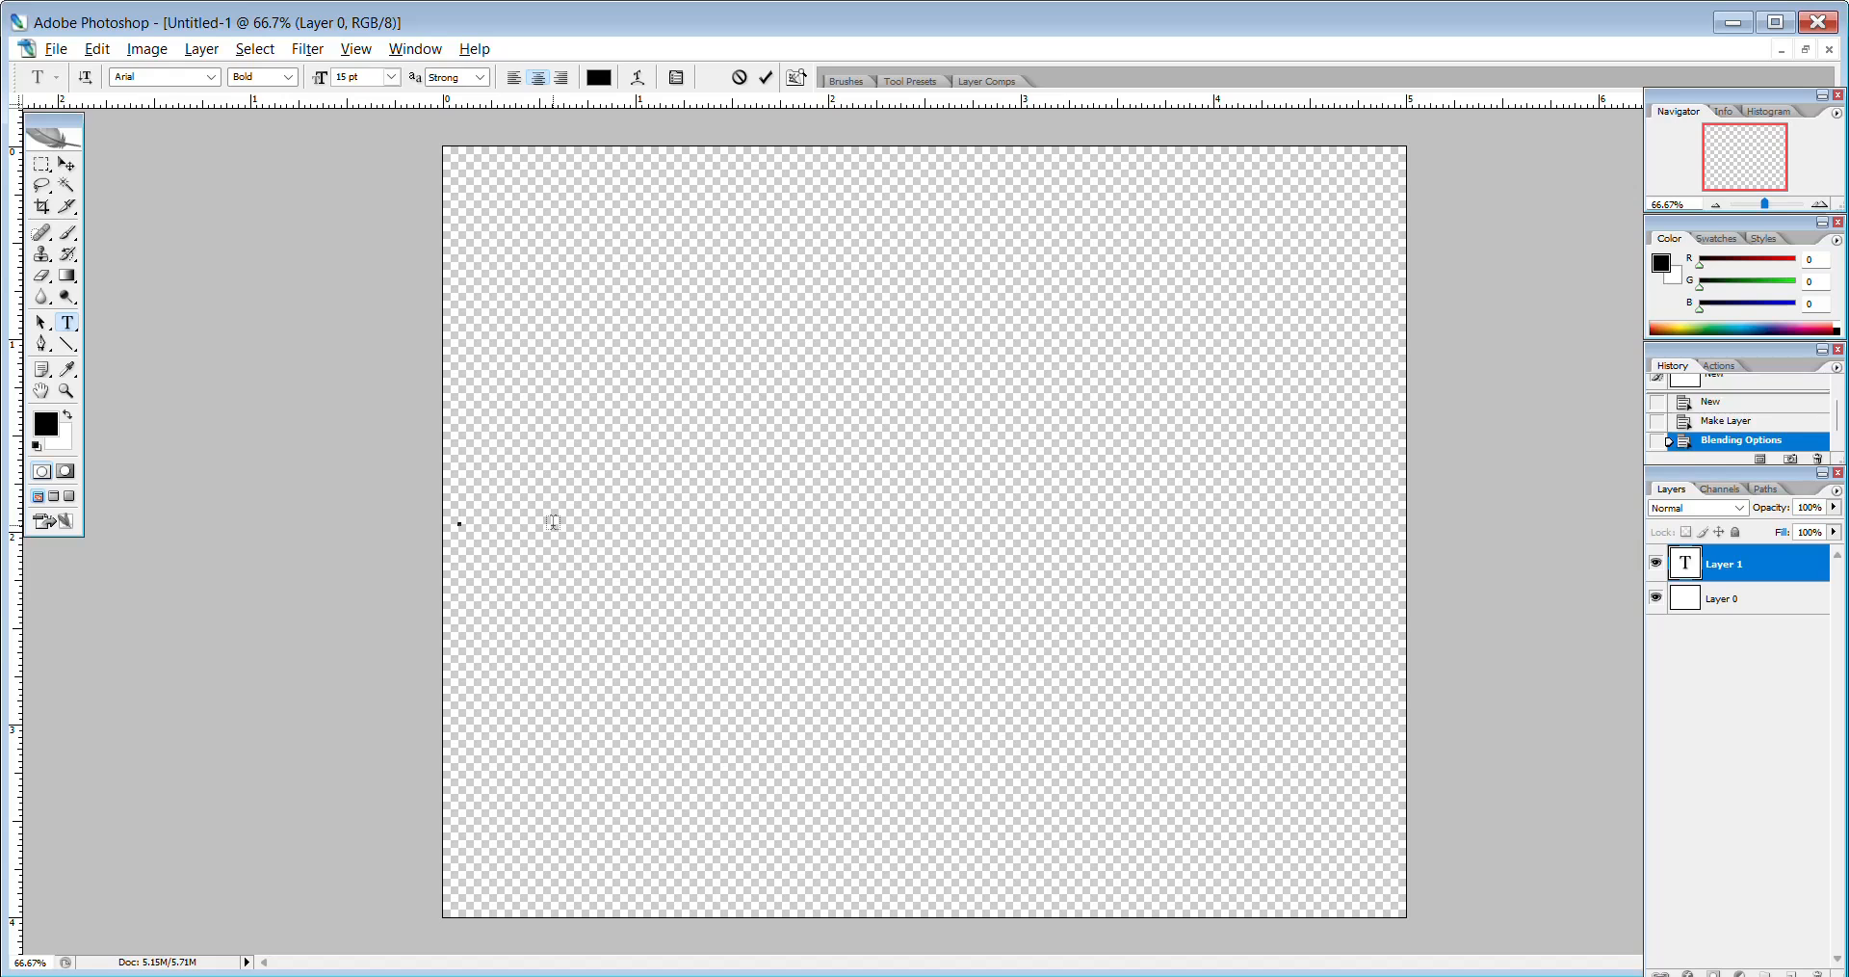
{"action": "type", "text": "A"}
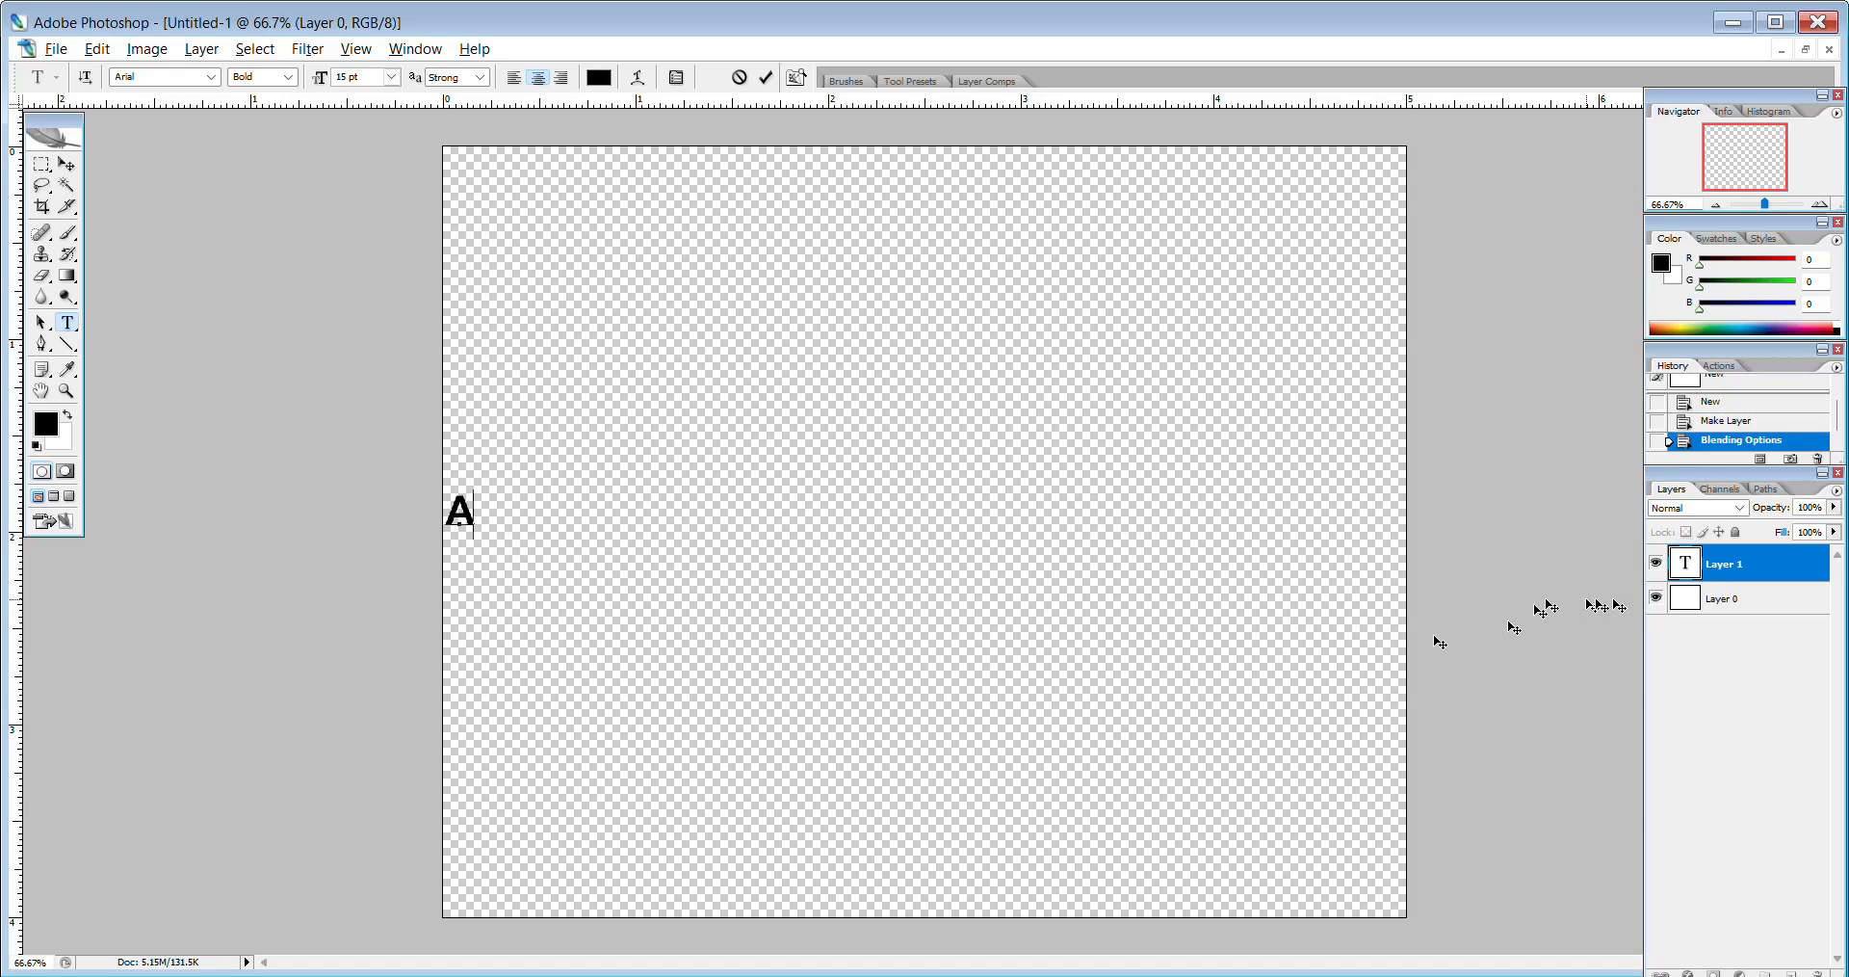
{"action": "left_click", "coordinate": [1740, 599]}
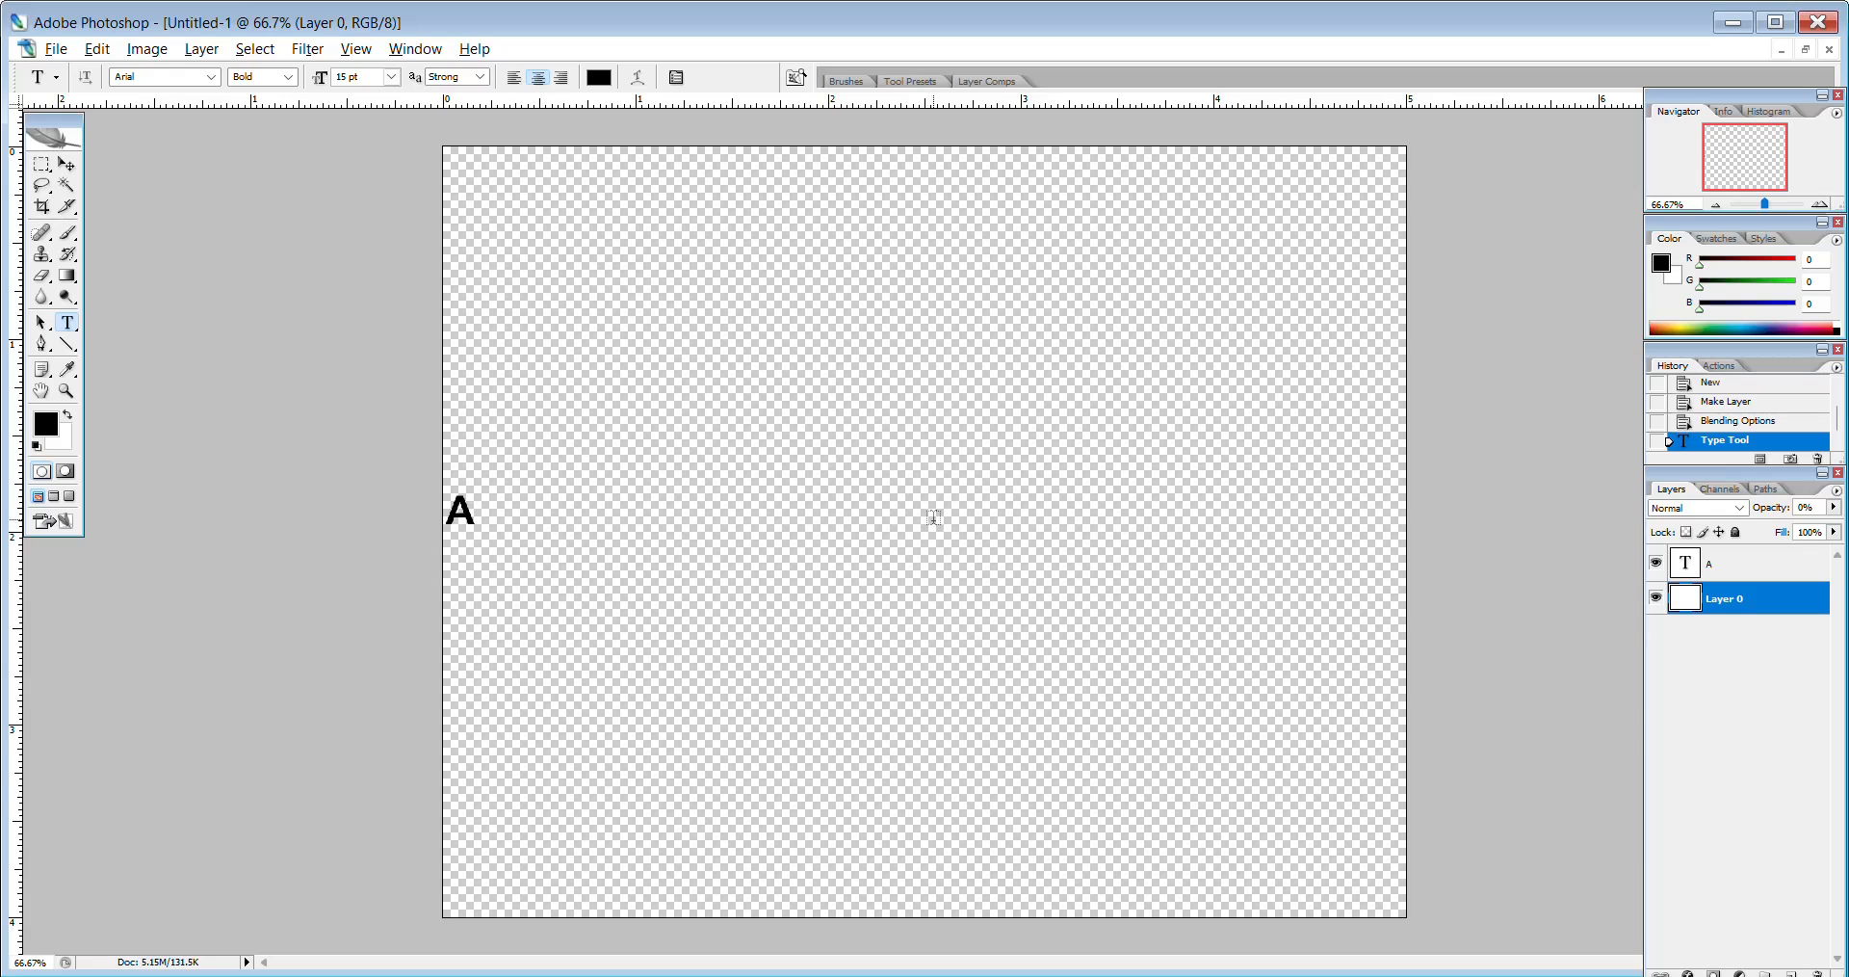
{"action": "left_click", "coordinate": [933, 513]}
{"action": "type", "text": "B"}
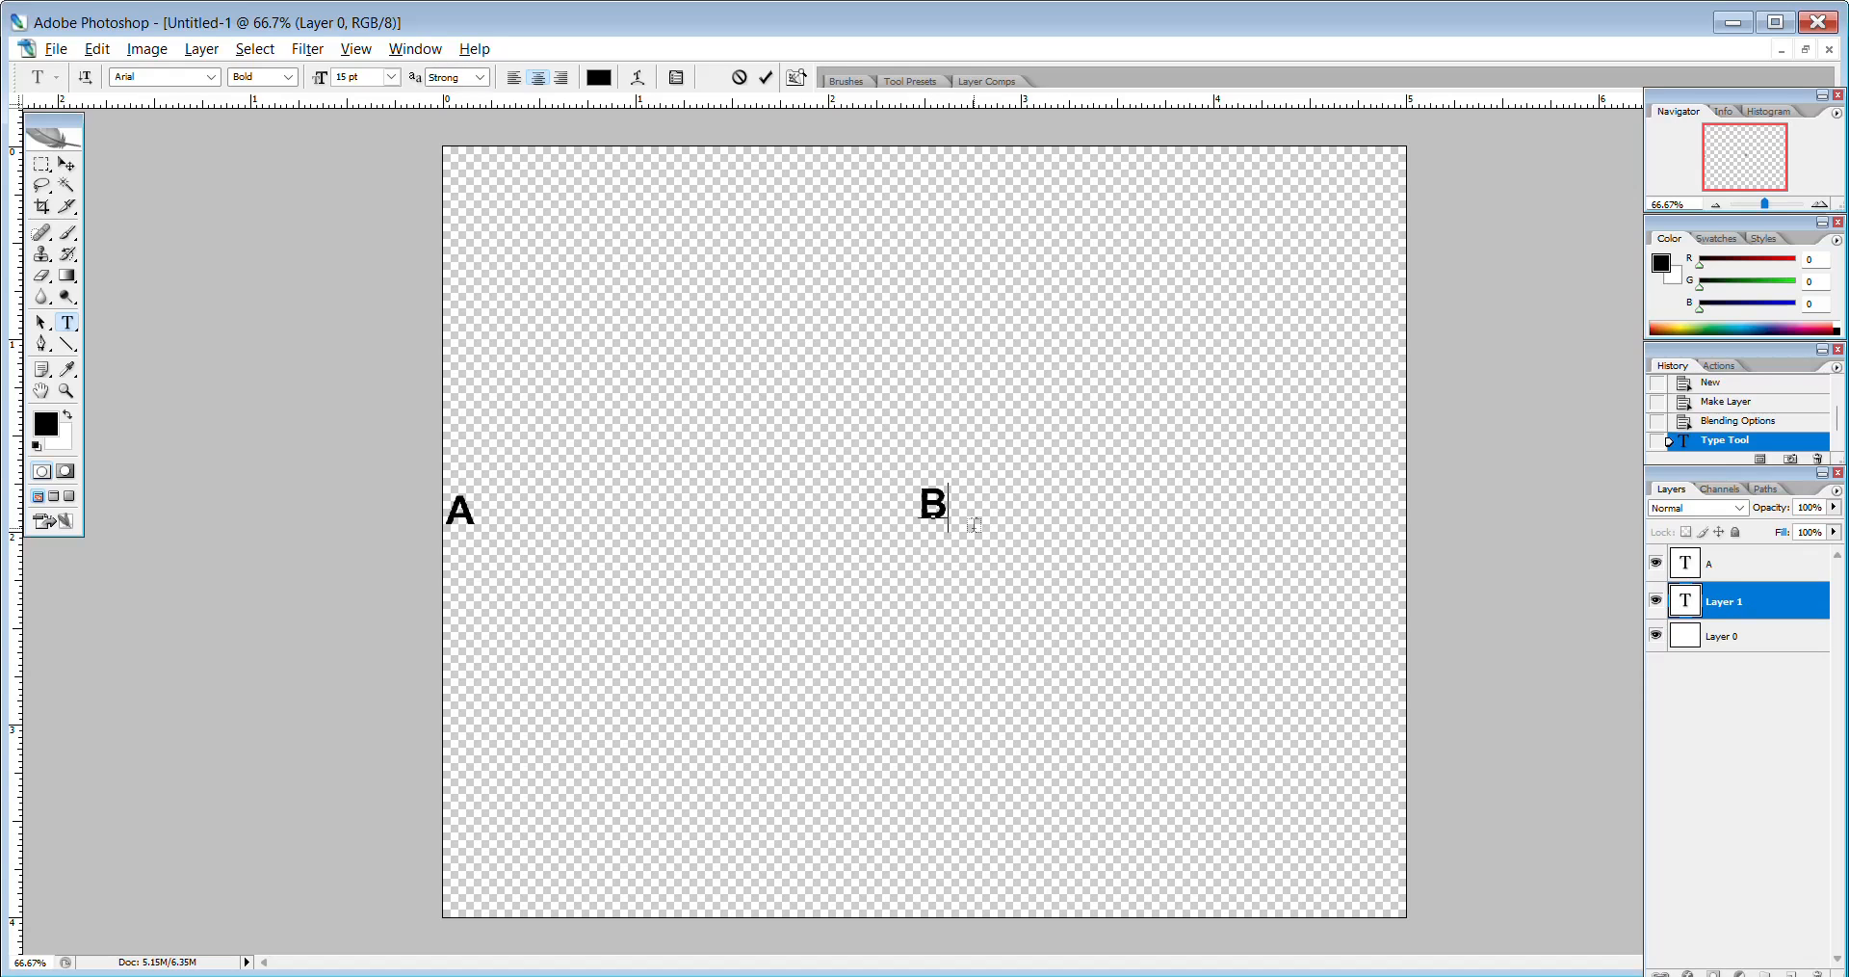
{"action": "left_click", "coordinate": [1740, 636]}
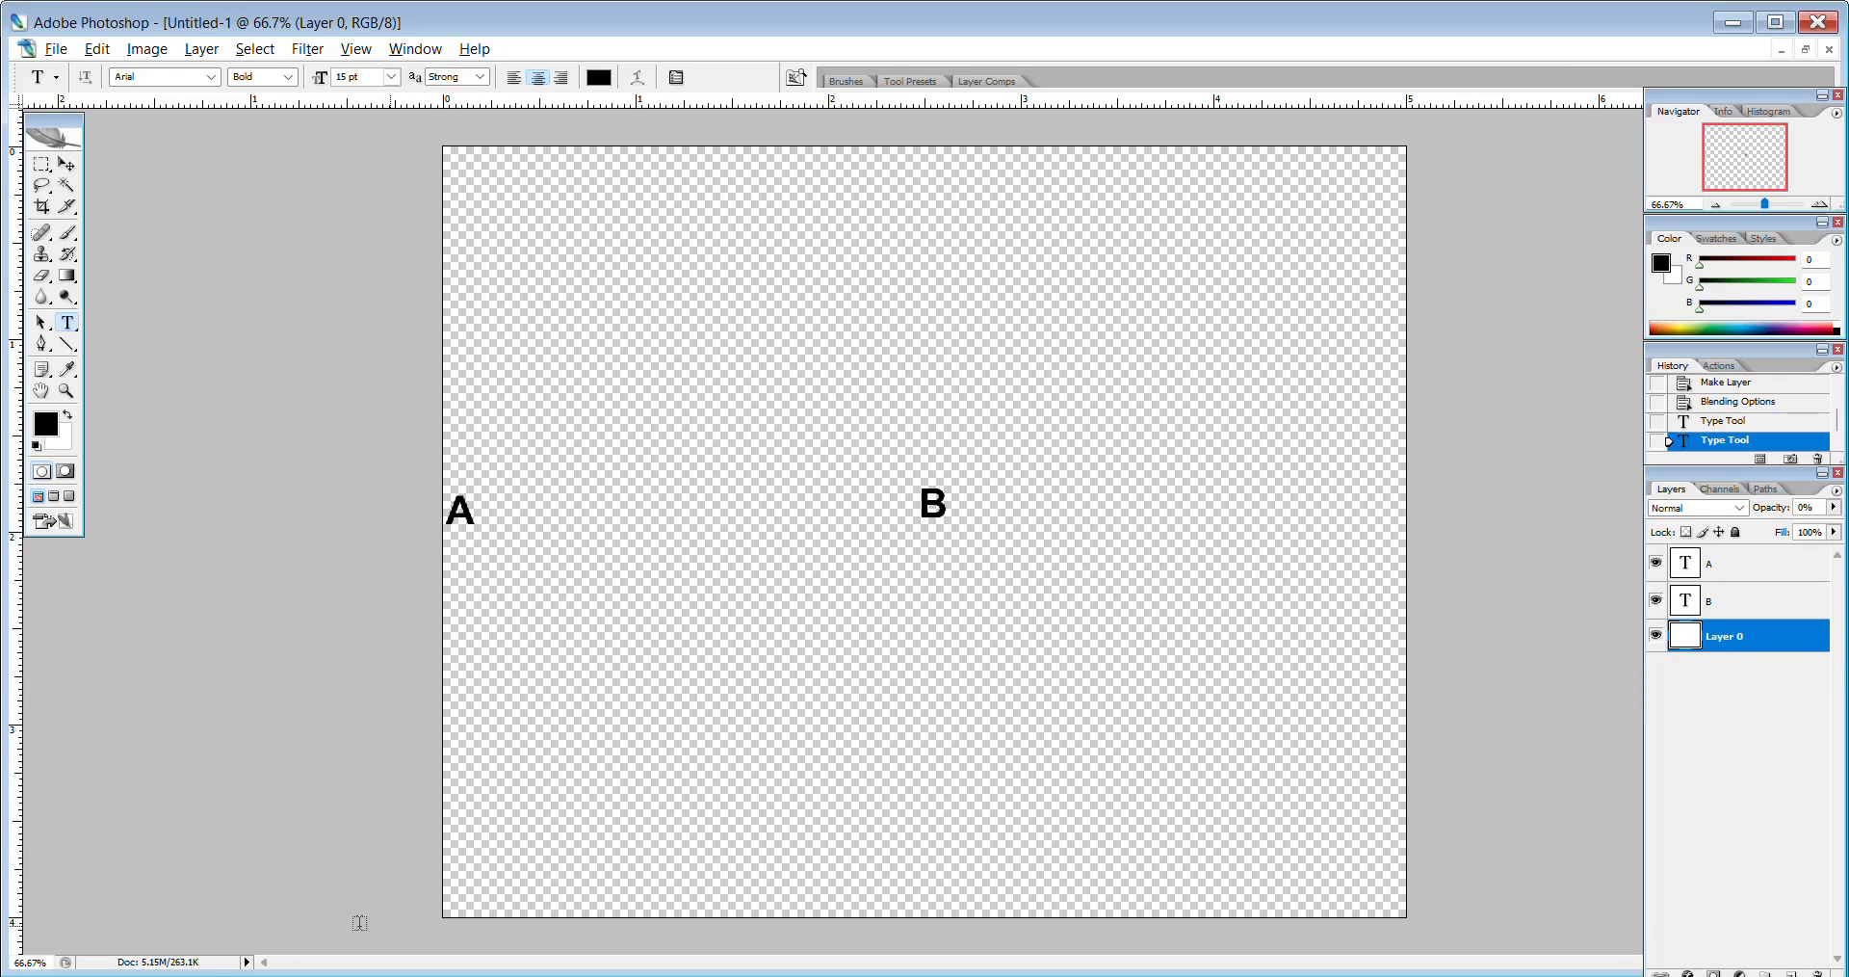
Add the letter C in the canvas's bottom-left corner and the letter D at its bottom center as separate text layers.
{"action": "left_click", "coordinate": [464, 901]}
{"action": "type", "text": "C"}
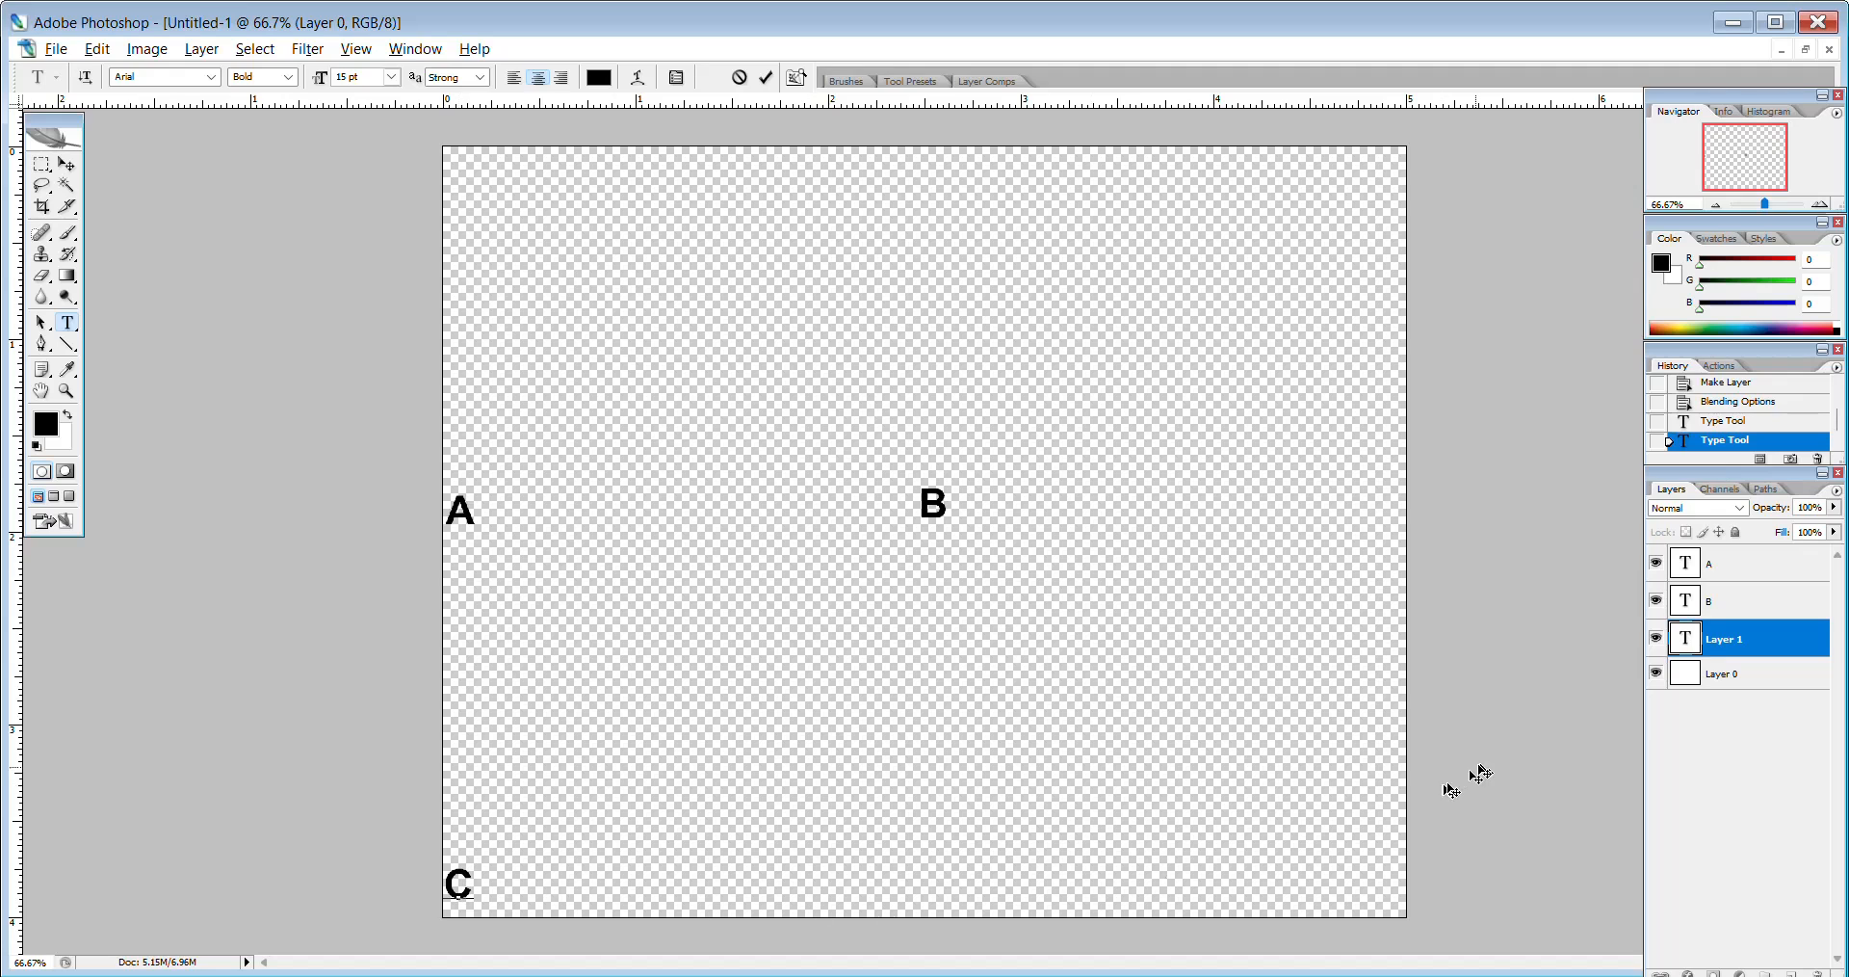
{"action": "left_click", "coordinate": [1685, 678]}
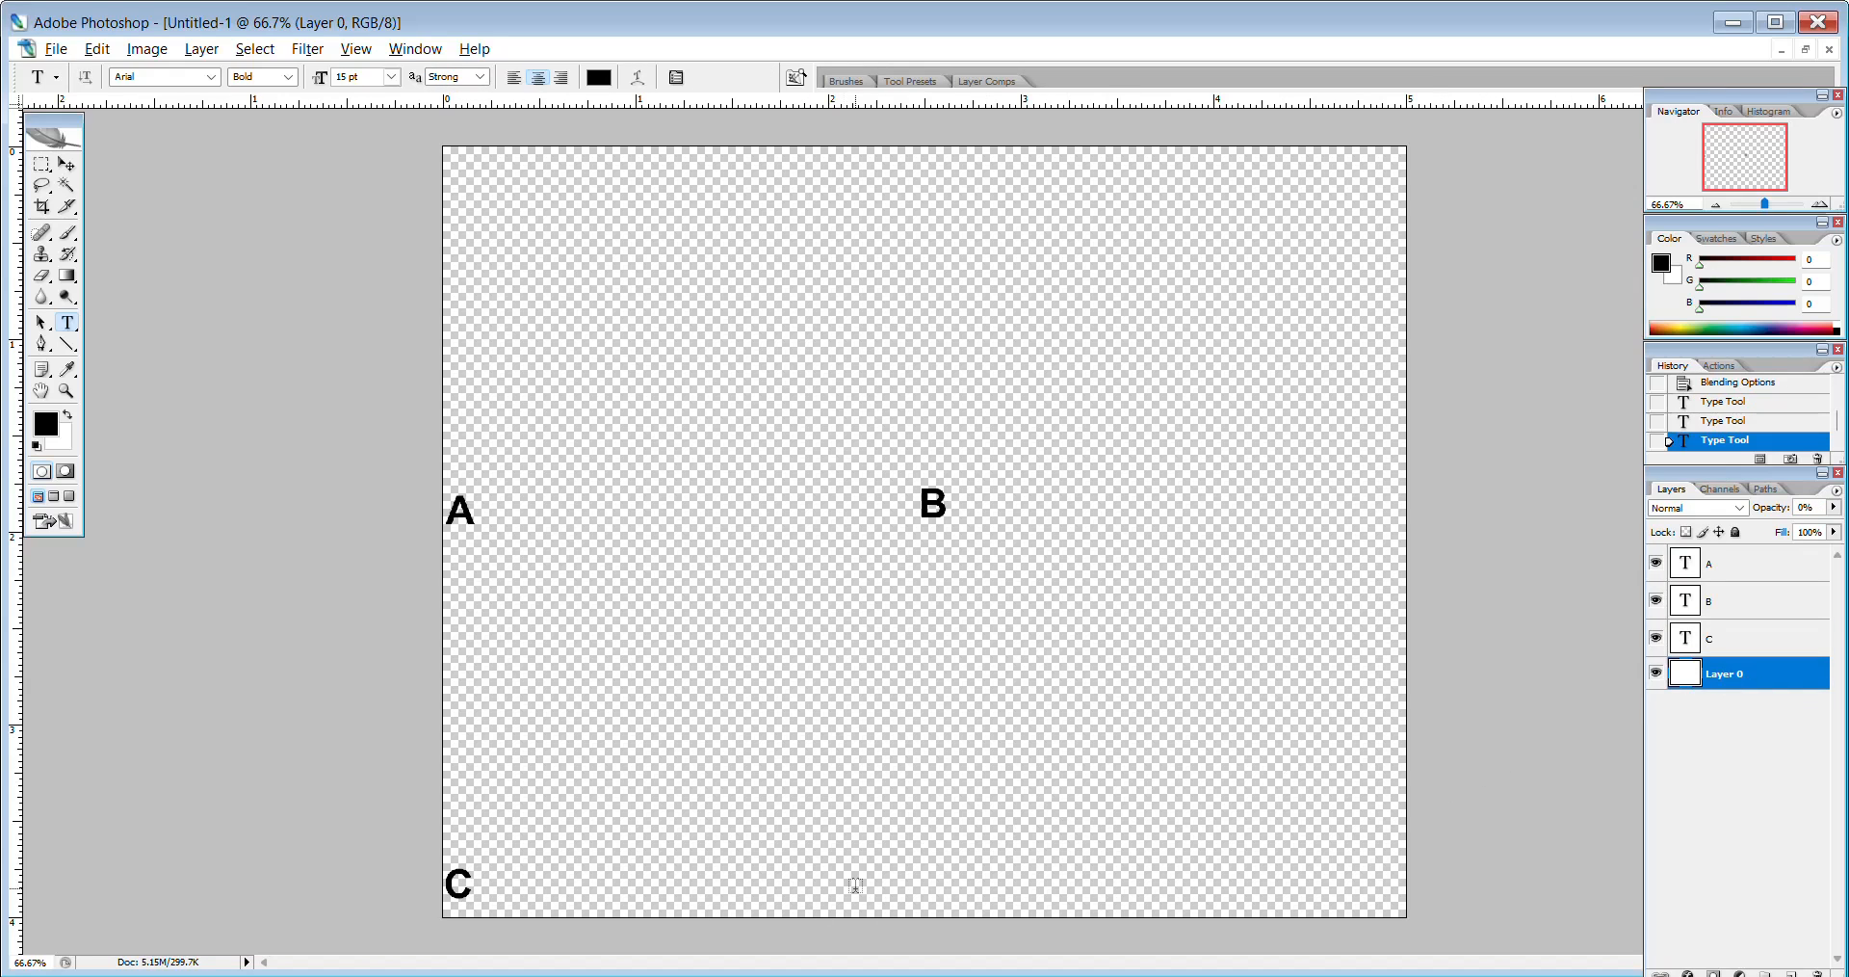
{"action": "left_click", "coordinate": [917, 883]}
{"action": "type", "text": "D"}
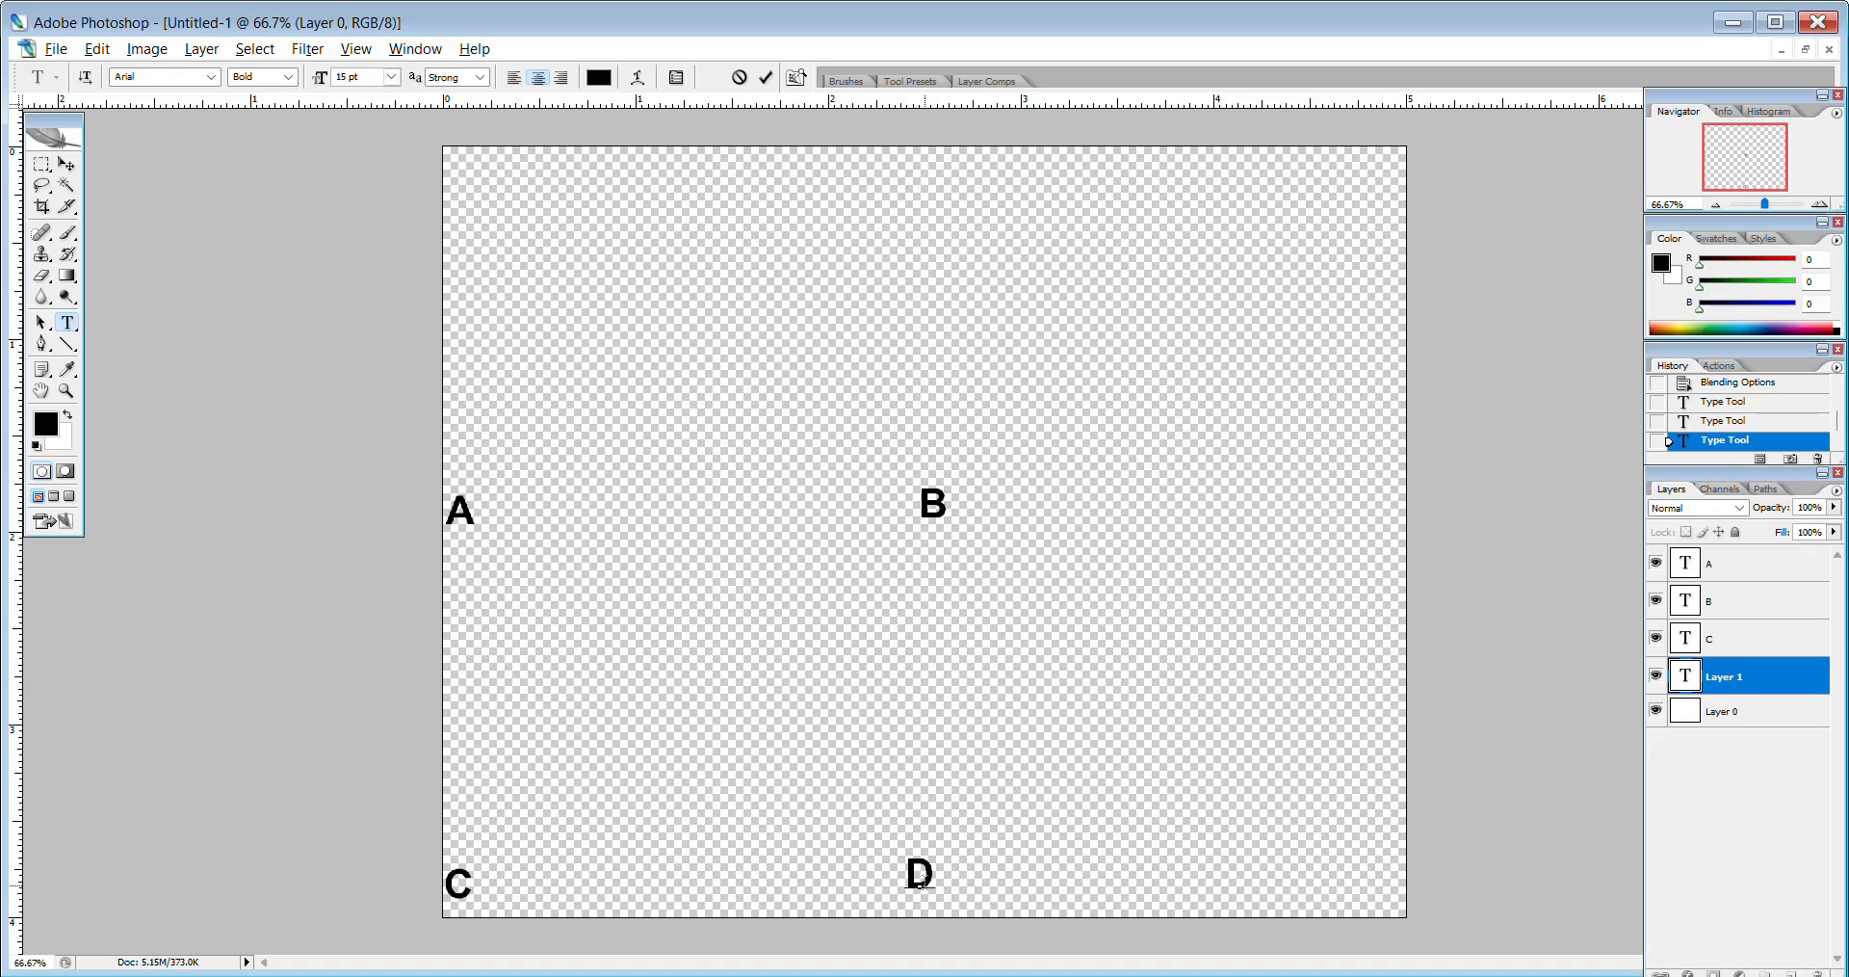
{"action": "key", "text": "ctrl"}
Float the lettered document's window, select its Layer 0, and arrange the Grids.psd window so that both documents are accessible.
{"action": "left_click", "coordinate": [1806, 50]}
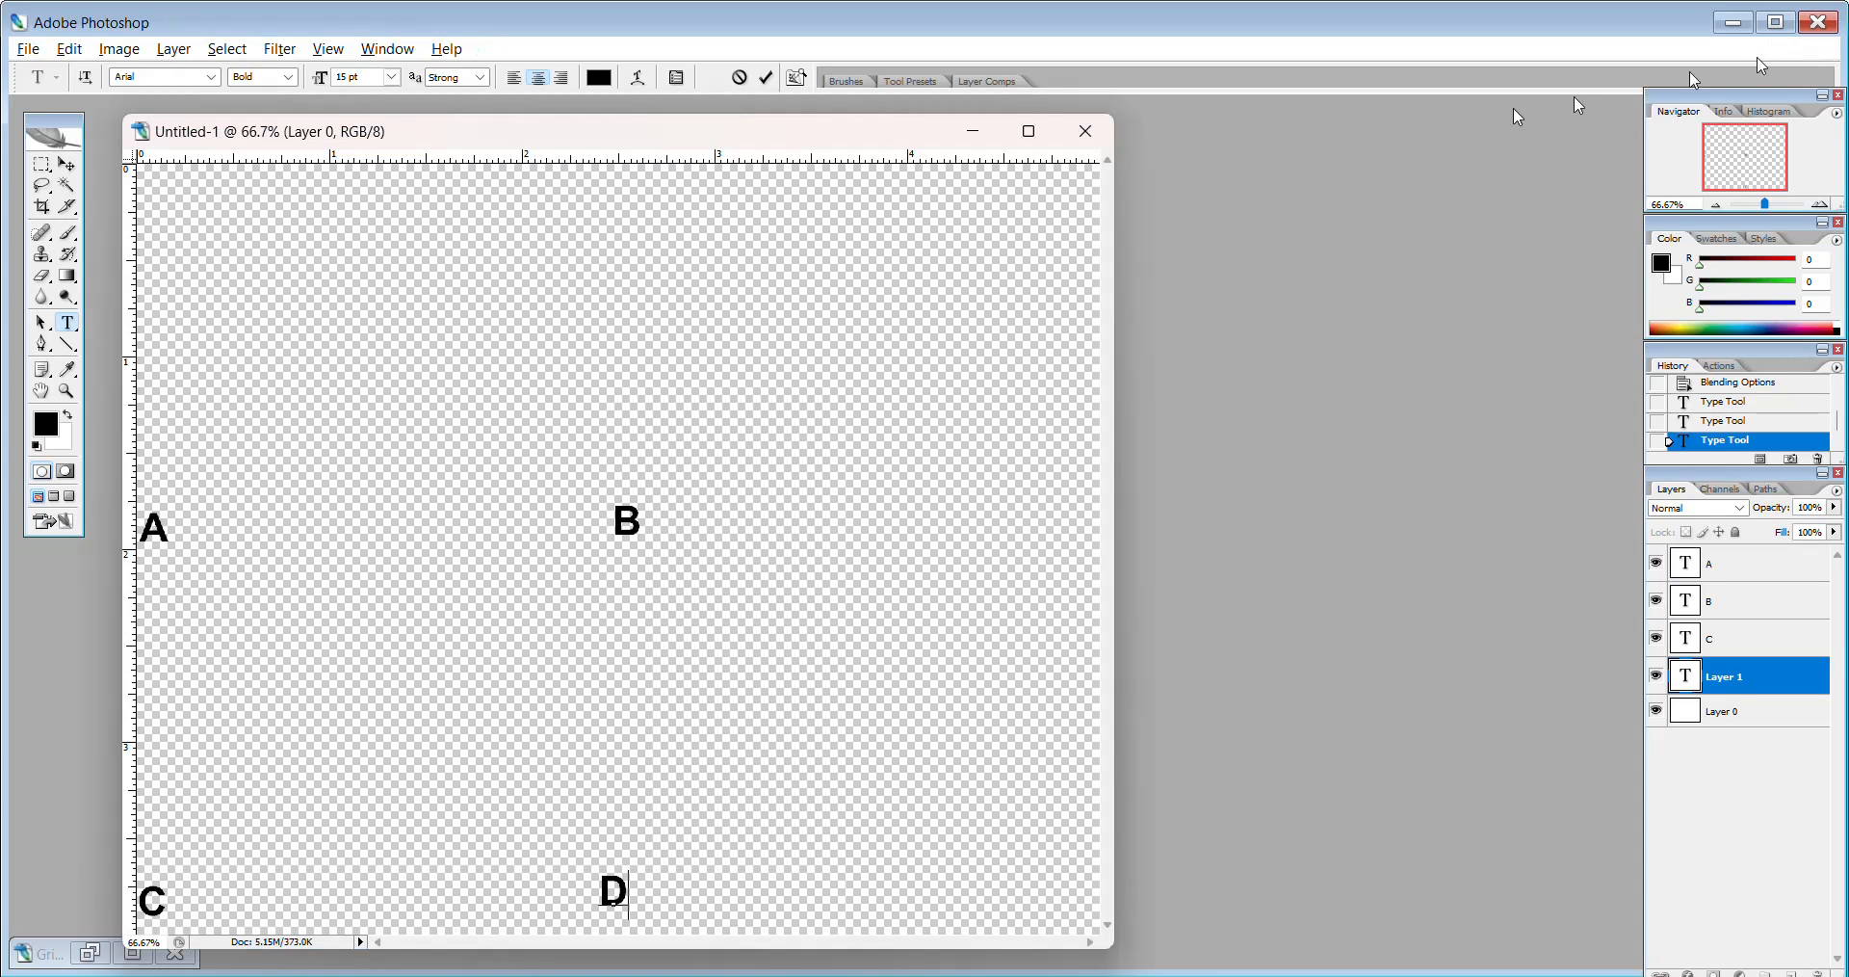
{"action": "left_click_drag", "start_coordinate": [900, 136], "coordinate": [991, 136]}
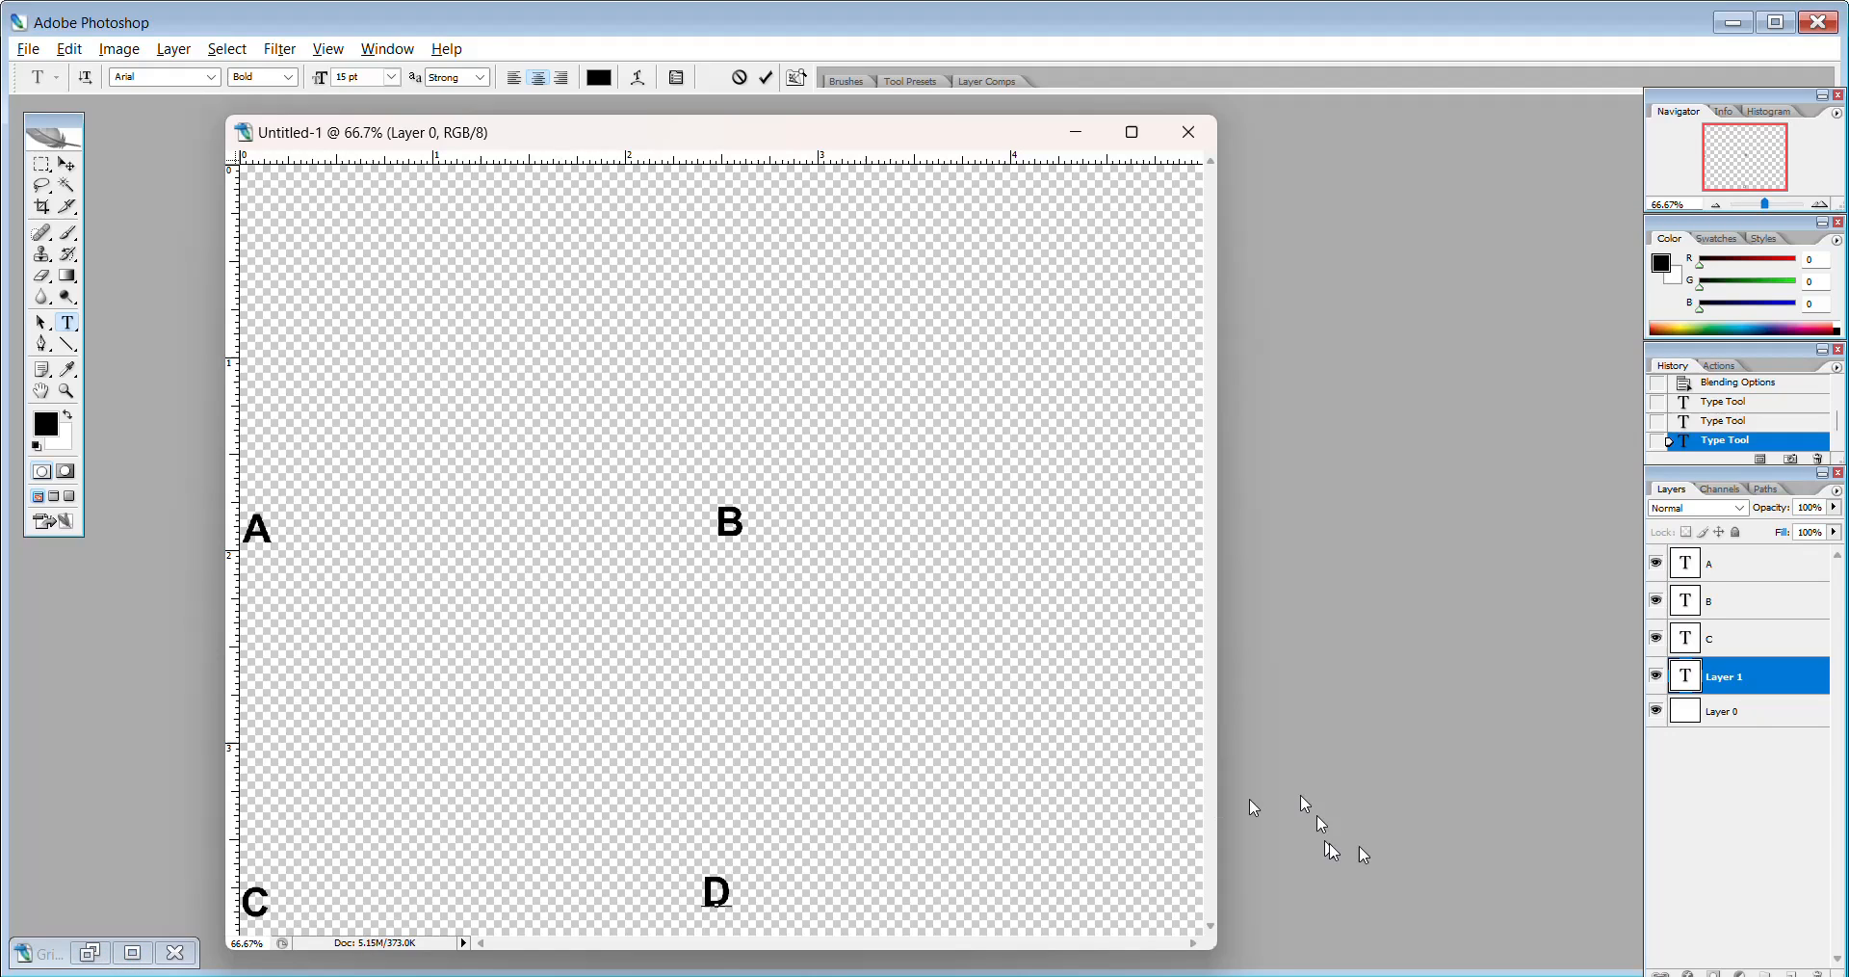
{"action": "left_click", "coordinate": [1745, 717]}
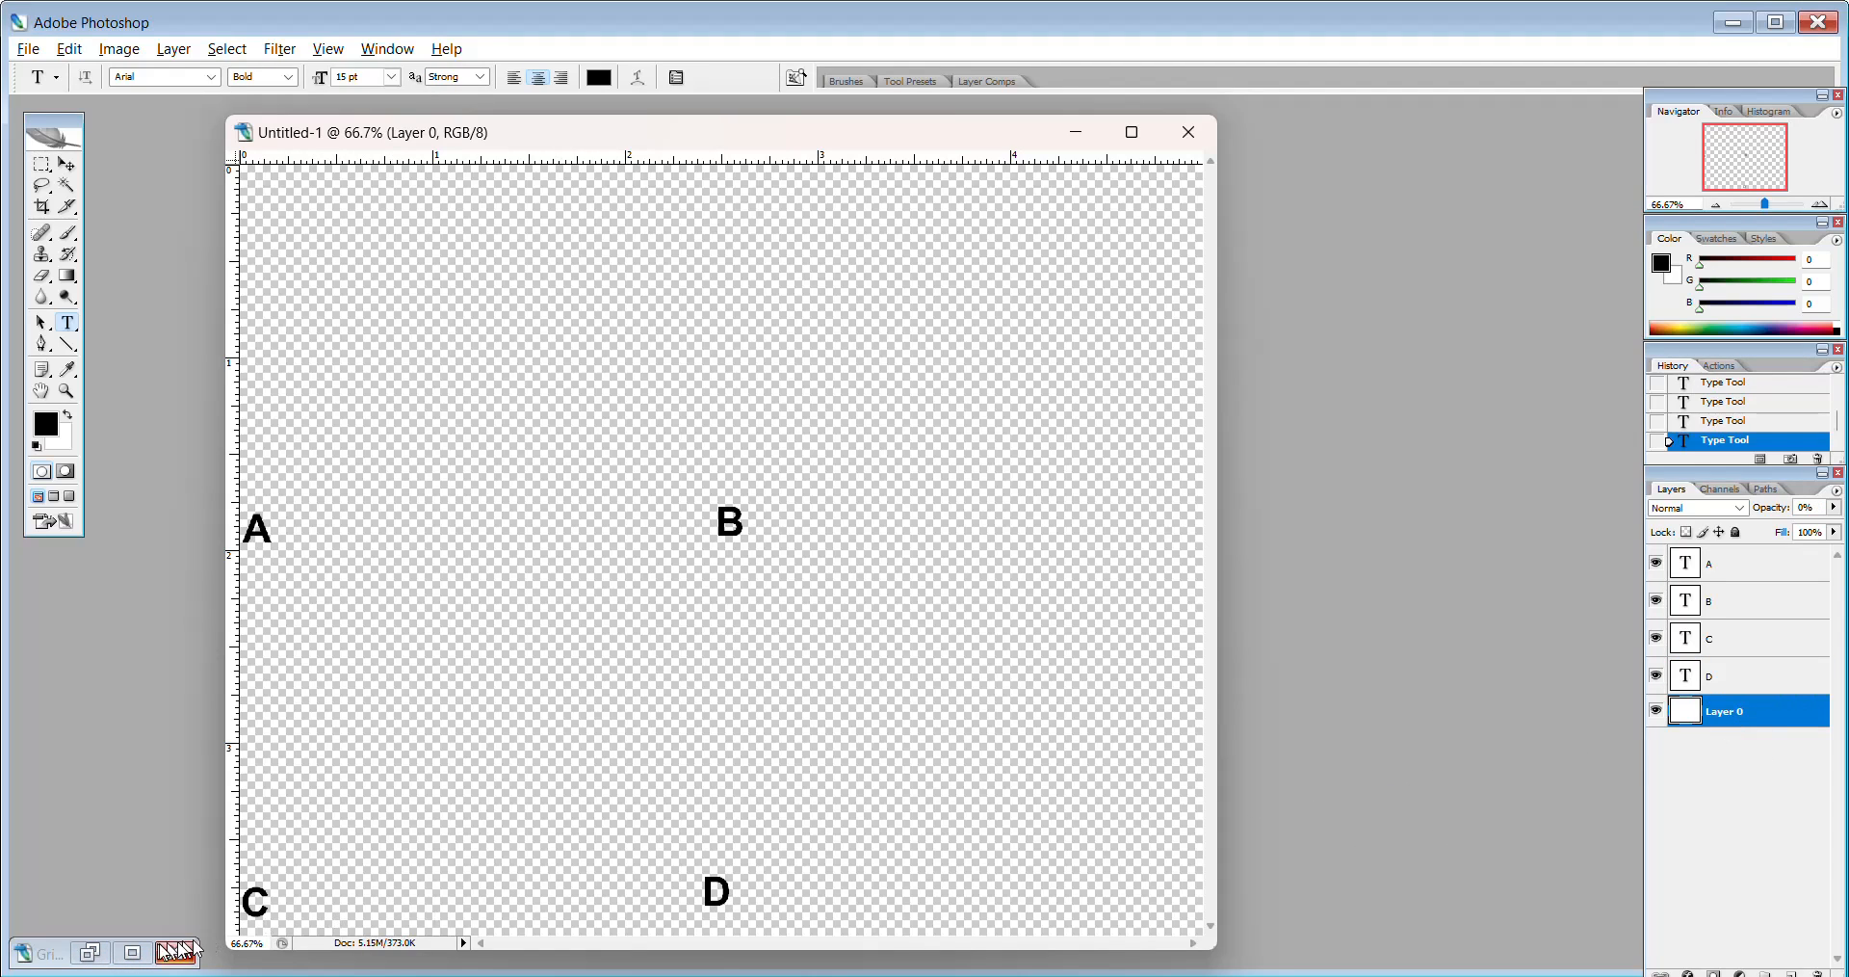
{"action": "left_click", "coordinate": [132, 952]}
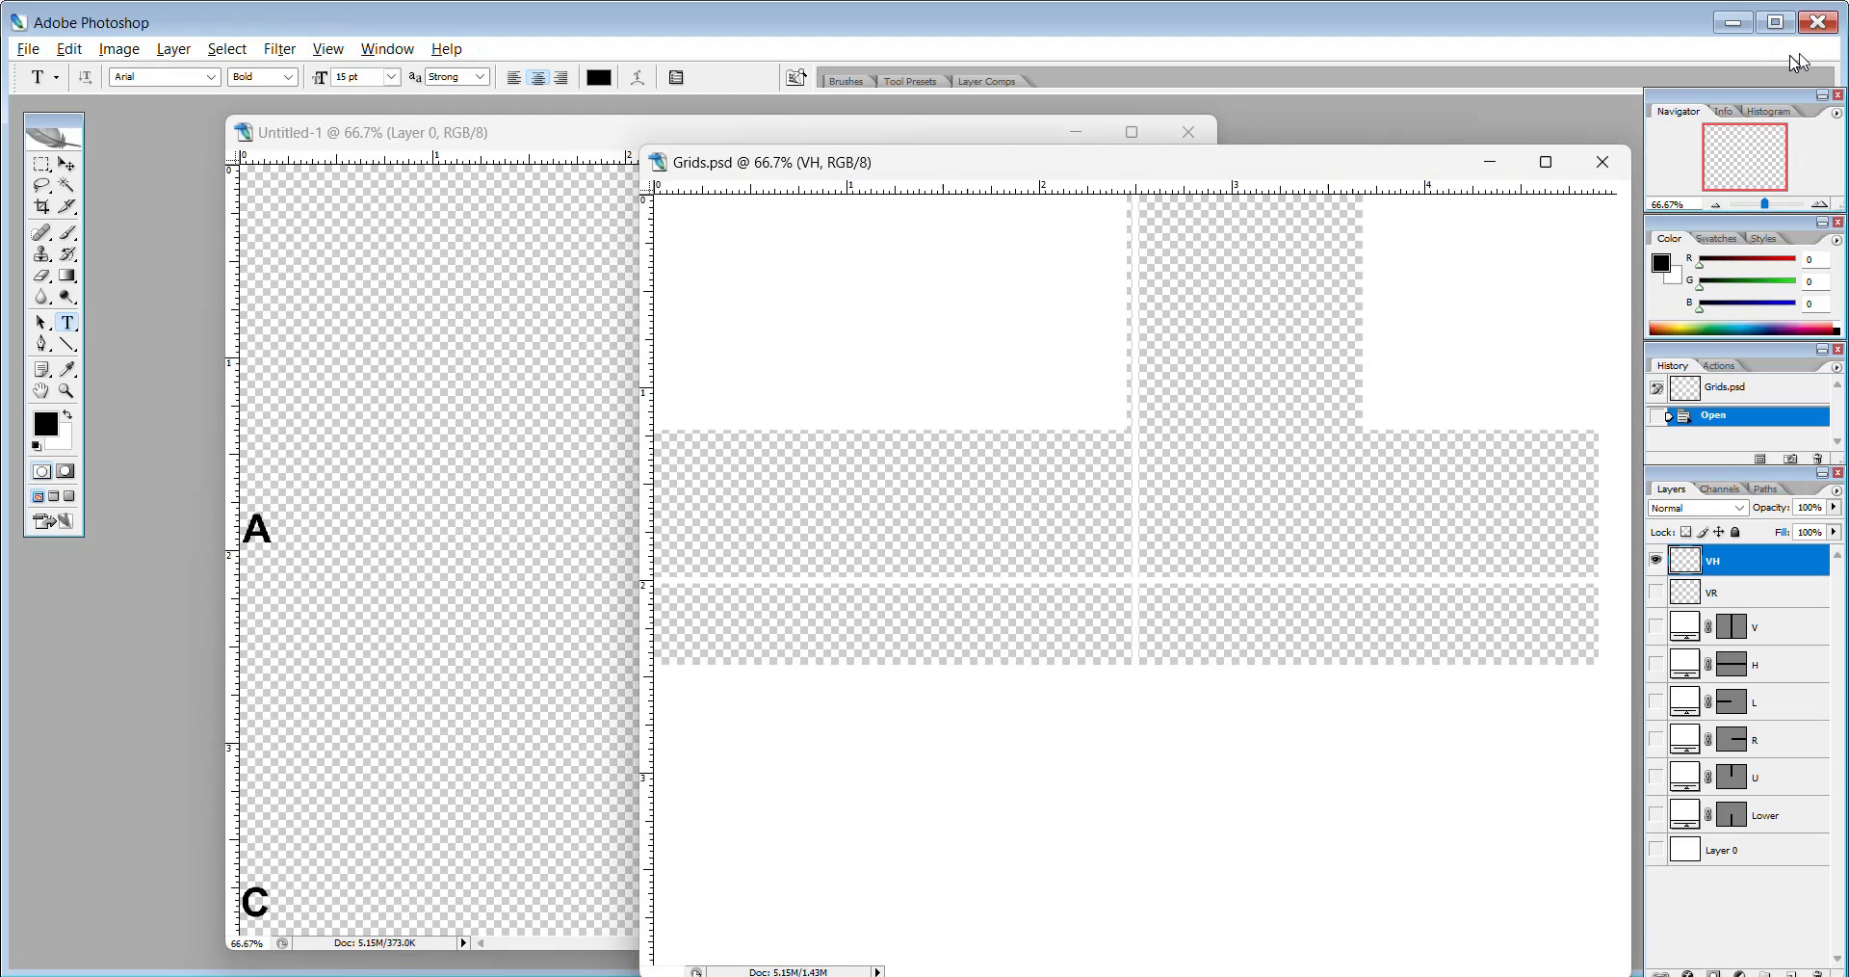
{"action": "left_click", "coordinate": [1805, 49]}
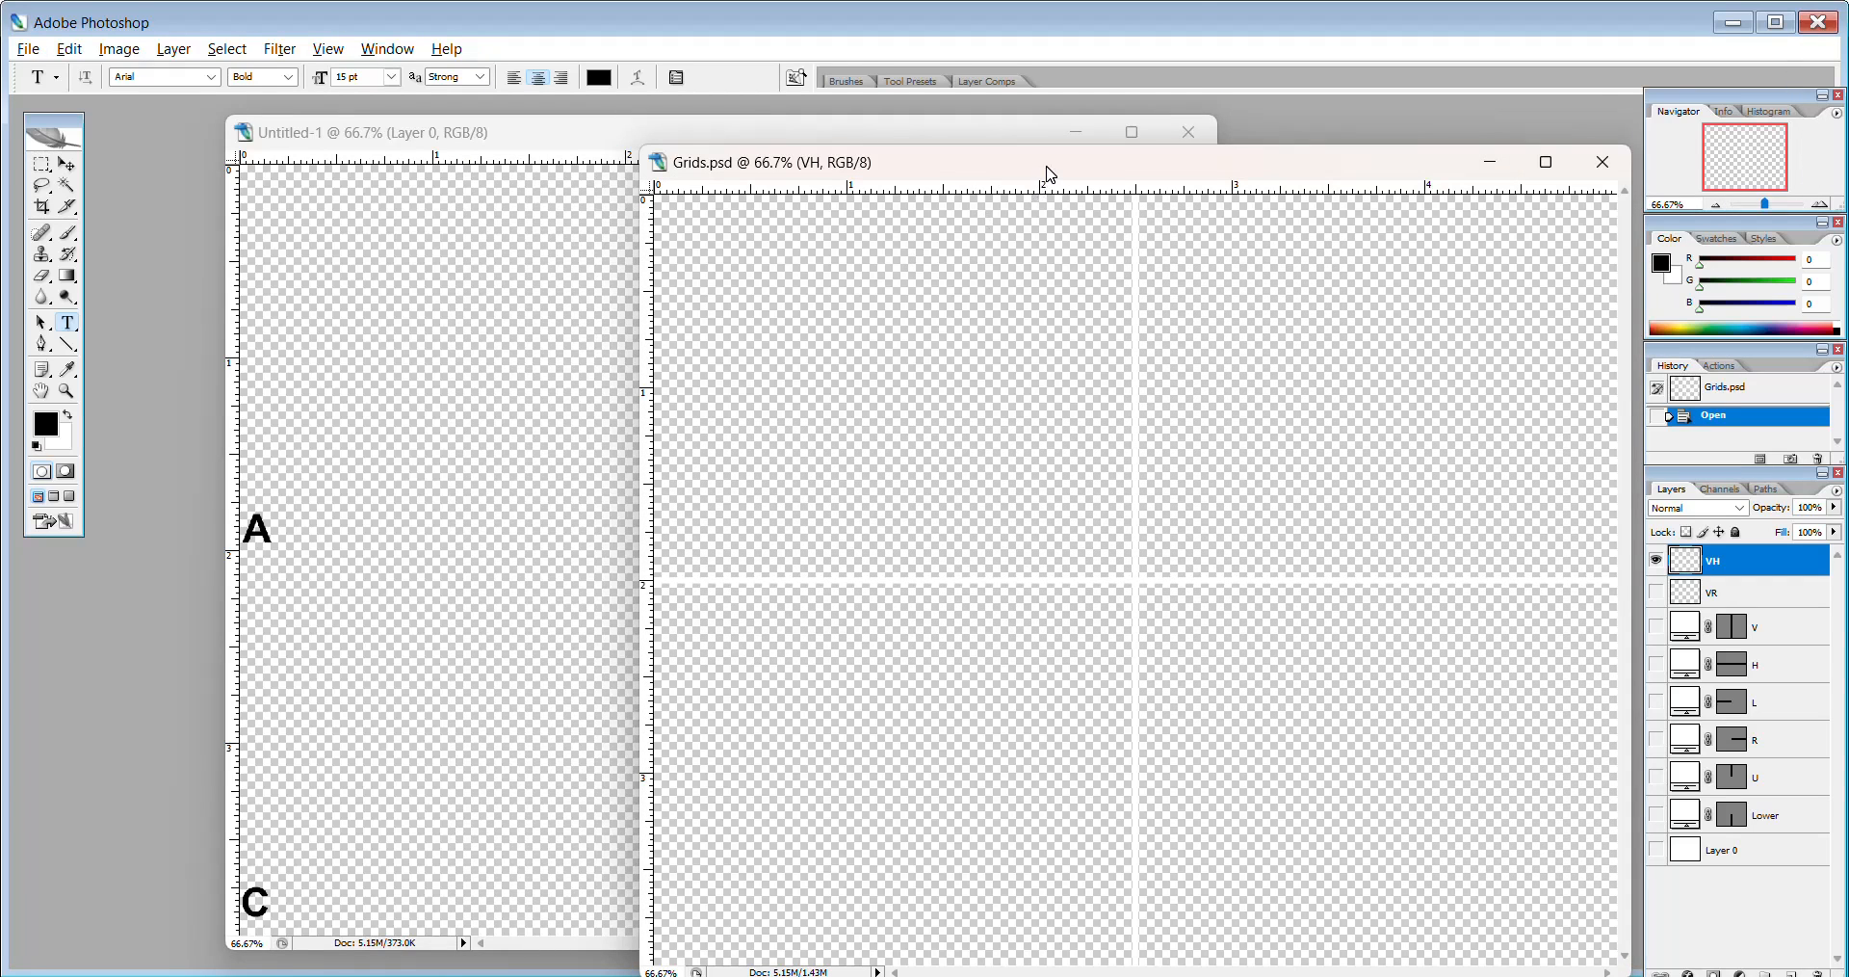
{"action": "left_click_drag", "start_coordinate": [1050, 175], "coordinate": [930, 156]}
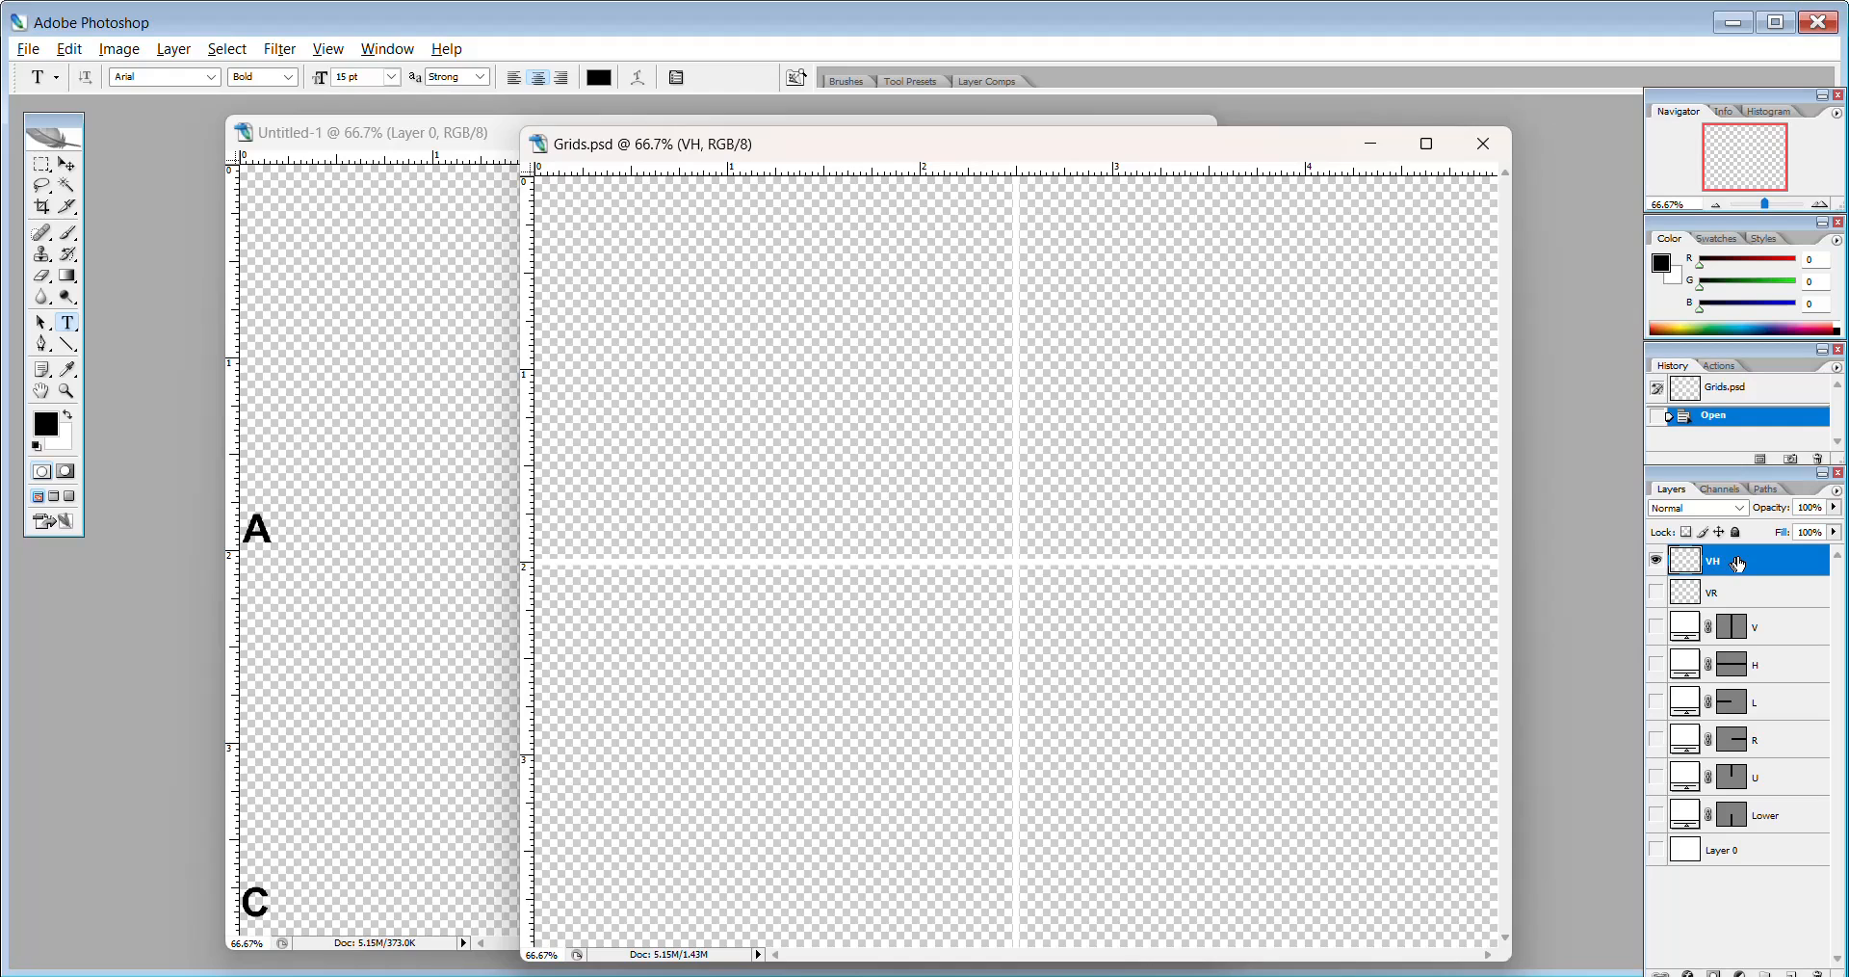
Copy the VH layer from Grids.psd into the lettered document above Layer 0, minimizing Grids.psd and maximizing the lettered document.
{"action": "left_click_drag", "start_coordinate": [1740, 563], "coordinate": [396, 508]}
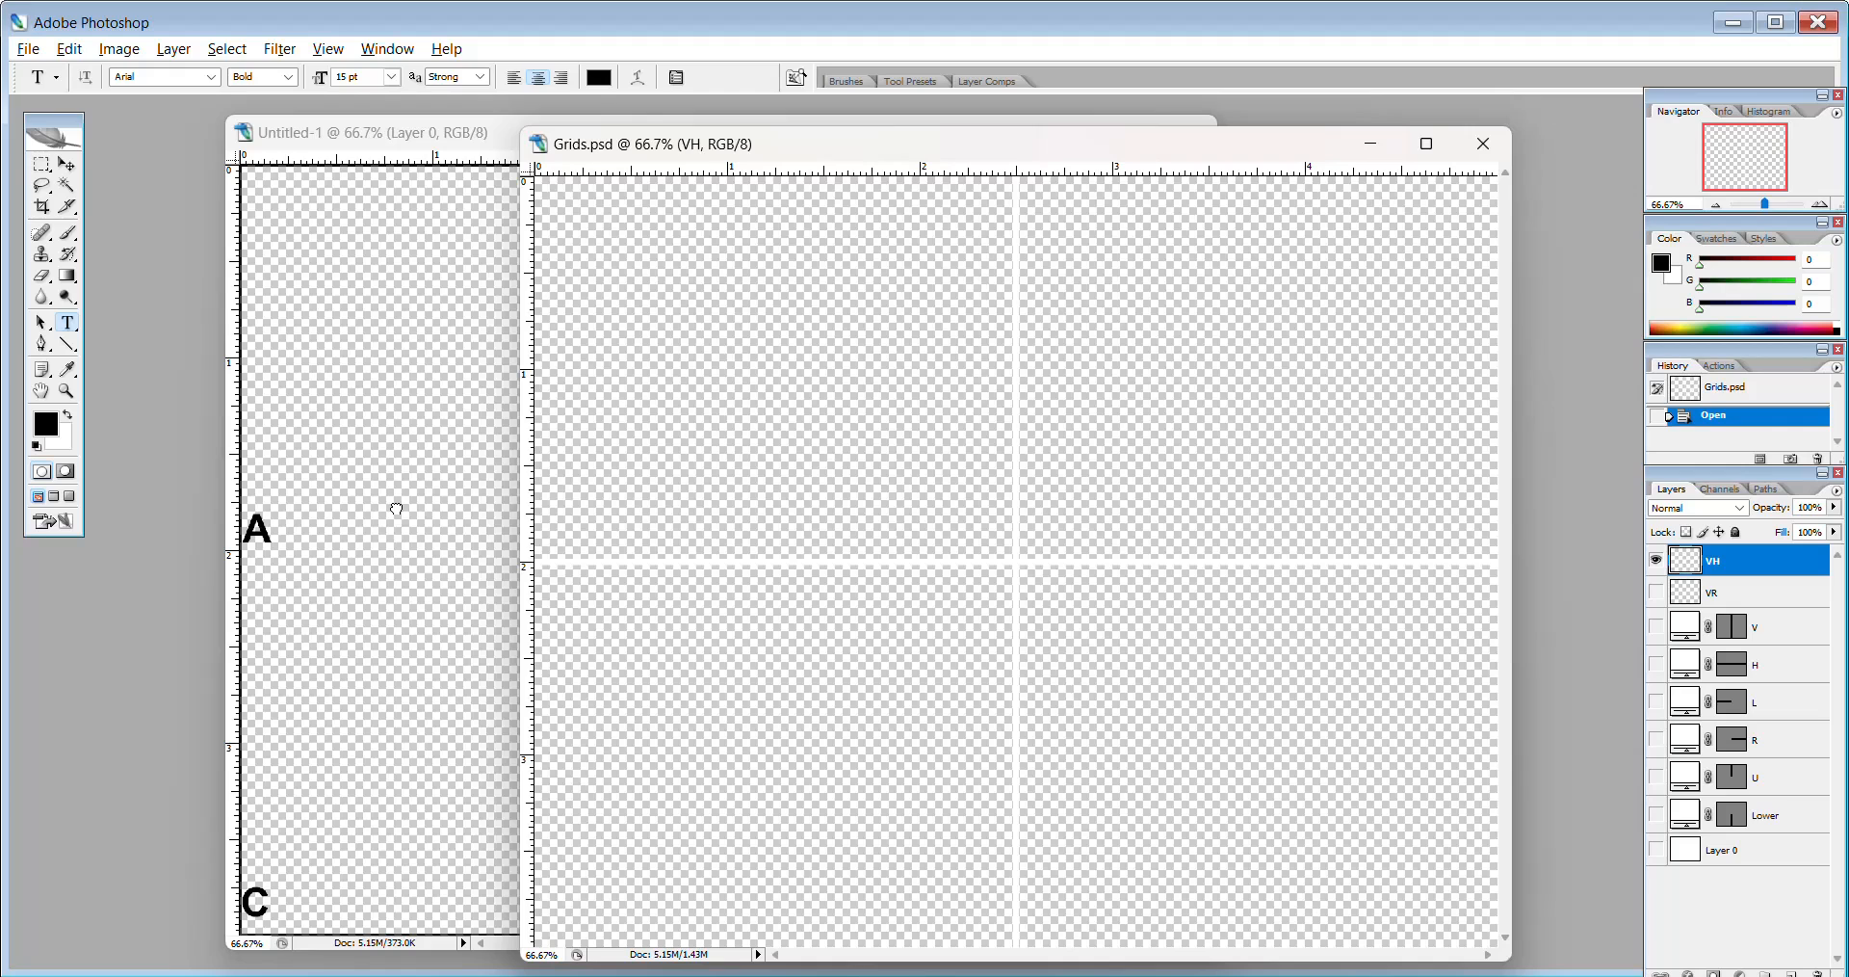
{"action": "left_click_drag", "start_coordinate": [396, 509], "coordinate": [402, 503]}
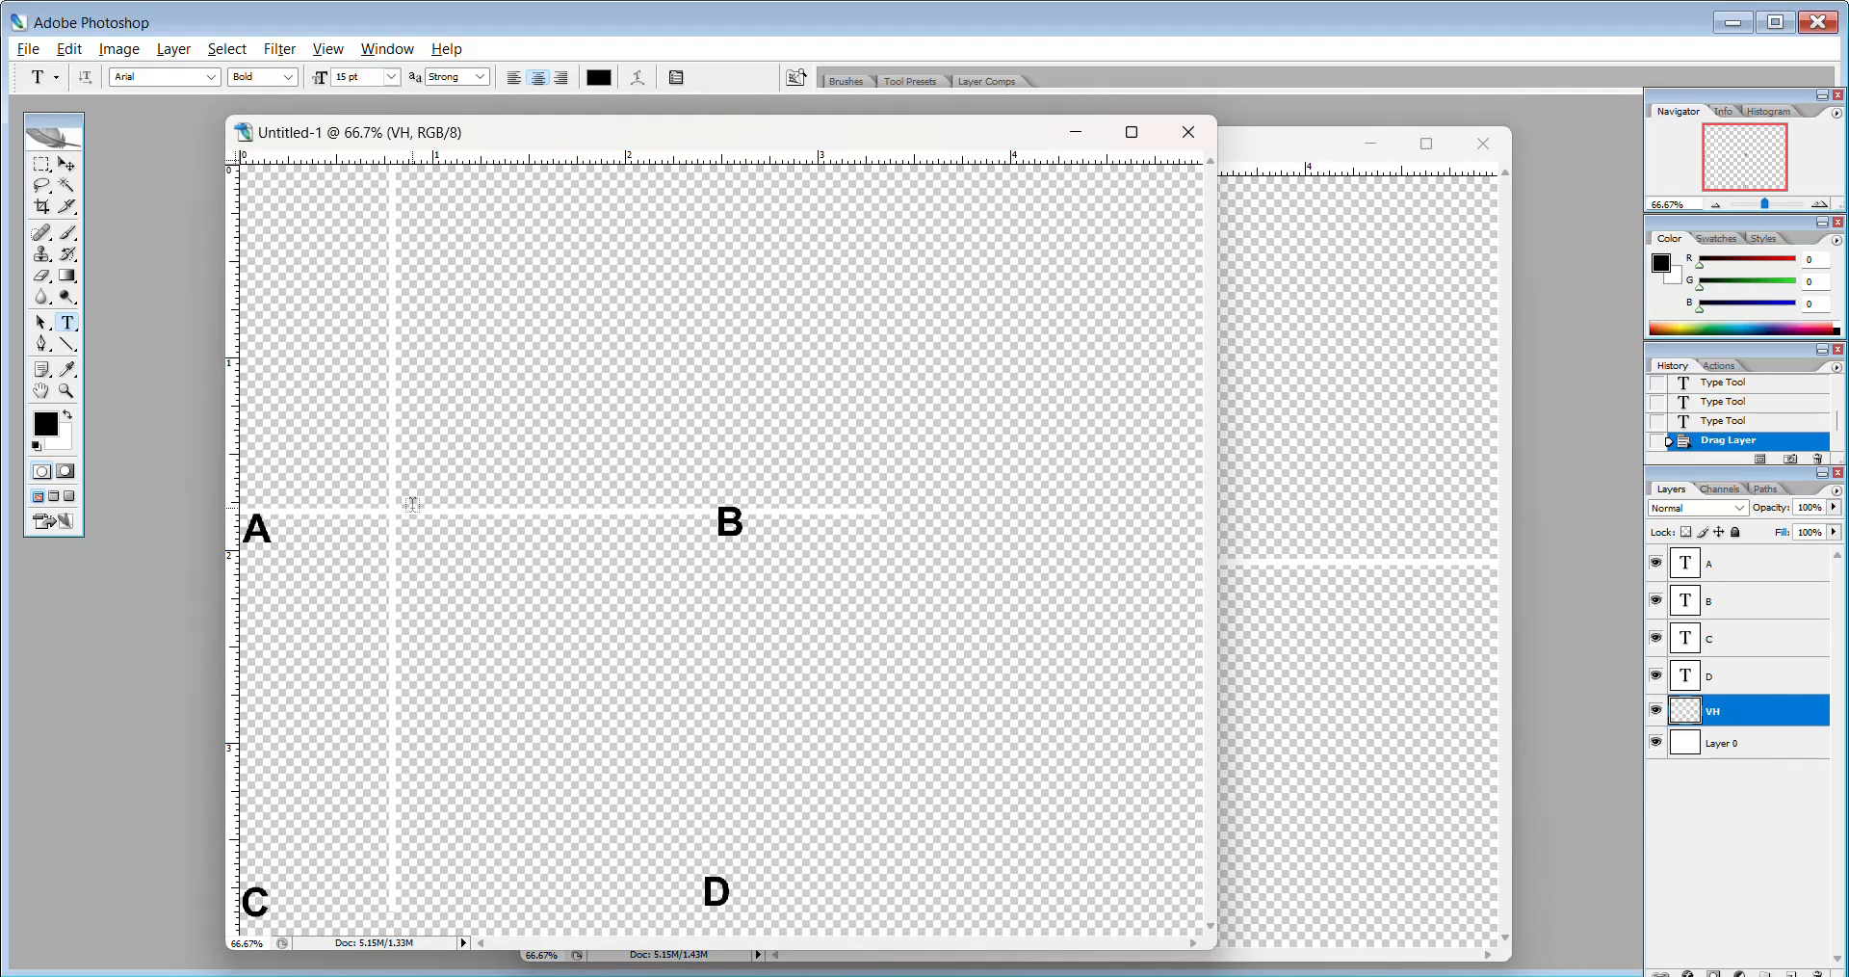
{"action": "left_click", "coordinate": [1369, 144]}
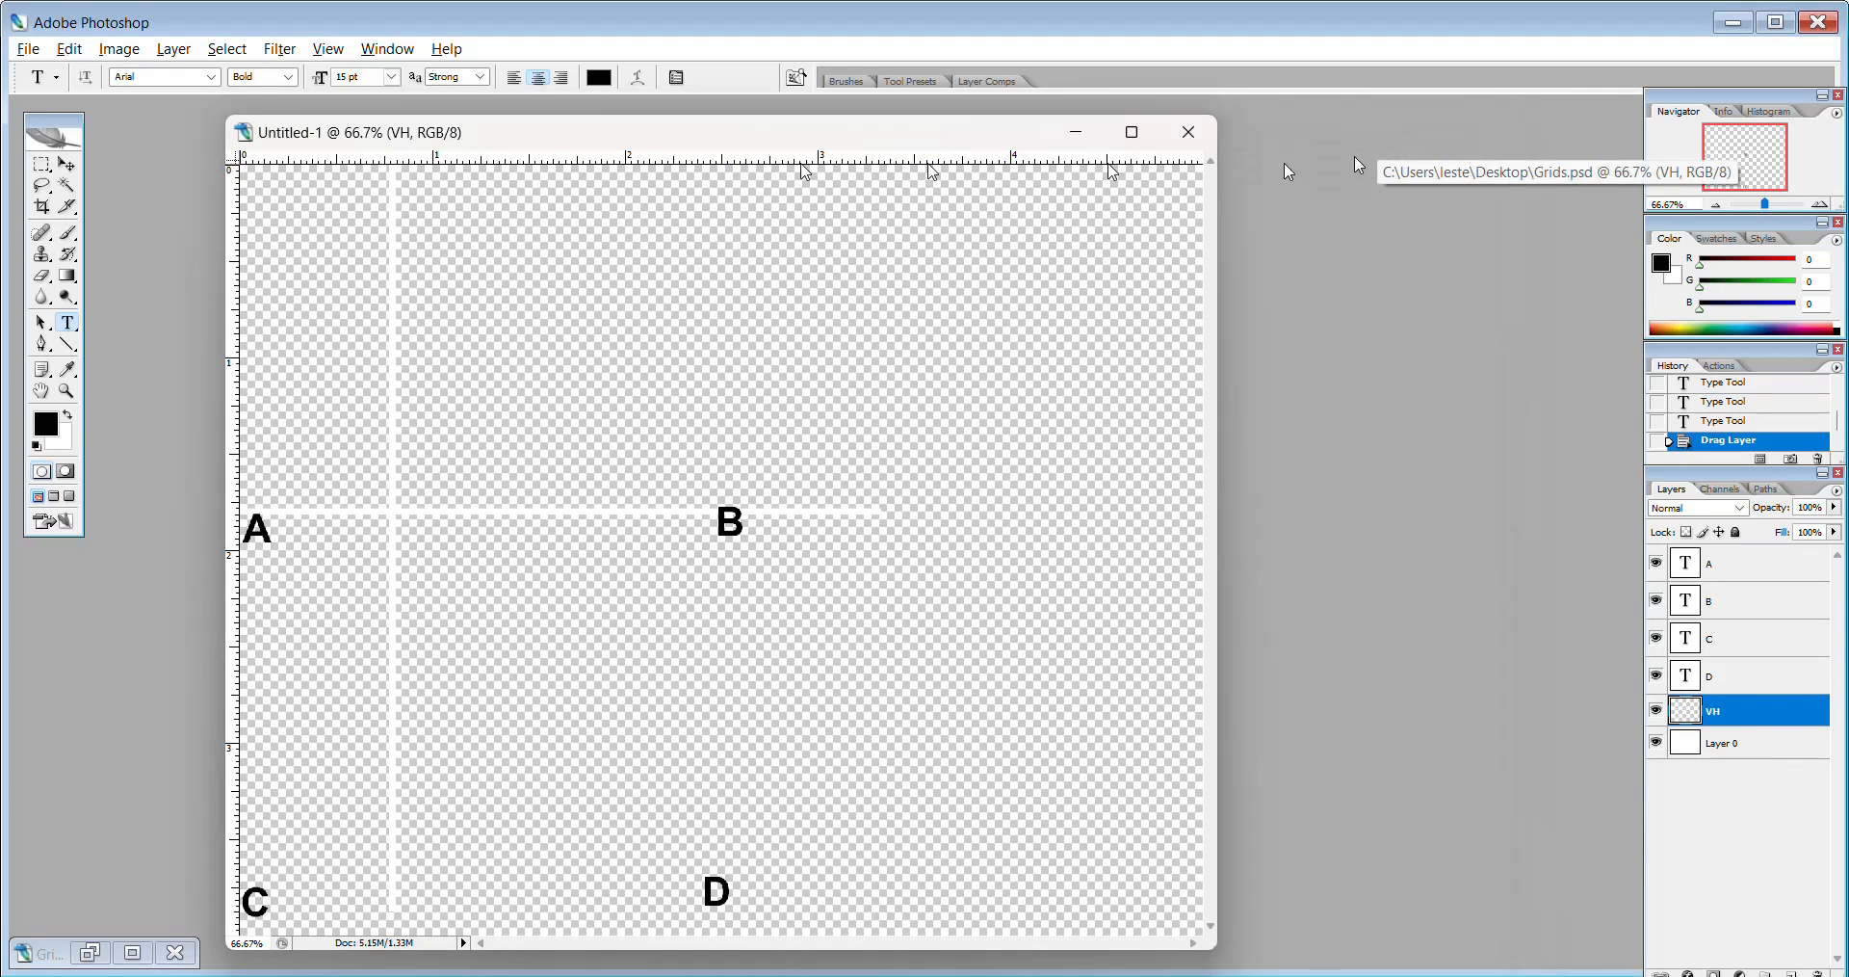
{"action": "left_click", "coordinate": [1132, 132]}
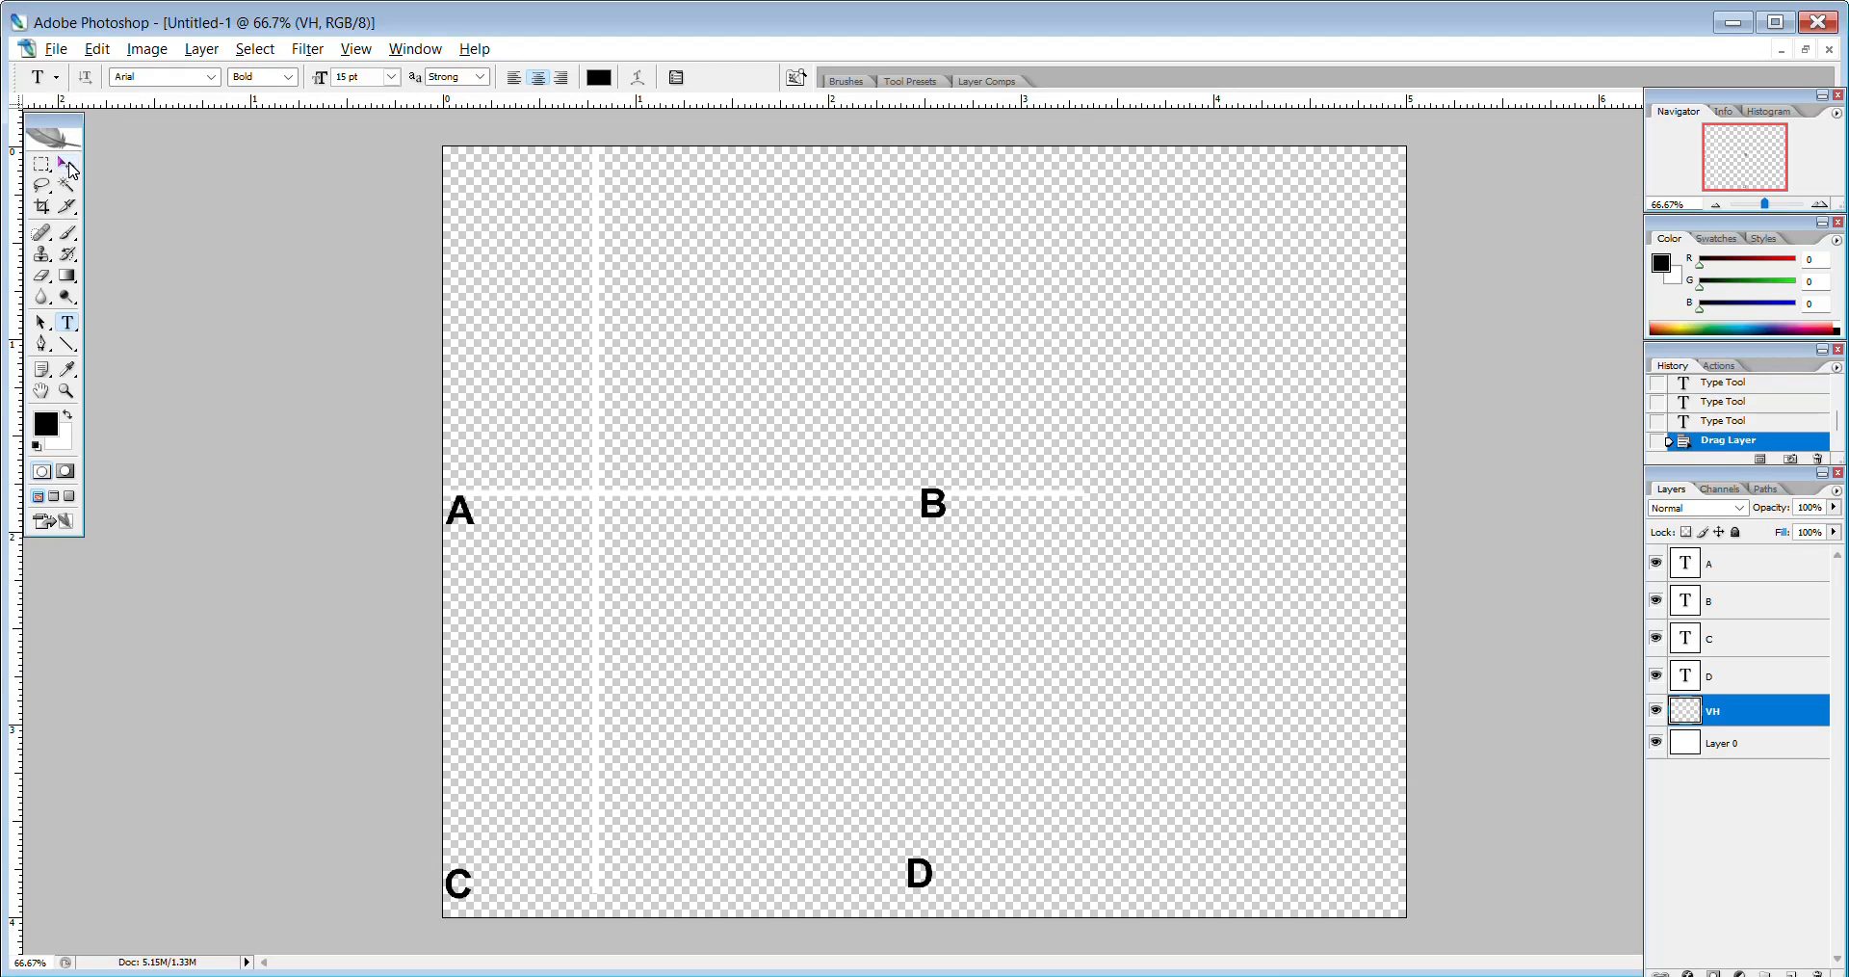
Move the VH grid so its two lines cross at the canvas's center, and apply the transform.
{"action": "left_click", "coordinate": [68, 164]}
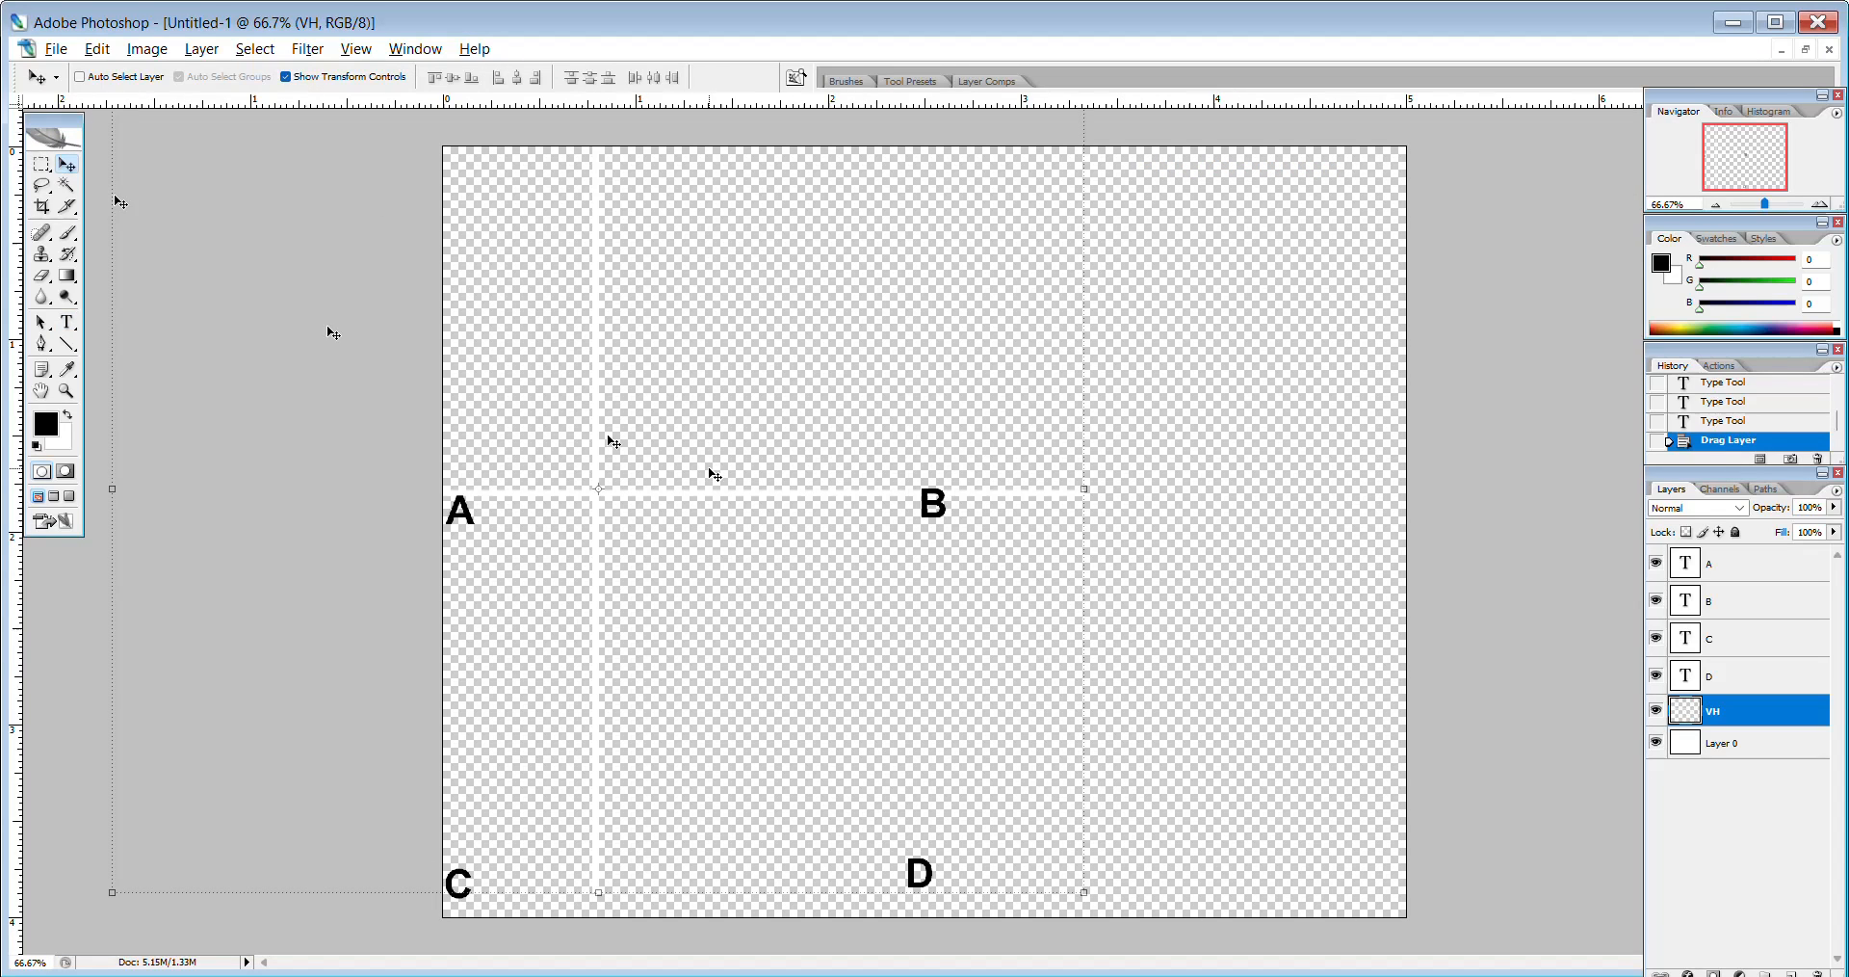
{"action": "left_click", "coordinate": [599, 489]}
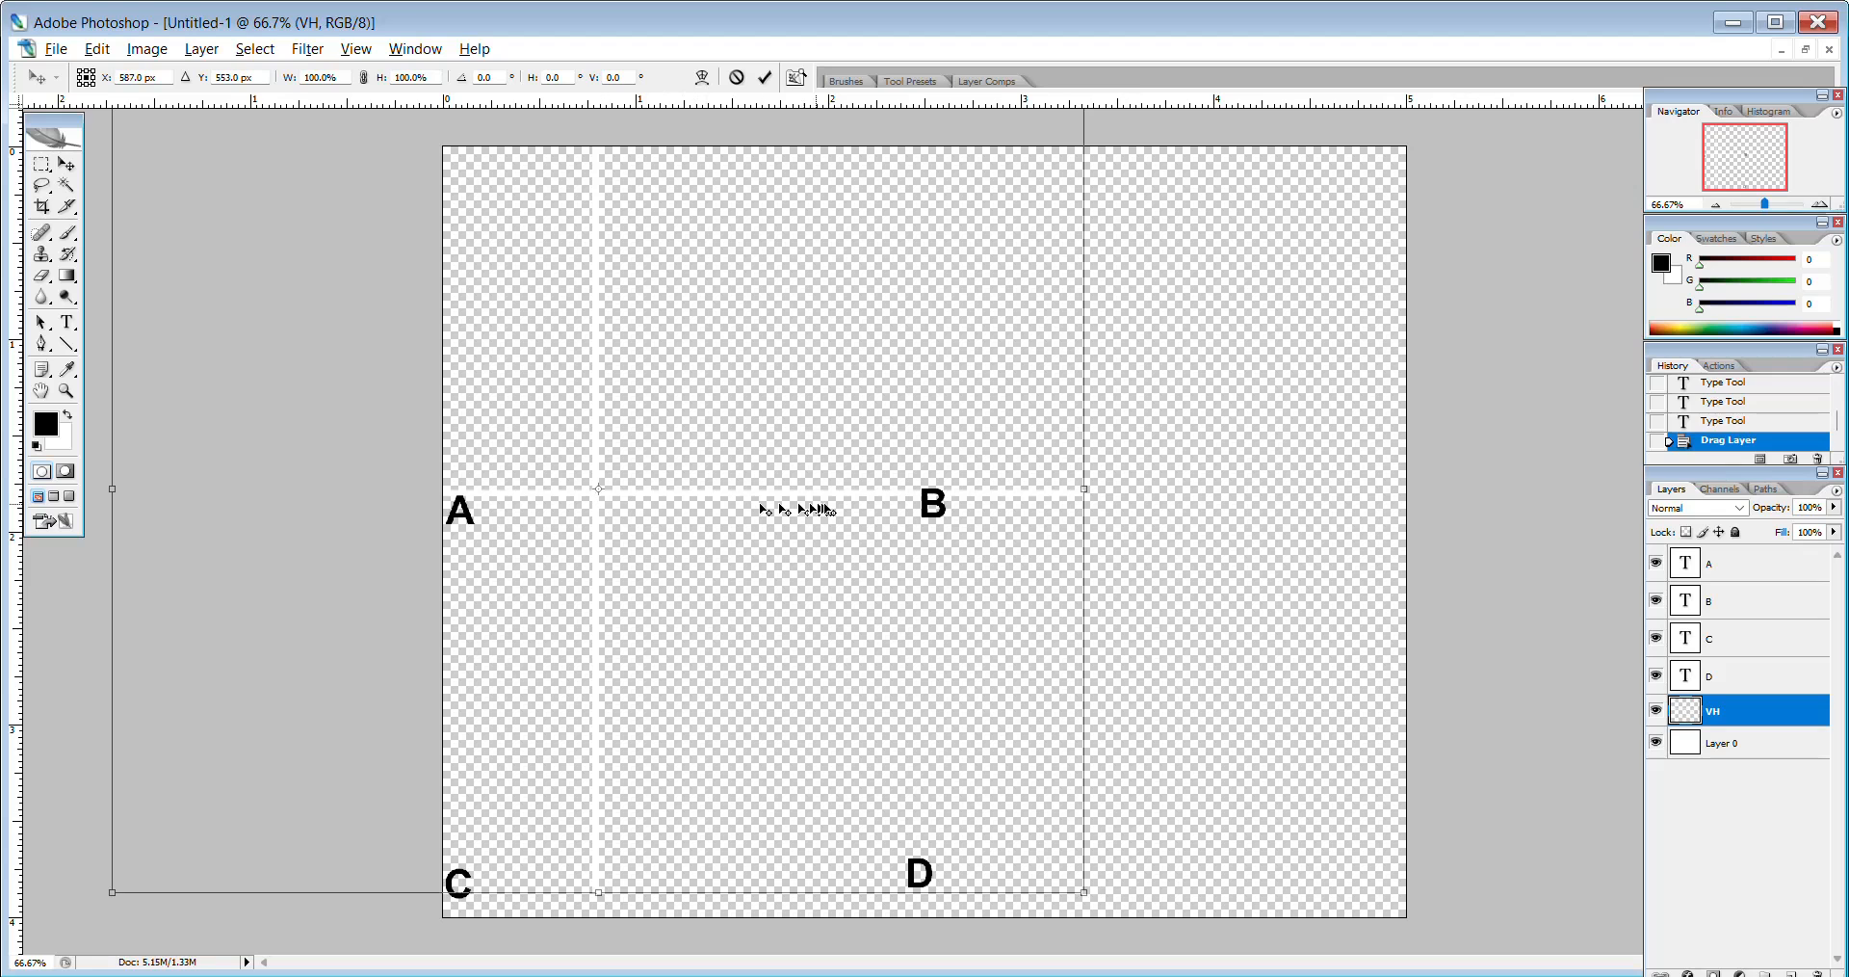
{"action": "left_click_drag", "start_coordinate": [828, 509], "coordinate": [1165, 552]}
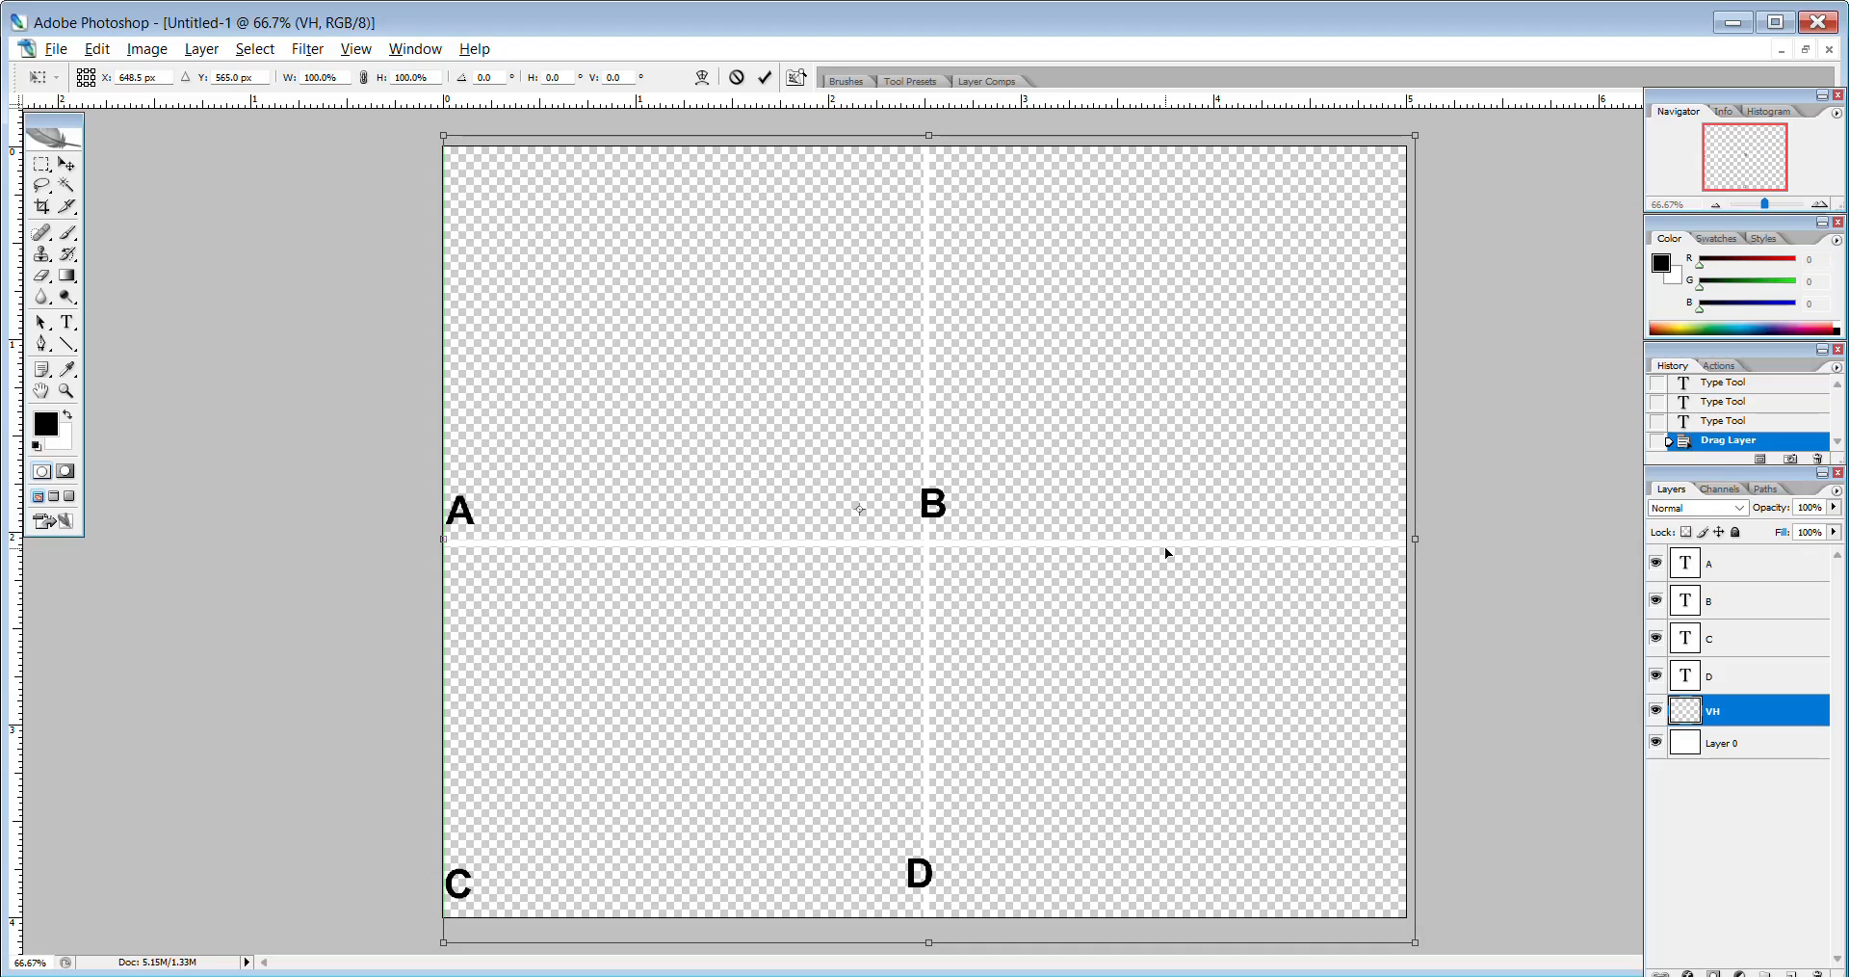
{"action": "left_click_drag", "start_coordinate": [1165, 552], "coordinate": [1168, 542]}
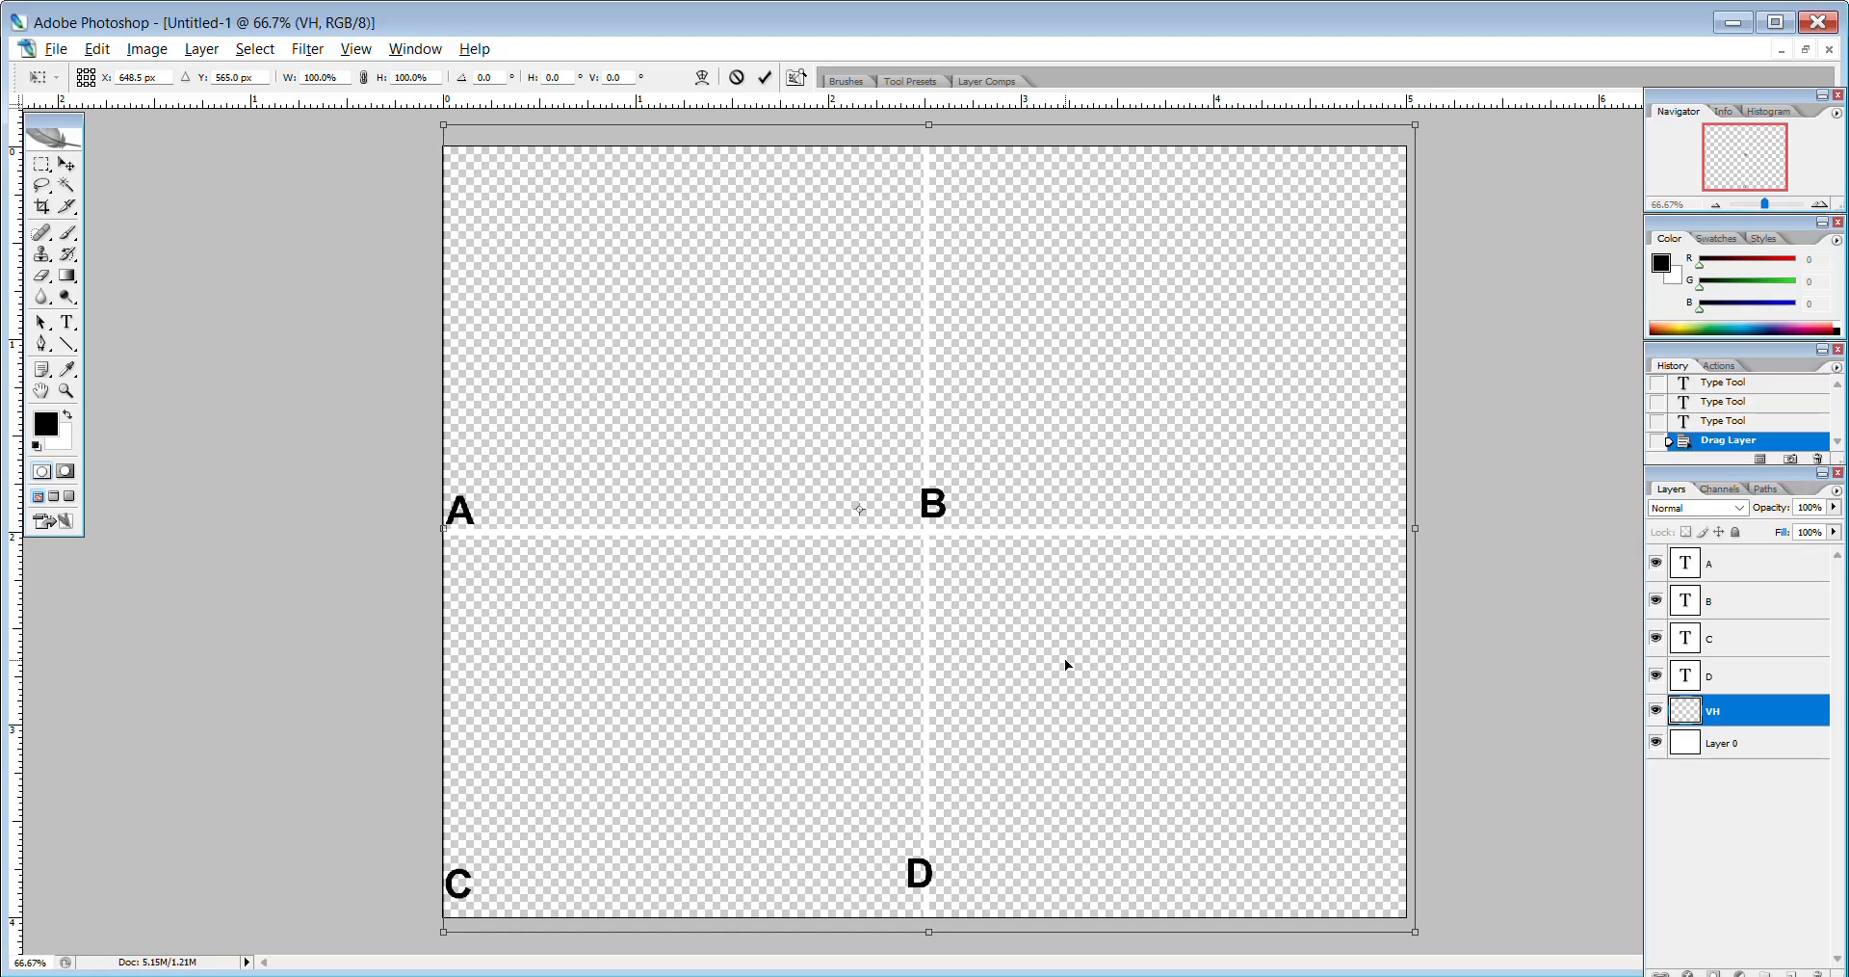
{"action": "key", "text": "ctrl+plus"}
{"action": "key", "text": "ctrl+plus"}
{"action": "key", "text": "ctrl+plus"}
{"action": "key", "text": "ctrl+plus"}
{"action": "key", "text": "ctrl+plus"}
{"action": "key", "text": "ctrl+plus"}
{"action": "key", "text": "ctrl+plus"}
{"action": "key", "text": "ctrl+plus"}
{"action": "key", "text": "ctrl+plus"}
{"action": "key", "text": "ctrl+plus"}
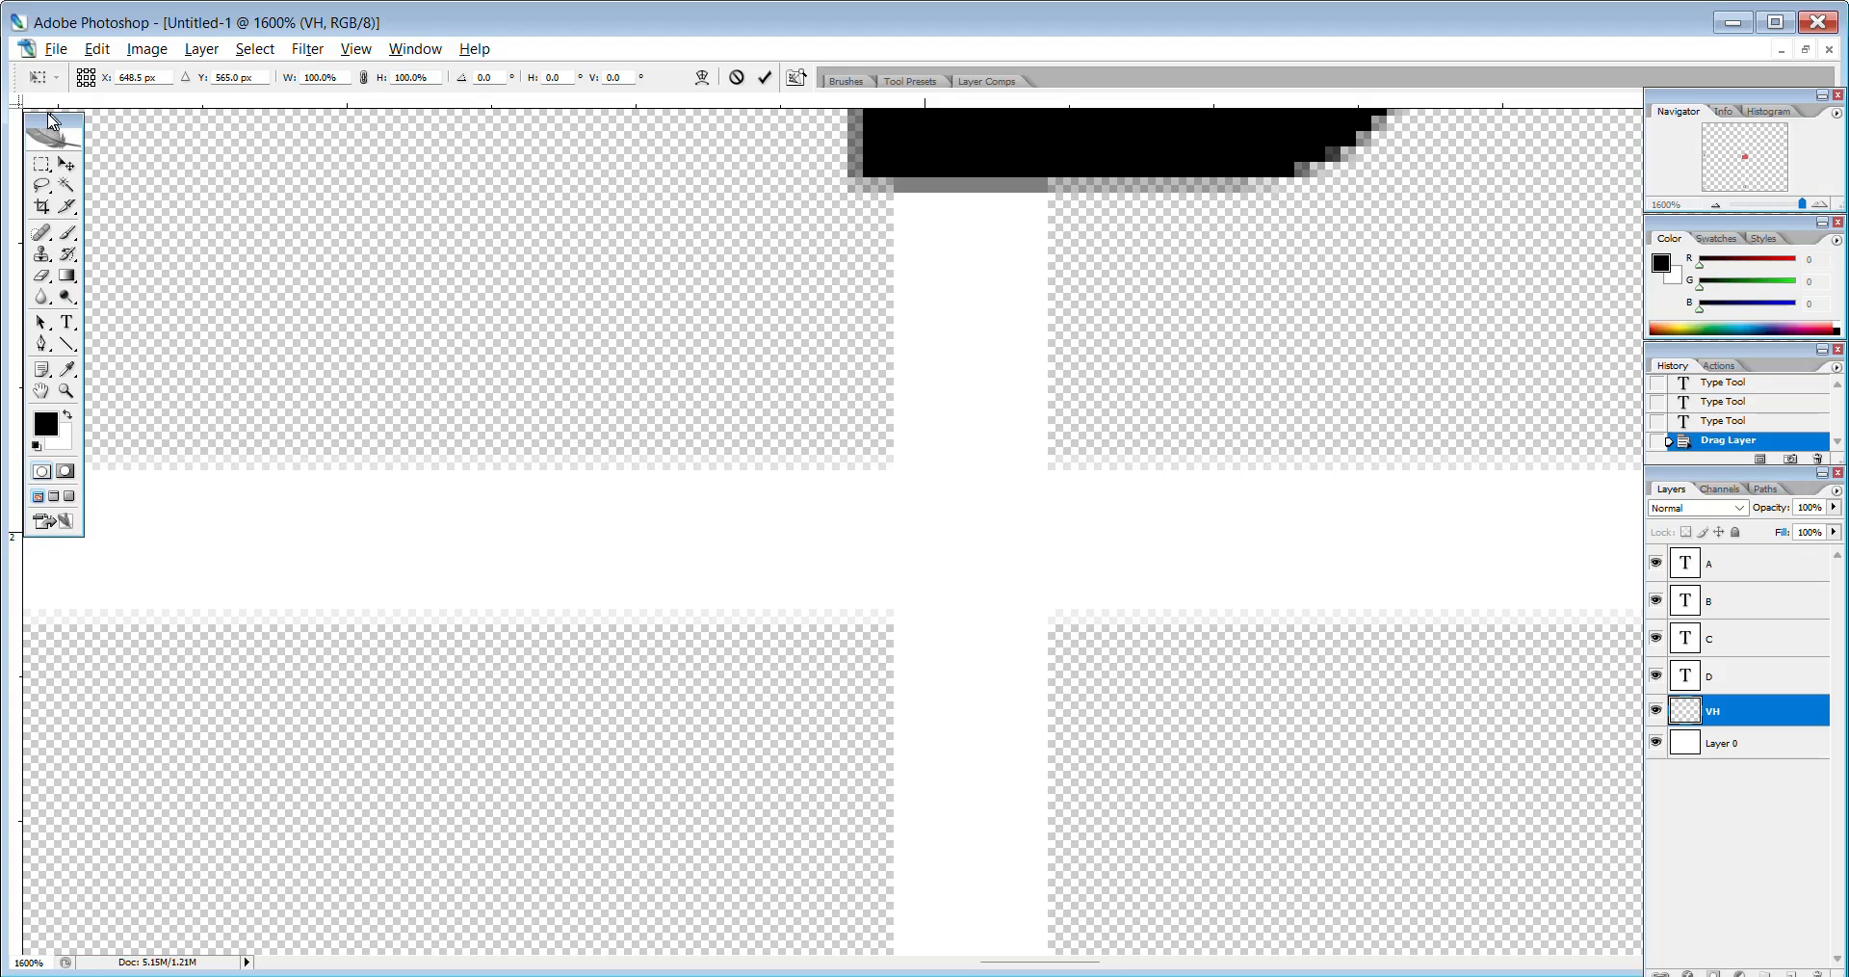
{"action": "left_click_drag", "start_coordinate": [53, 122], "coordinate": [138, 134]}
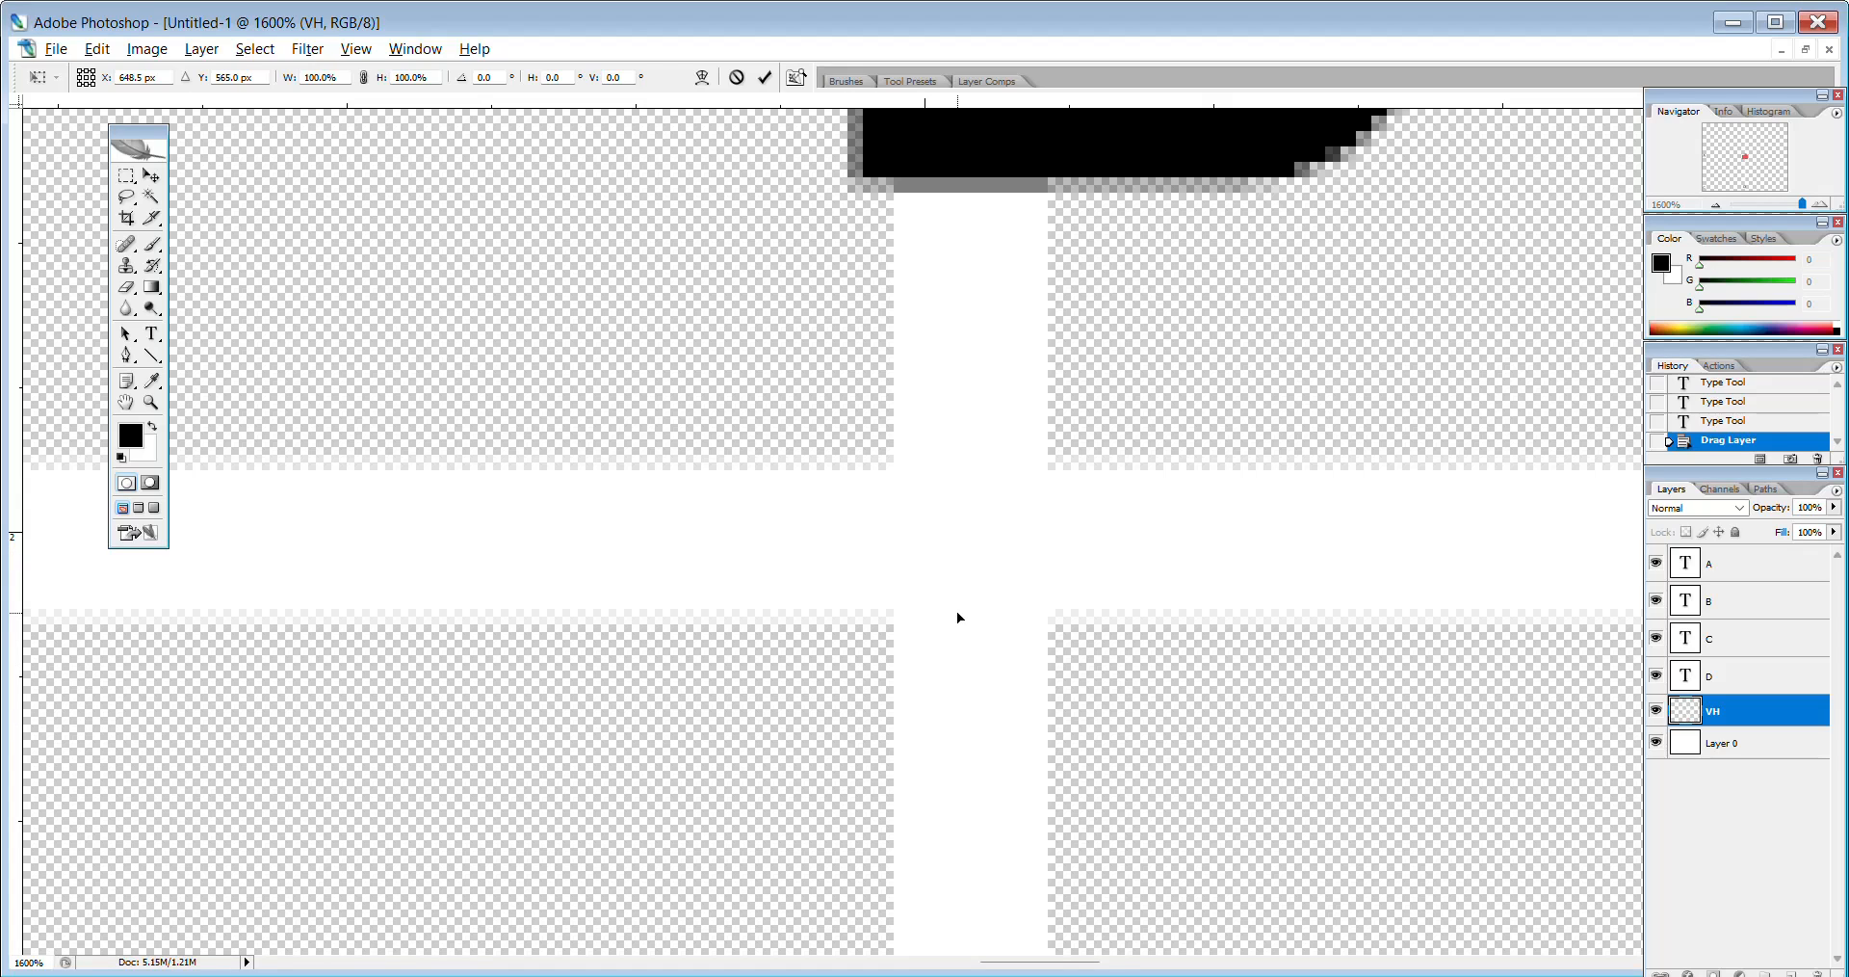
{"action": "key", "text": "Return"}
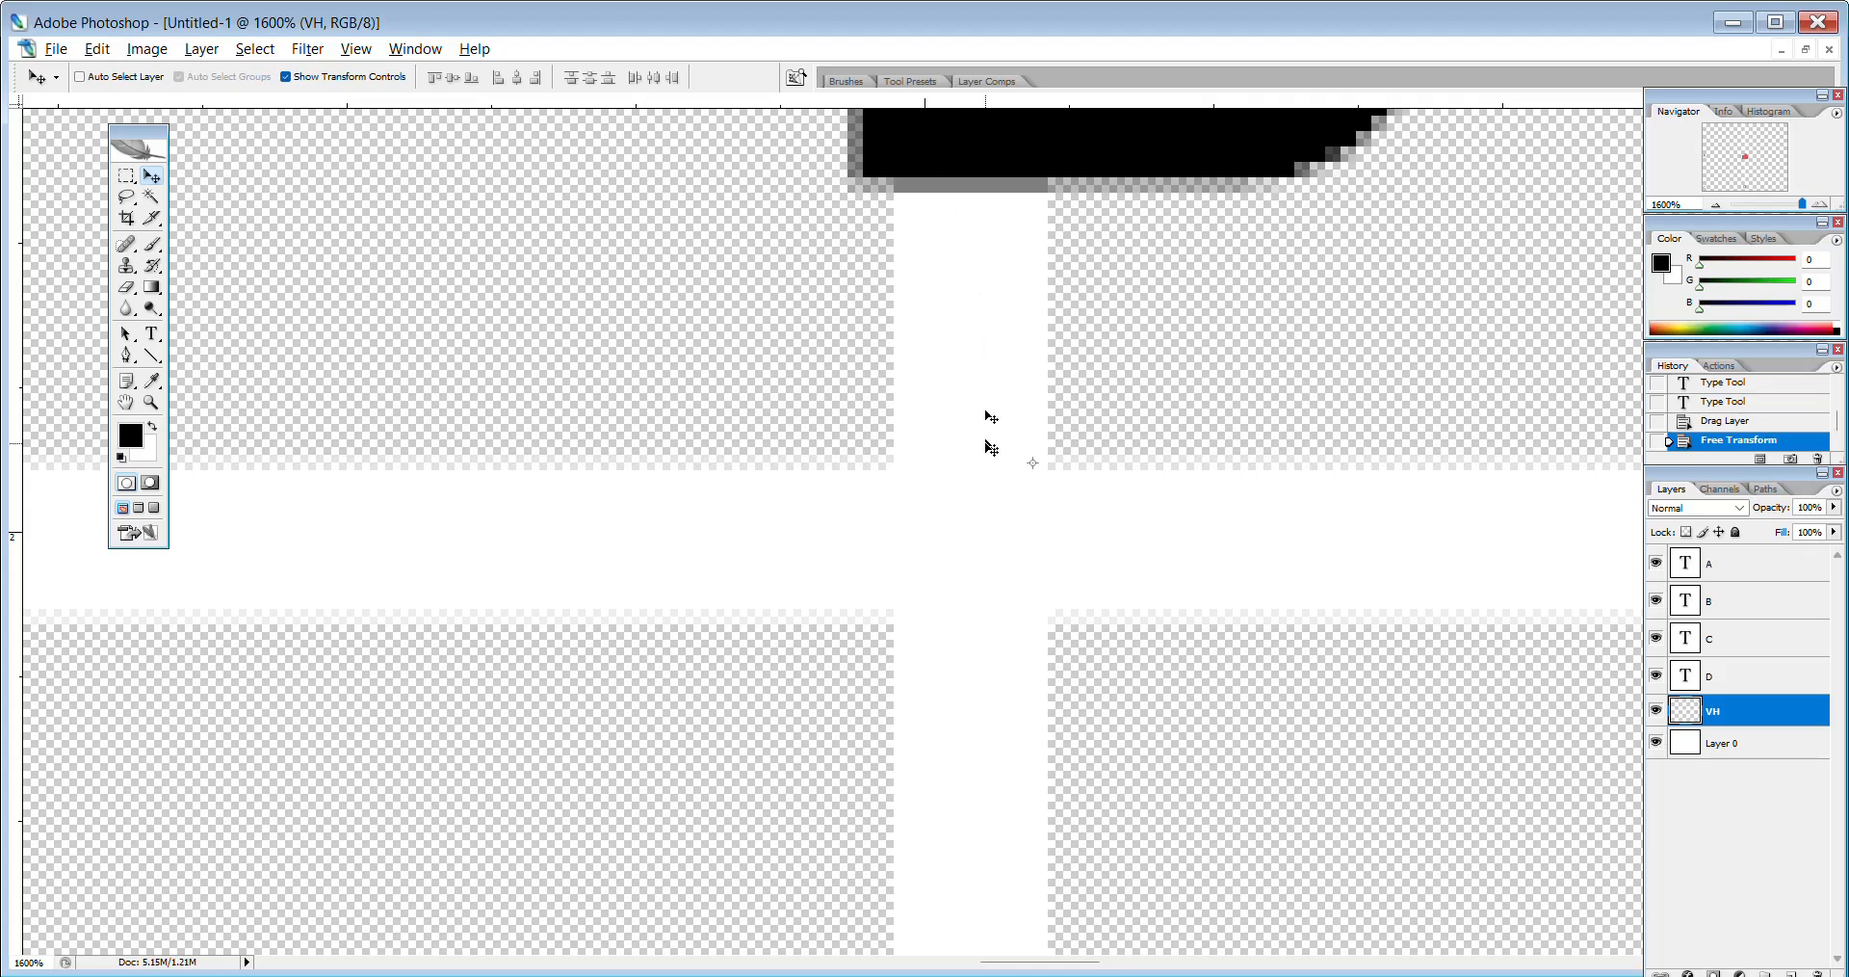
Nudge the VH grid 3 pixels left to center its vertical line on the canvas, and put the layer above all the letters.
{"action": "key", "text": "Left"}
{"action": "key", "text": "Left"}
{"action": "key", "text": "Left"}
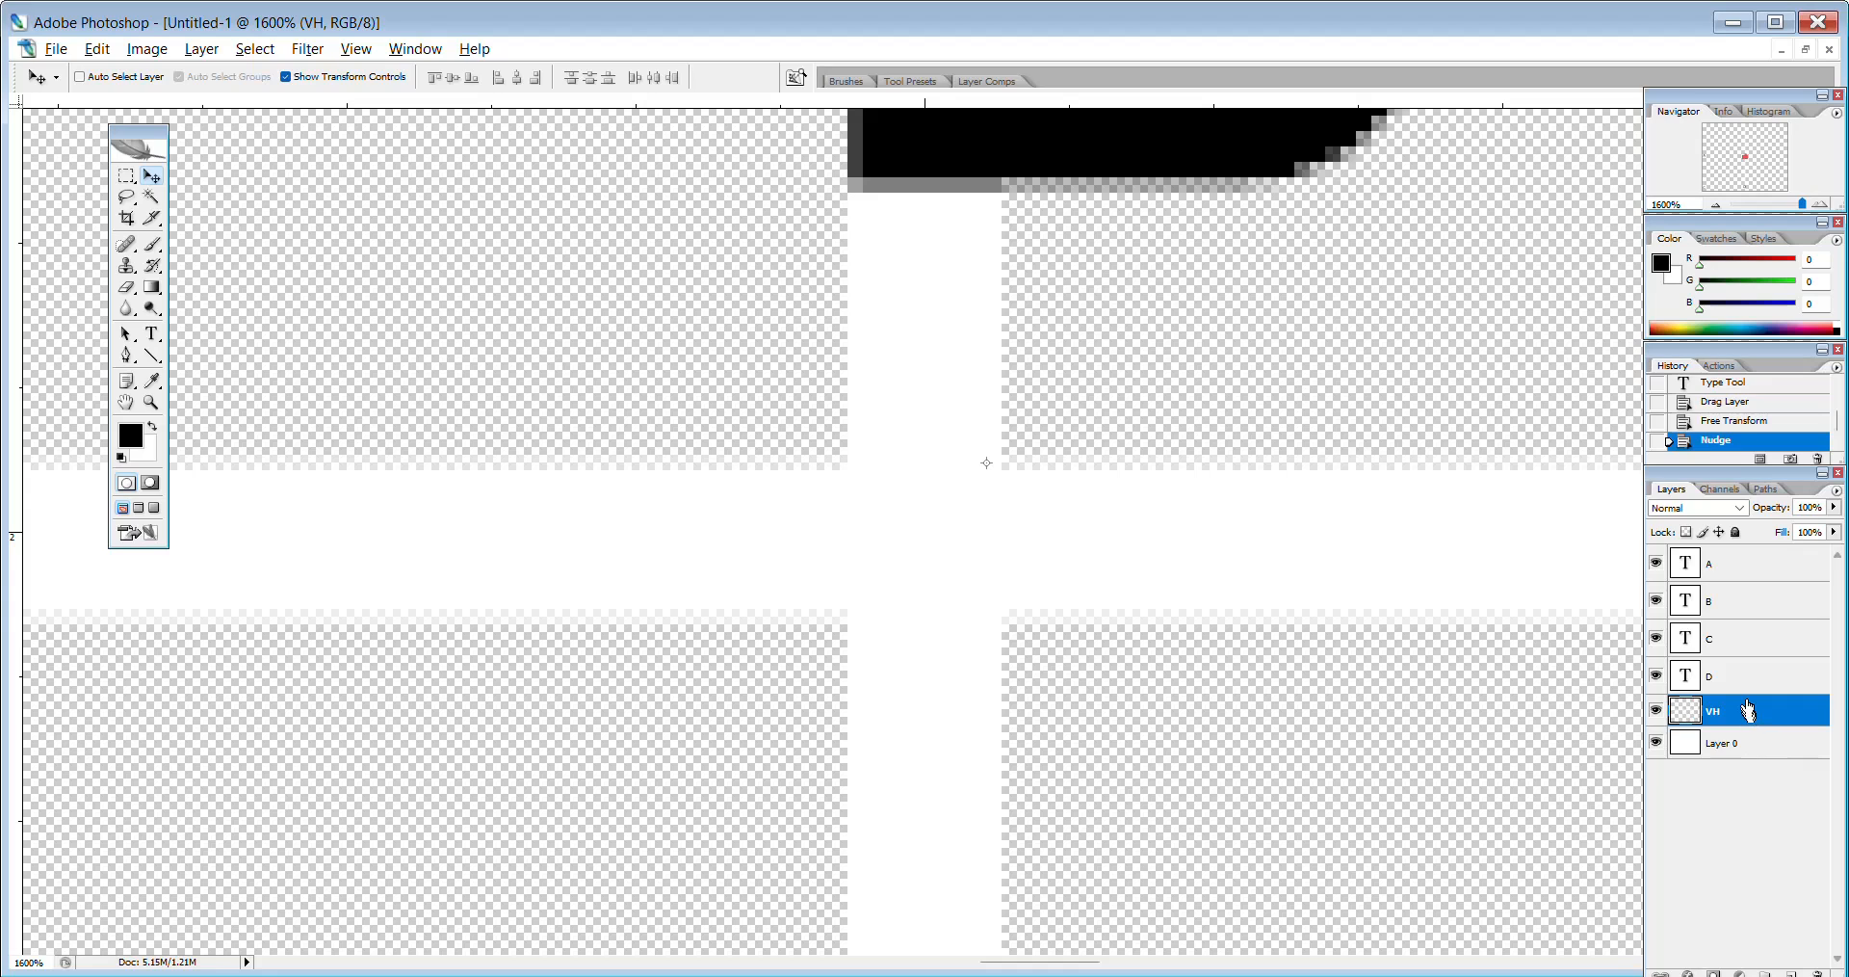
{"action": "left_click_drag", "start_coordinate": [1748, 710], "coordinate": [1765, 564]}
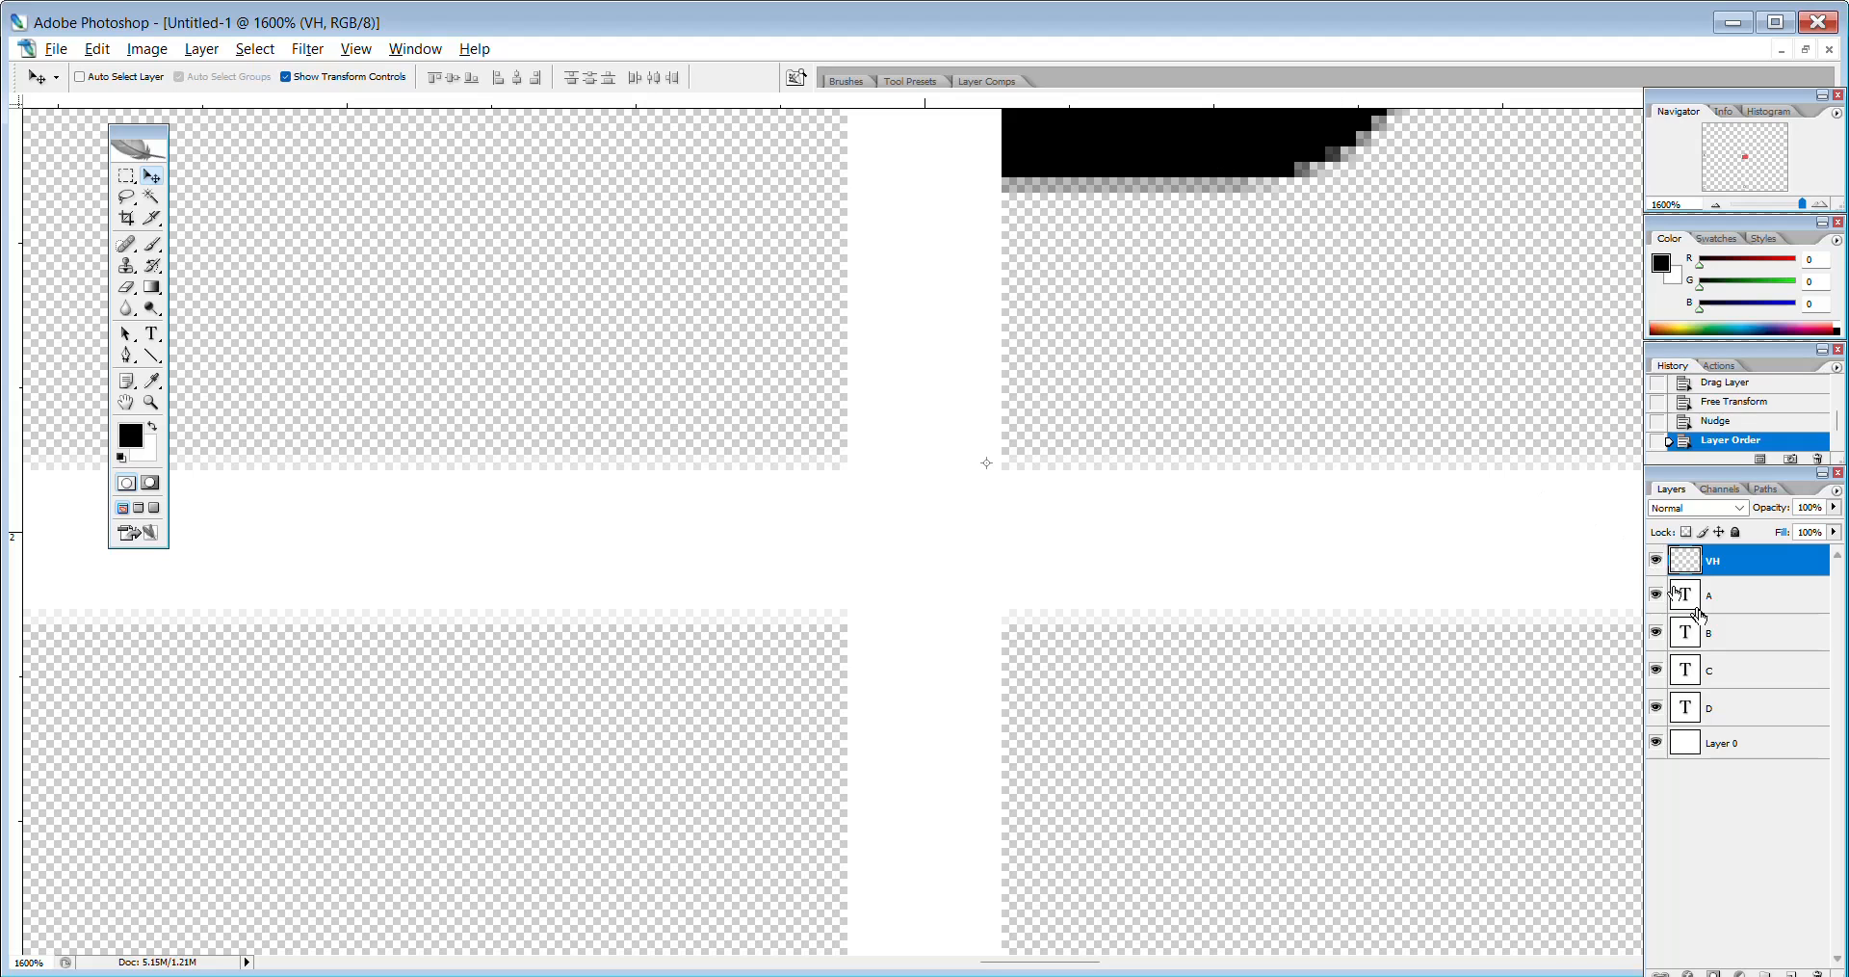
Nudge the B text layer down and right until it sits flush against the grid's horizontal and vertical lines.
{"action": "left_click", "coordinate": [1737, 639]}
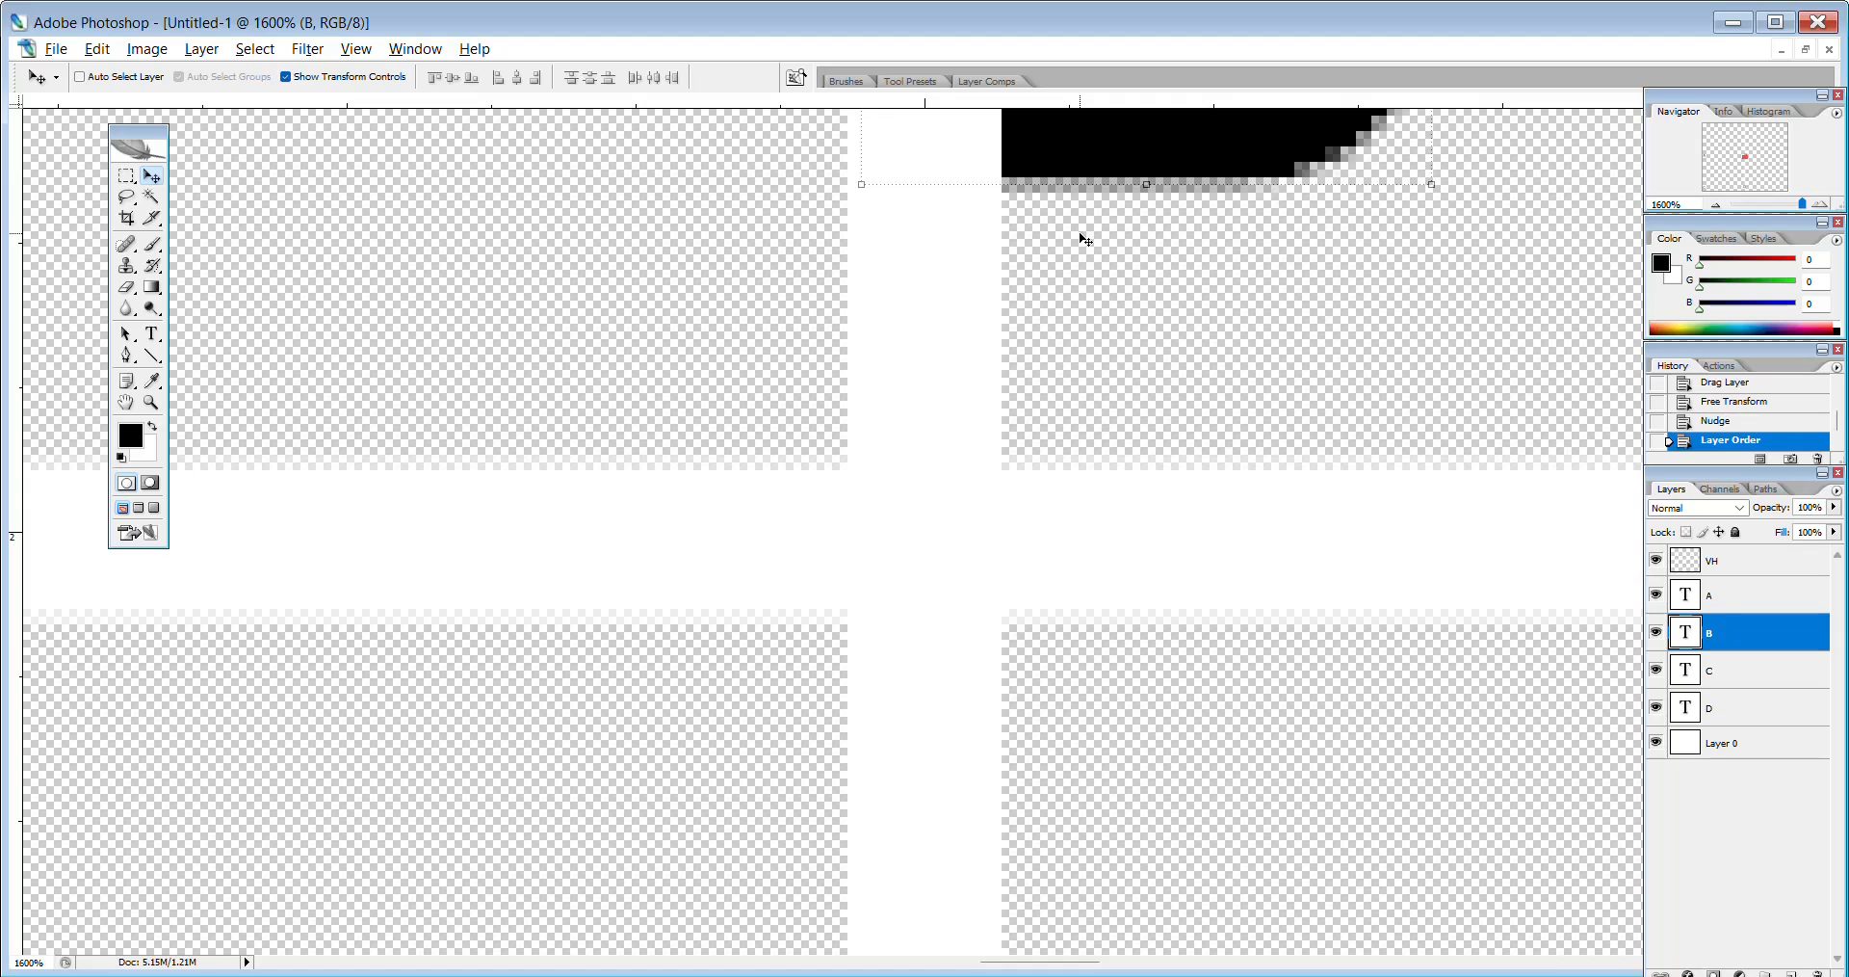
{"action": "key", "text": "Down"}
{"action": "key", "text": "Down"}
{"action": "key", "text": "Down"}
{"action": "key", "text": "Down"}
{"action": "key", "text": "Down"}
{"action": "key", "text": "Down"}
{"action": "key", "text": "Down"}
{"action": "key", "text": "Down"}
{"action": "key", "text": "Down"}
{"action": "key", "text": "Down"}
{"action": "key", "text": "Down"}
{"action": "key", "text": "Down"}
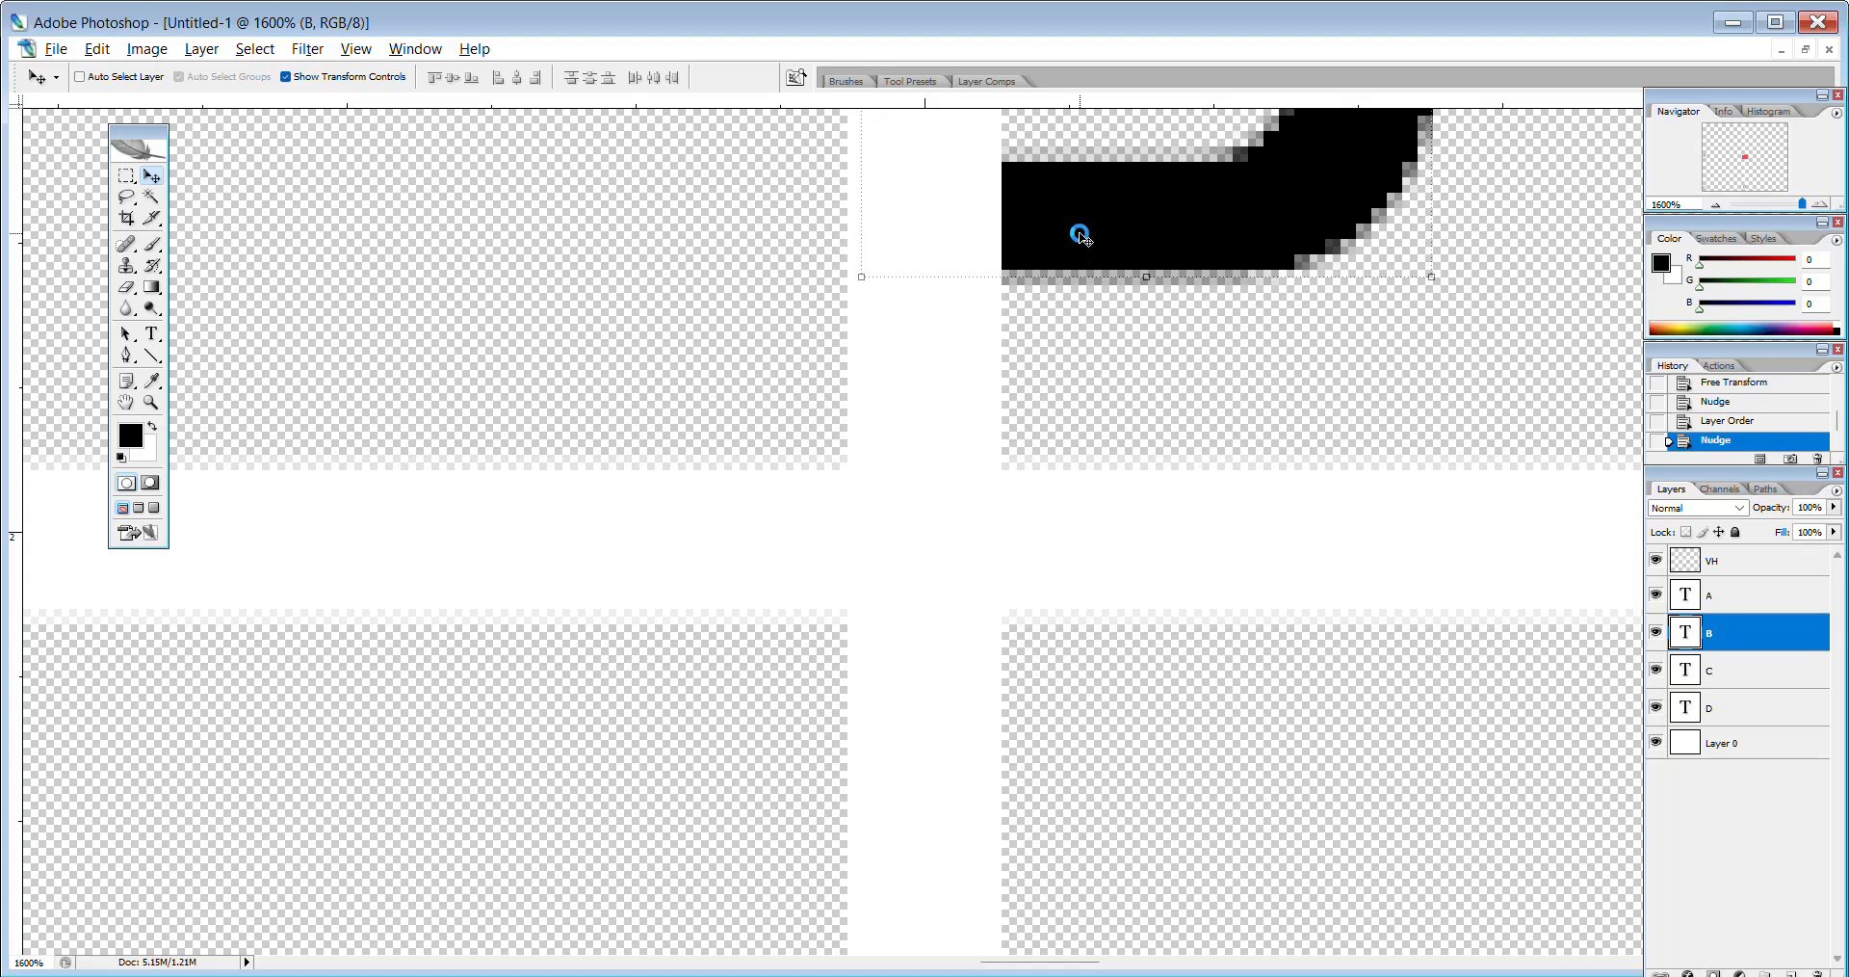
{"action": "key", "text": "Down"}
{"action": "key", "text": "Down"}
{"action": "key", "text": "Down"}
{"action": "key", "text": "Down"}
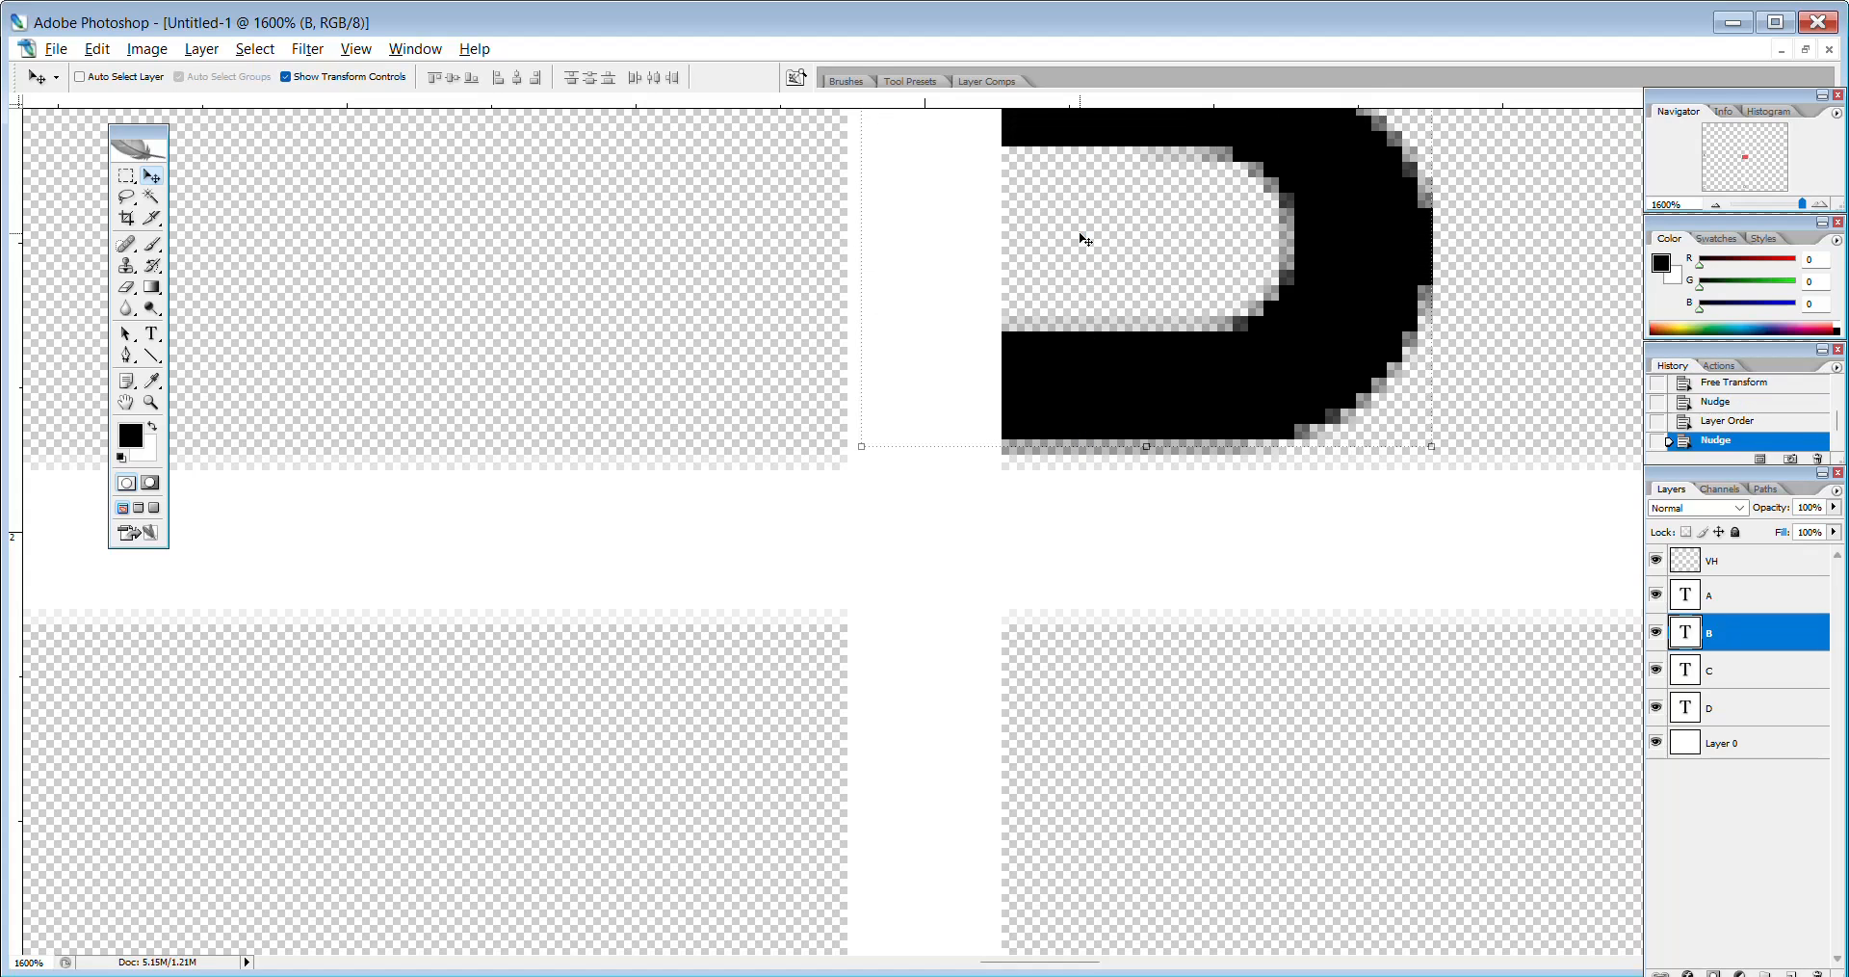
{"action": "key", "text": "Down"}
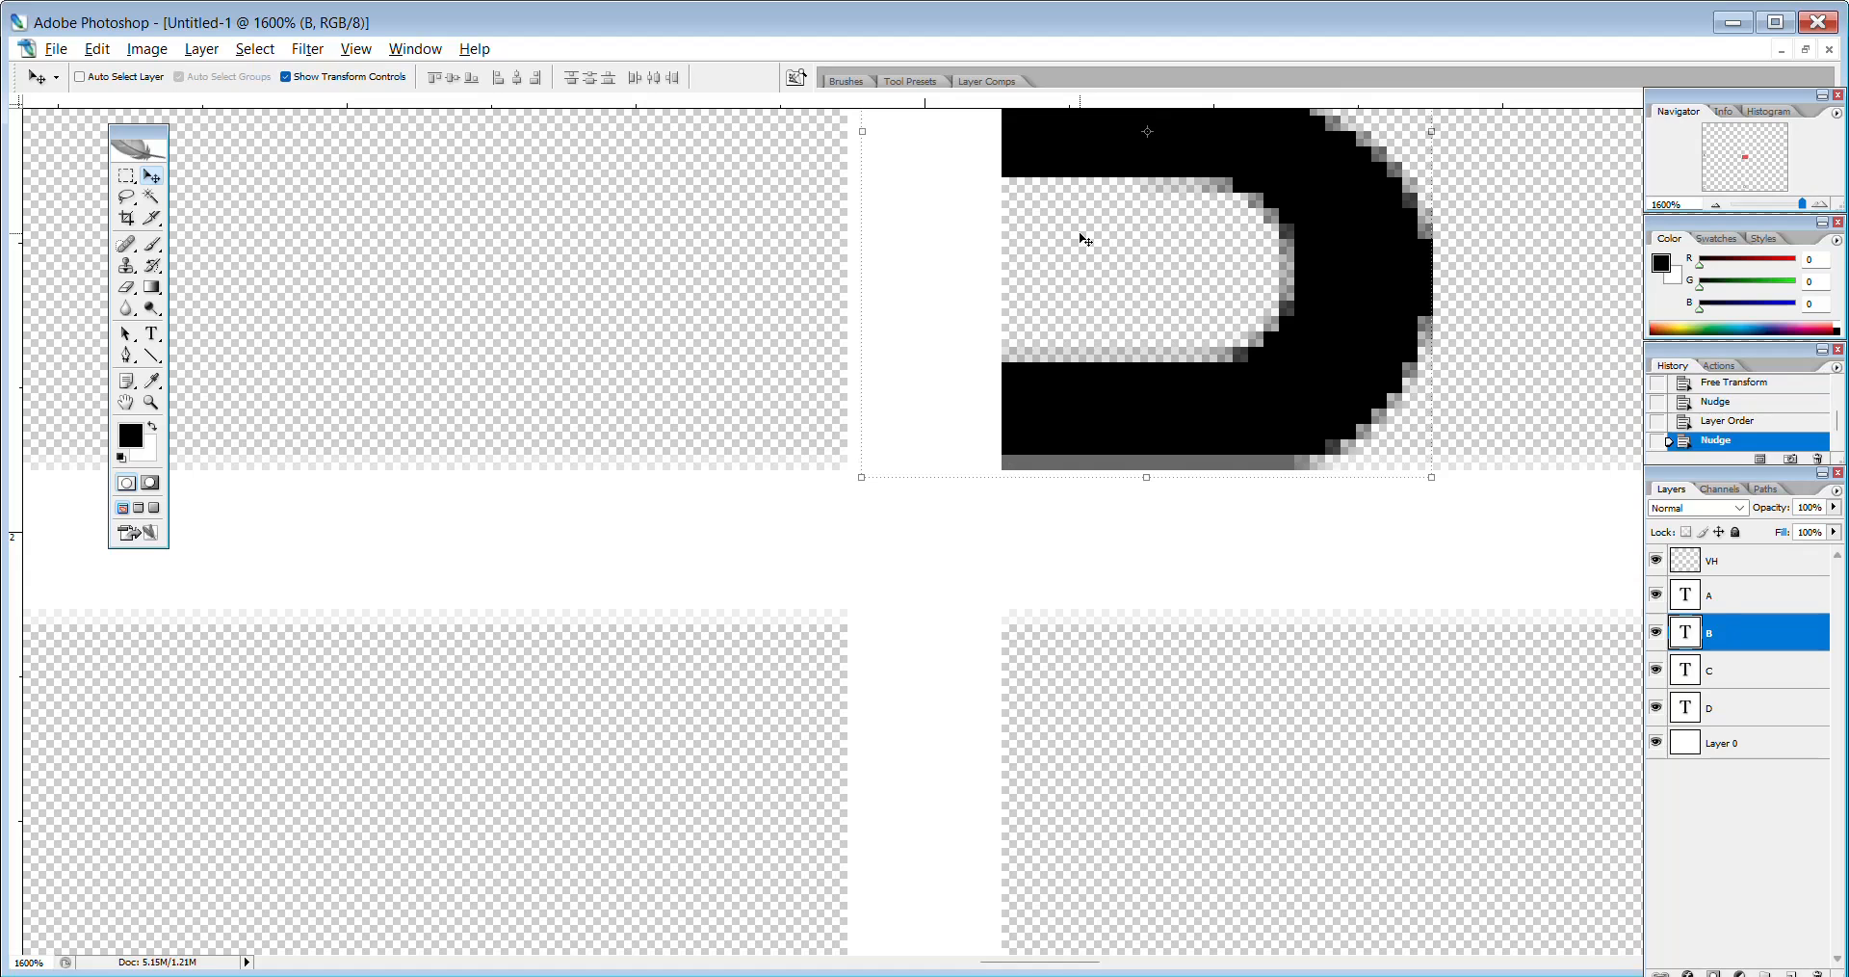
{"action": "key", "text": "Right"}
{"action": "key", "text": "Right"}
{"action": "key", "text": "Right"}
{"action": "key", "text": "Right"}
{"action": "key", "text": "Right"}
{"action": "key", "text": "Right"}
{"action": "key", "text": "Right"}
{"action": "key", "text": "Right"}
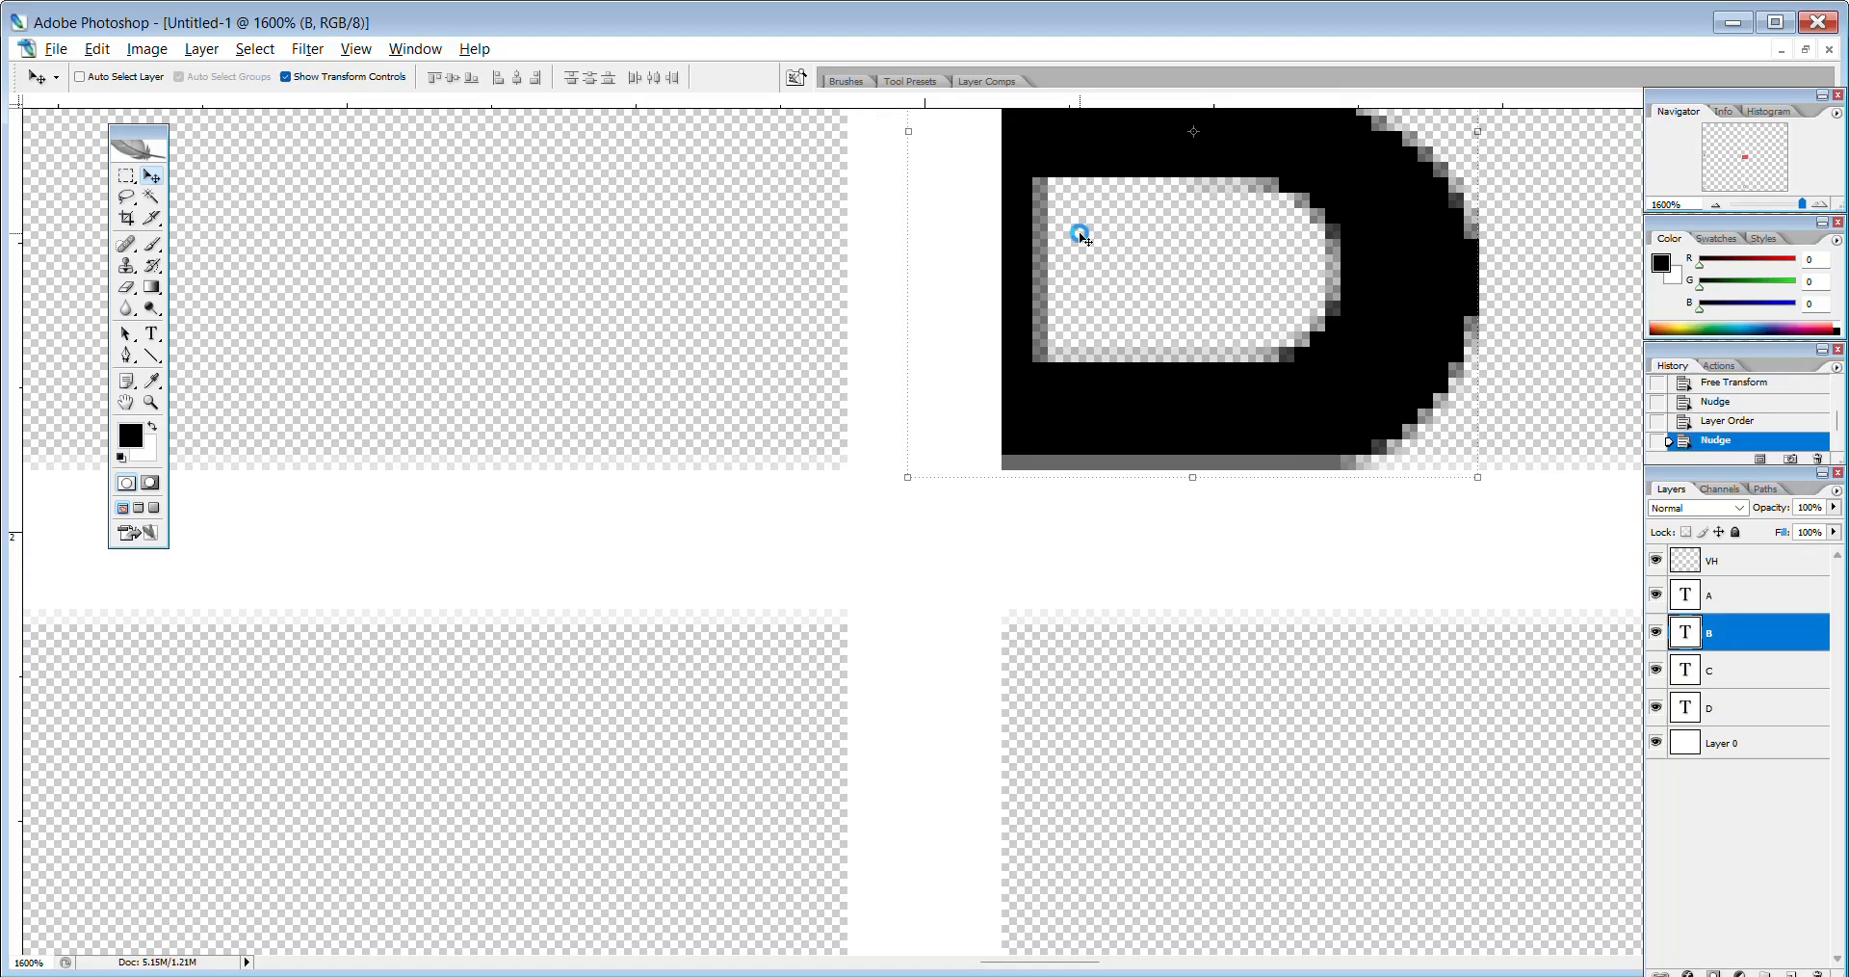
{"action": "key", "text": "Right"}
{"action": "key", "text": "Right"}
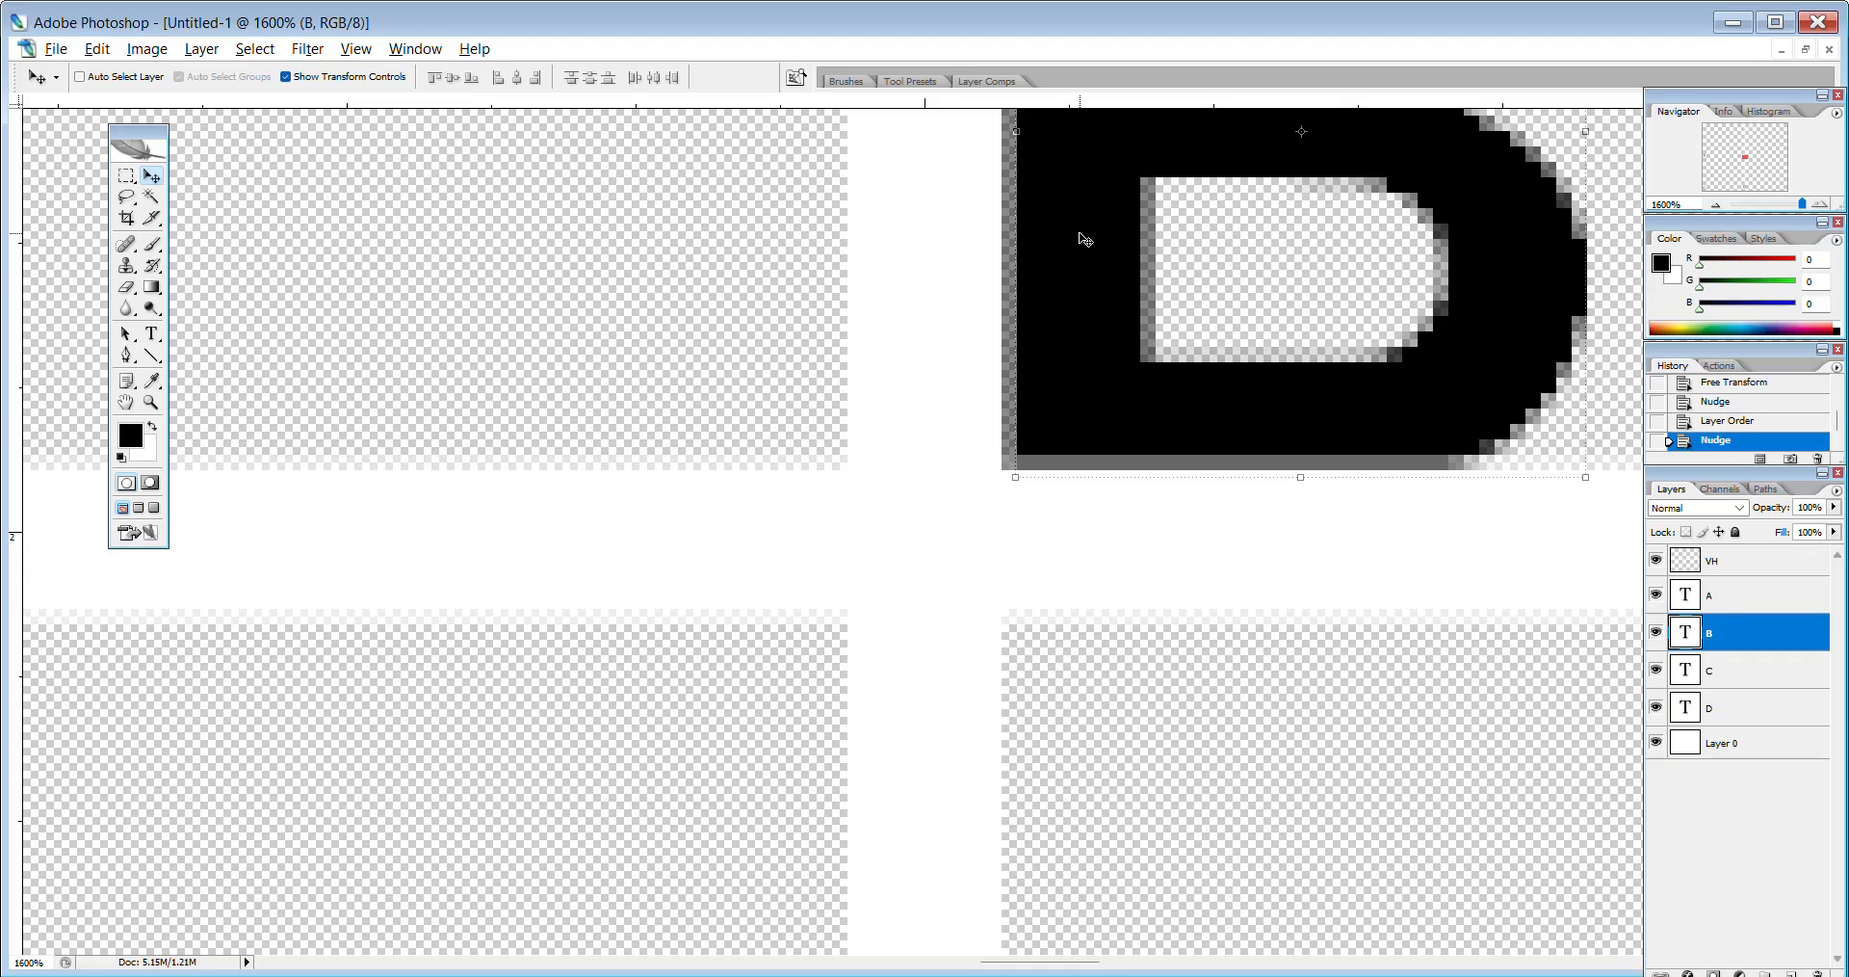
Offset the letter B from the grid lines by nudging it 5 pixels up and 5 pixels right.
{"action": "key", "text": "Up"}
{"action": "key", "text": "Up"}
{"action": "key", "text": "Up"}
{"action": "key", "text": "Up"}
{"action": "key", "text": "Up"}
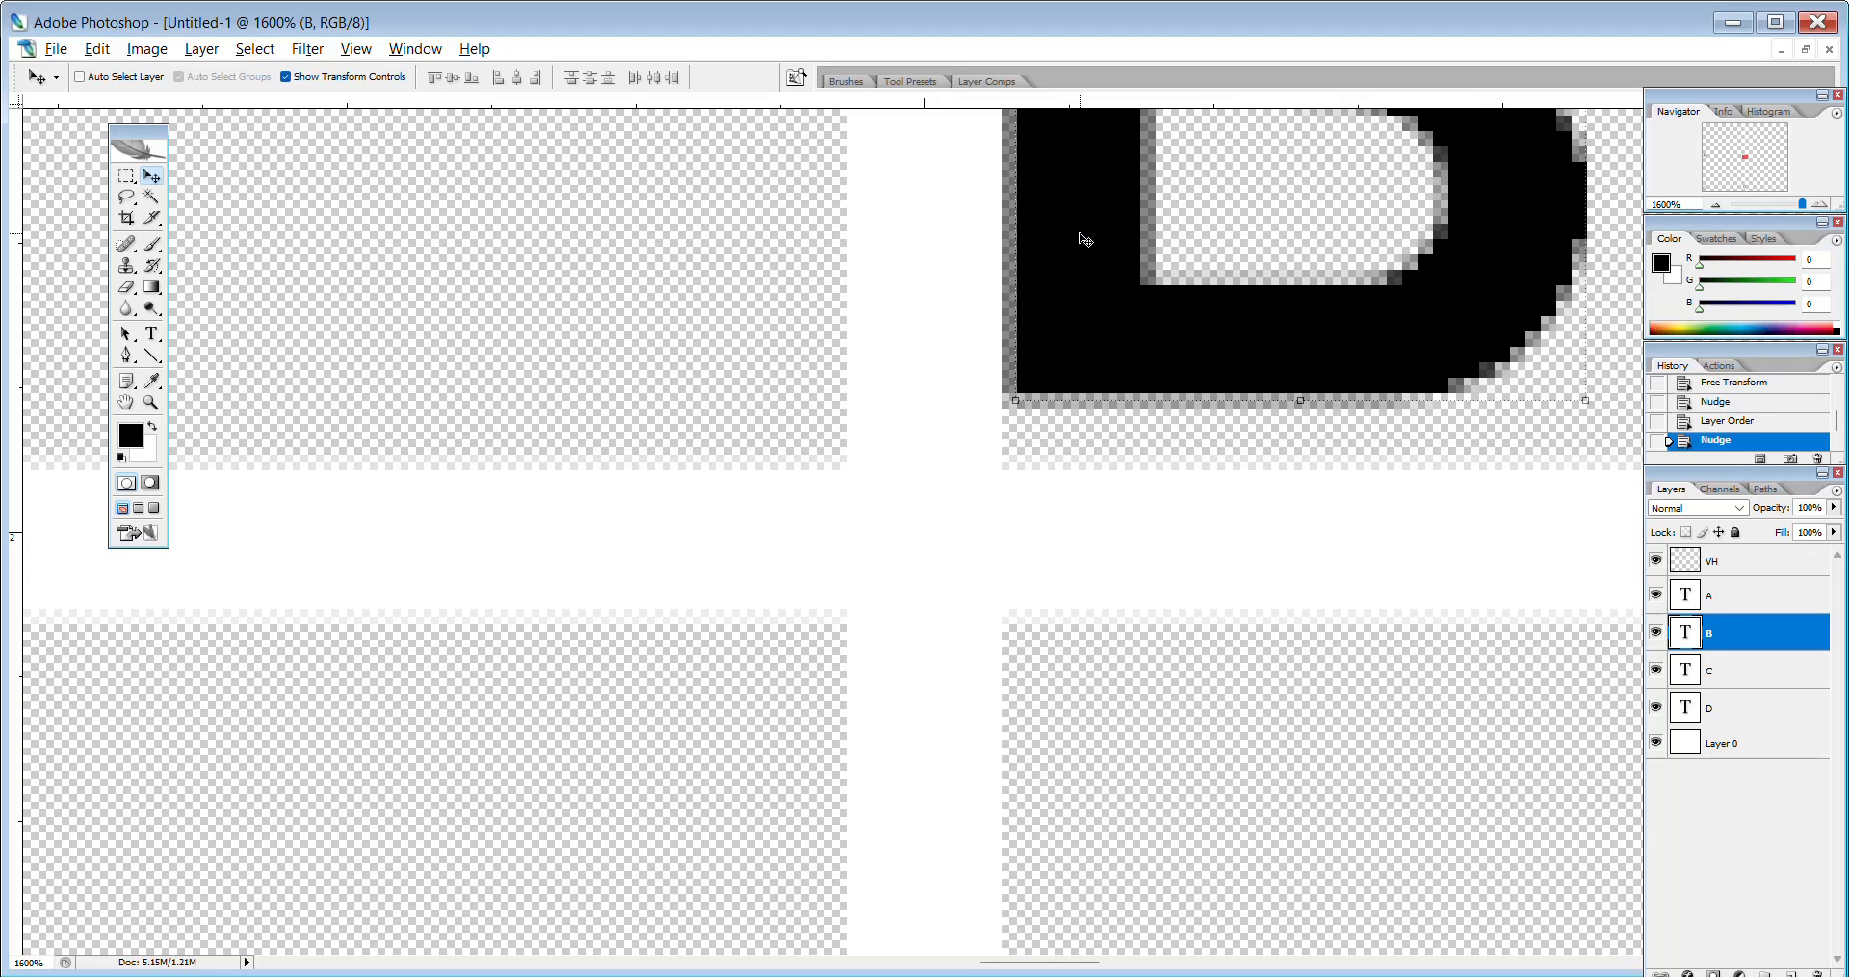
{"action": "key", "text": "Right"}
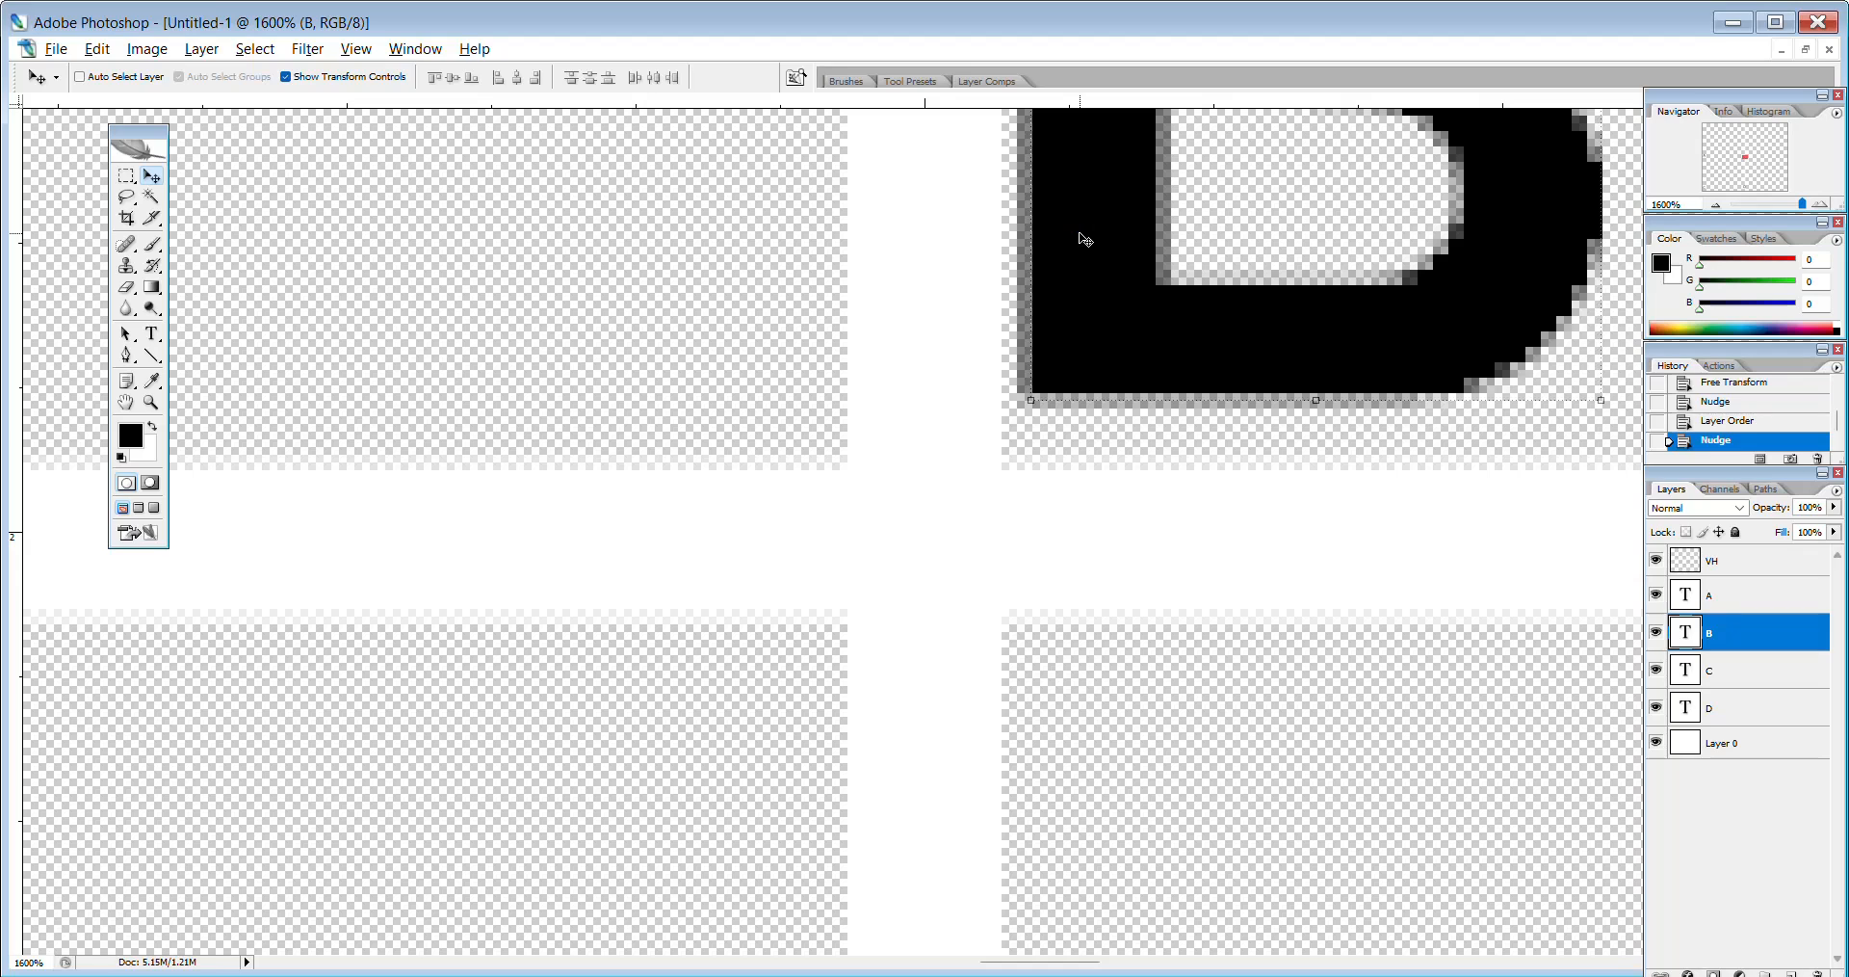
{"action": "key", "text": "Right"}
{"action": "key", "text": "Right"}
{"action": "key", "text": "Right"}
{"action": "key", "text": "Right"}
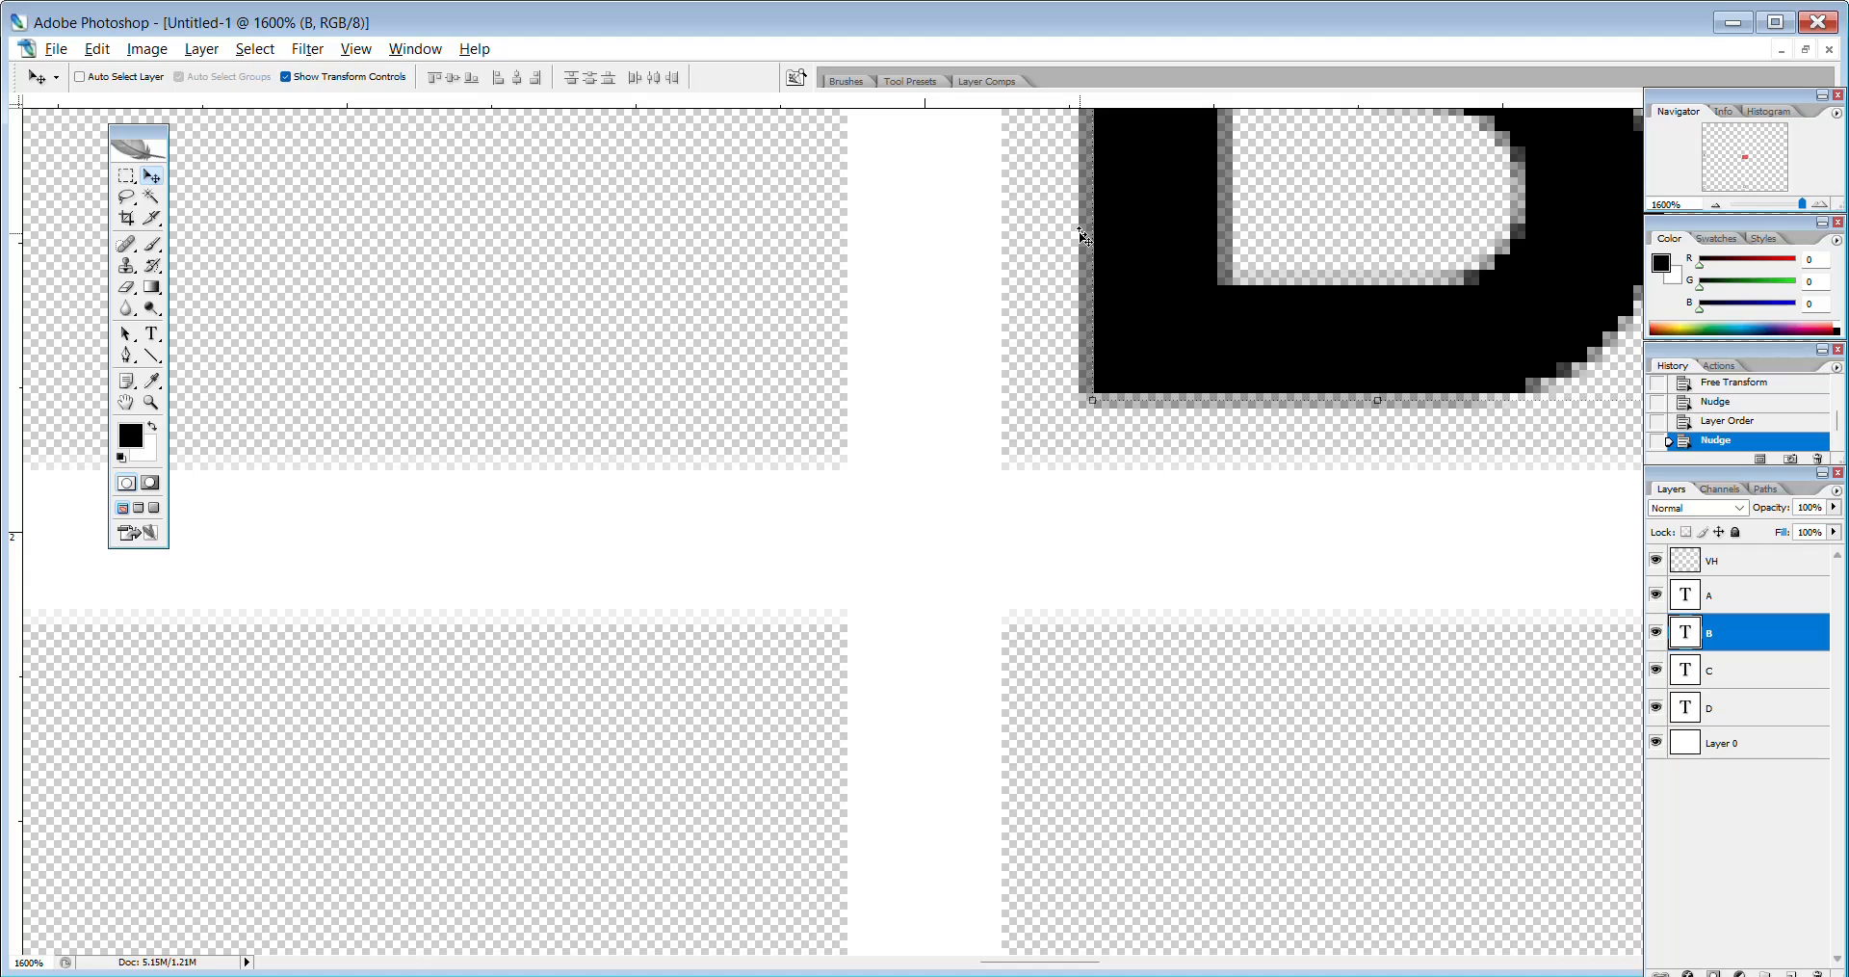
Nudge the A text layer down to the grid's horizontal line and left to the canvas's edge.
{"action": "left_click", "coordinate": [1736, 603]}
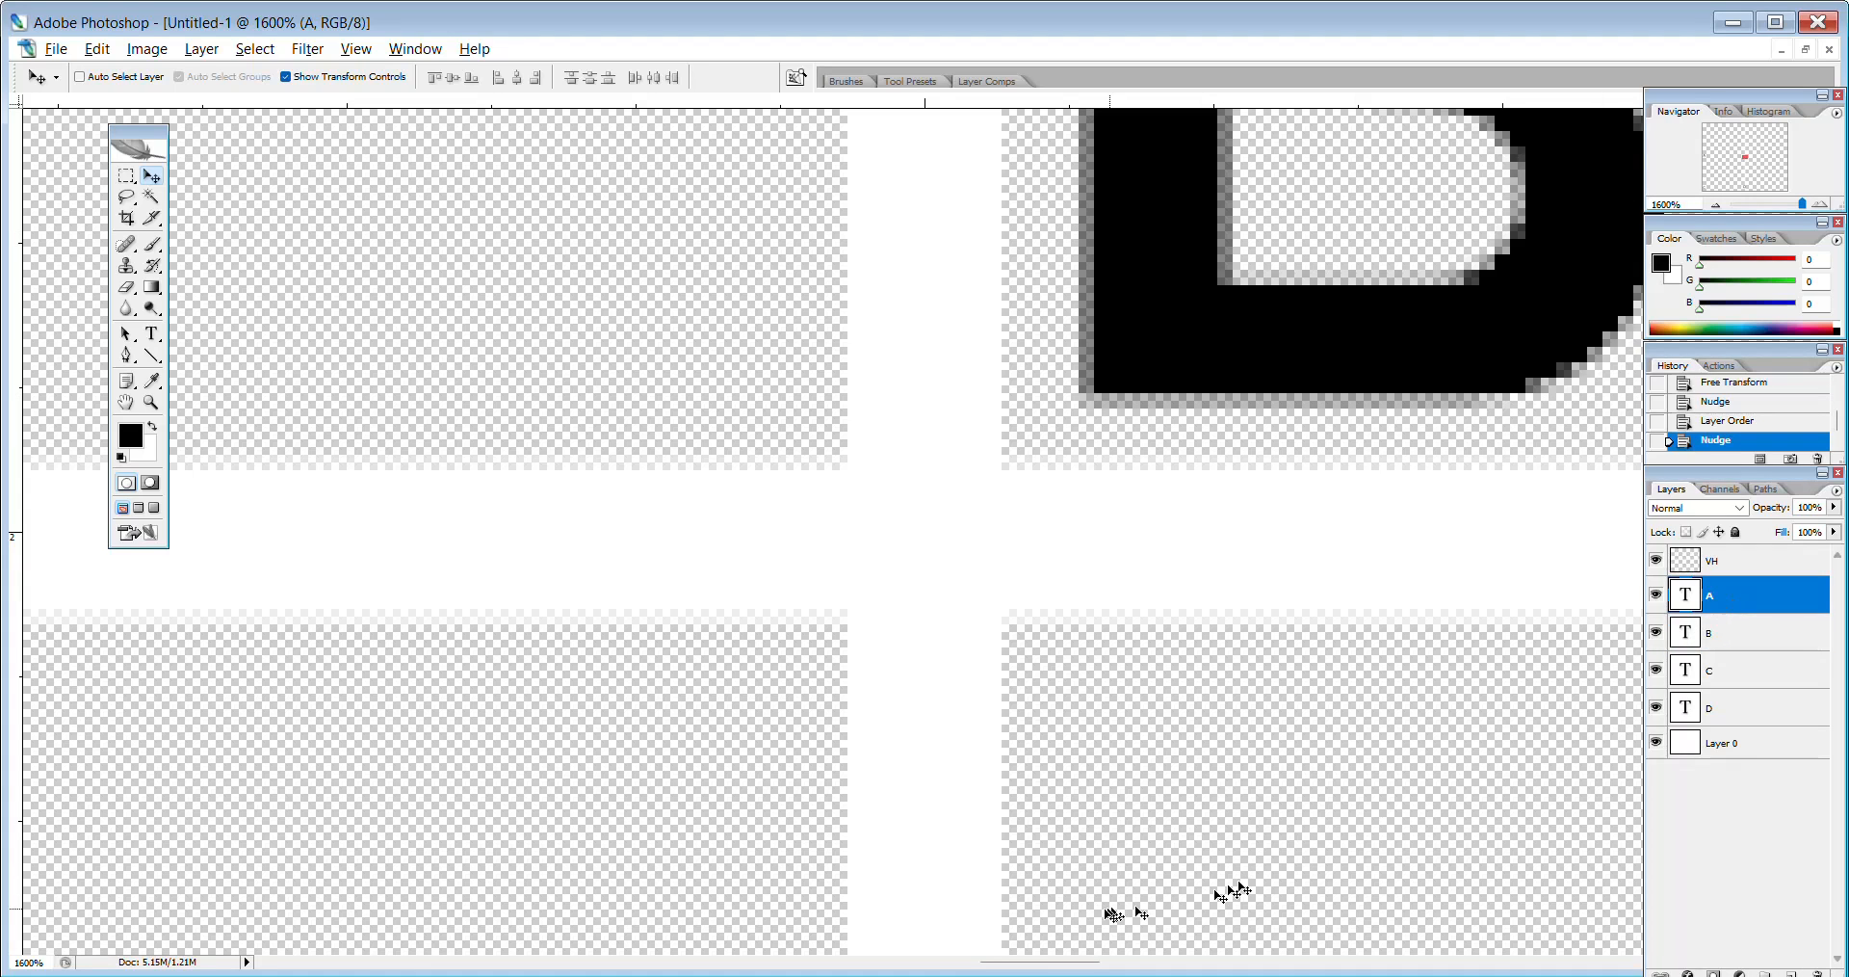
{"action": "left_click_drag", "start_coordinate": [1040, 961], "coordinate": [301, 971]}
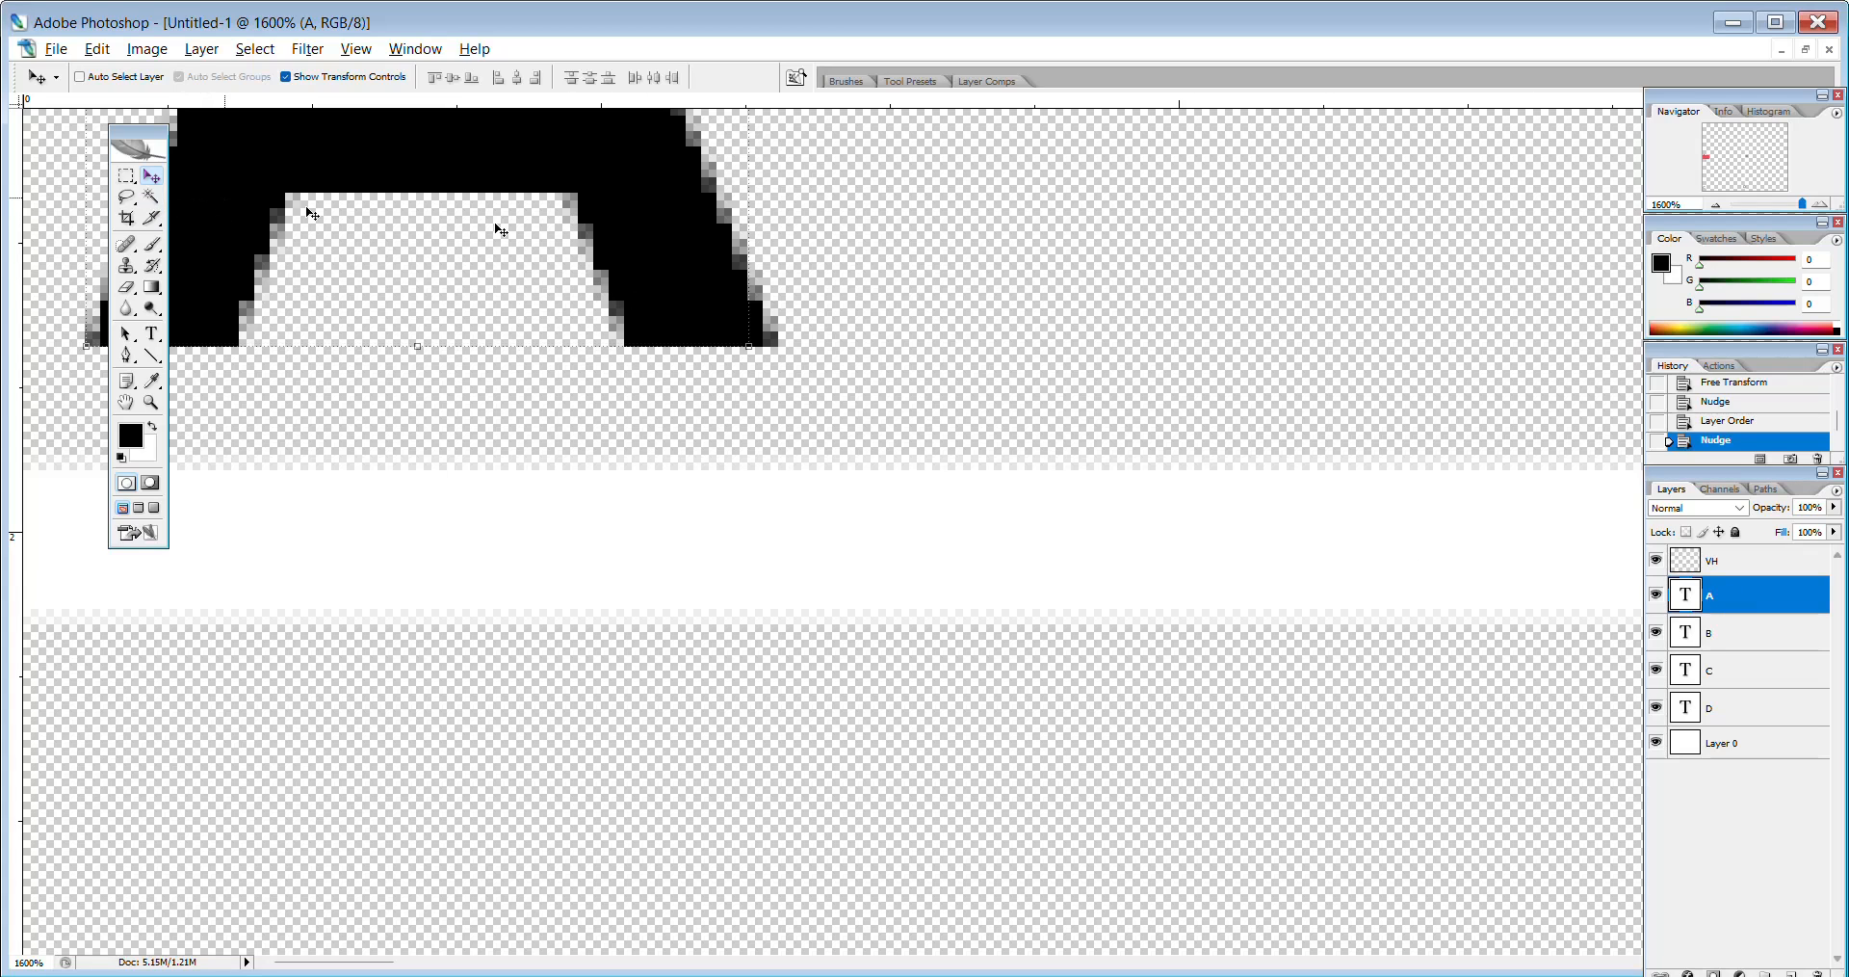
{"action": "key", "text": "Down"}
{"action": "key", "text": "Down"}
{"action": "key", "text": "Down"}
{"action": "key", "text": "Down"}
{"action": "key", "text": "Down"}
{"action": "key", "text": "Down"}
{"action": "key", "text": "Down"}
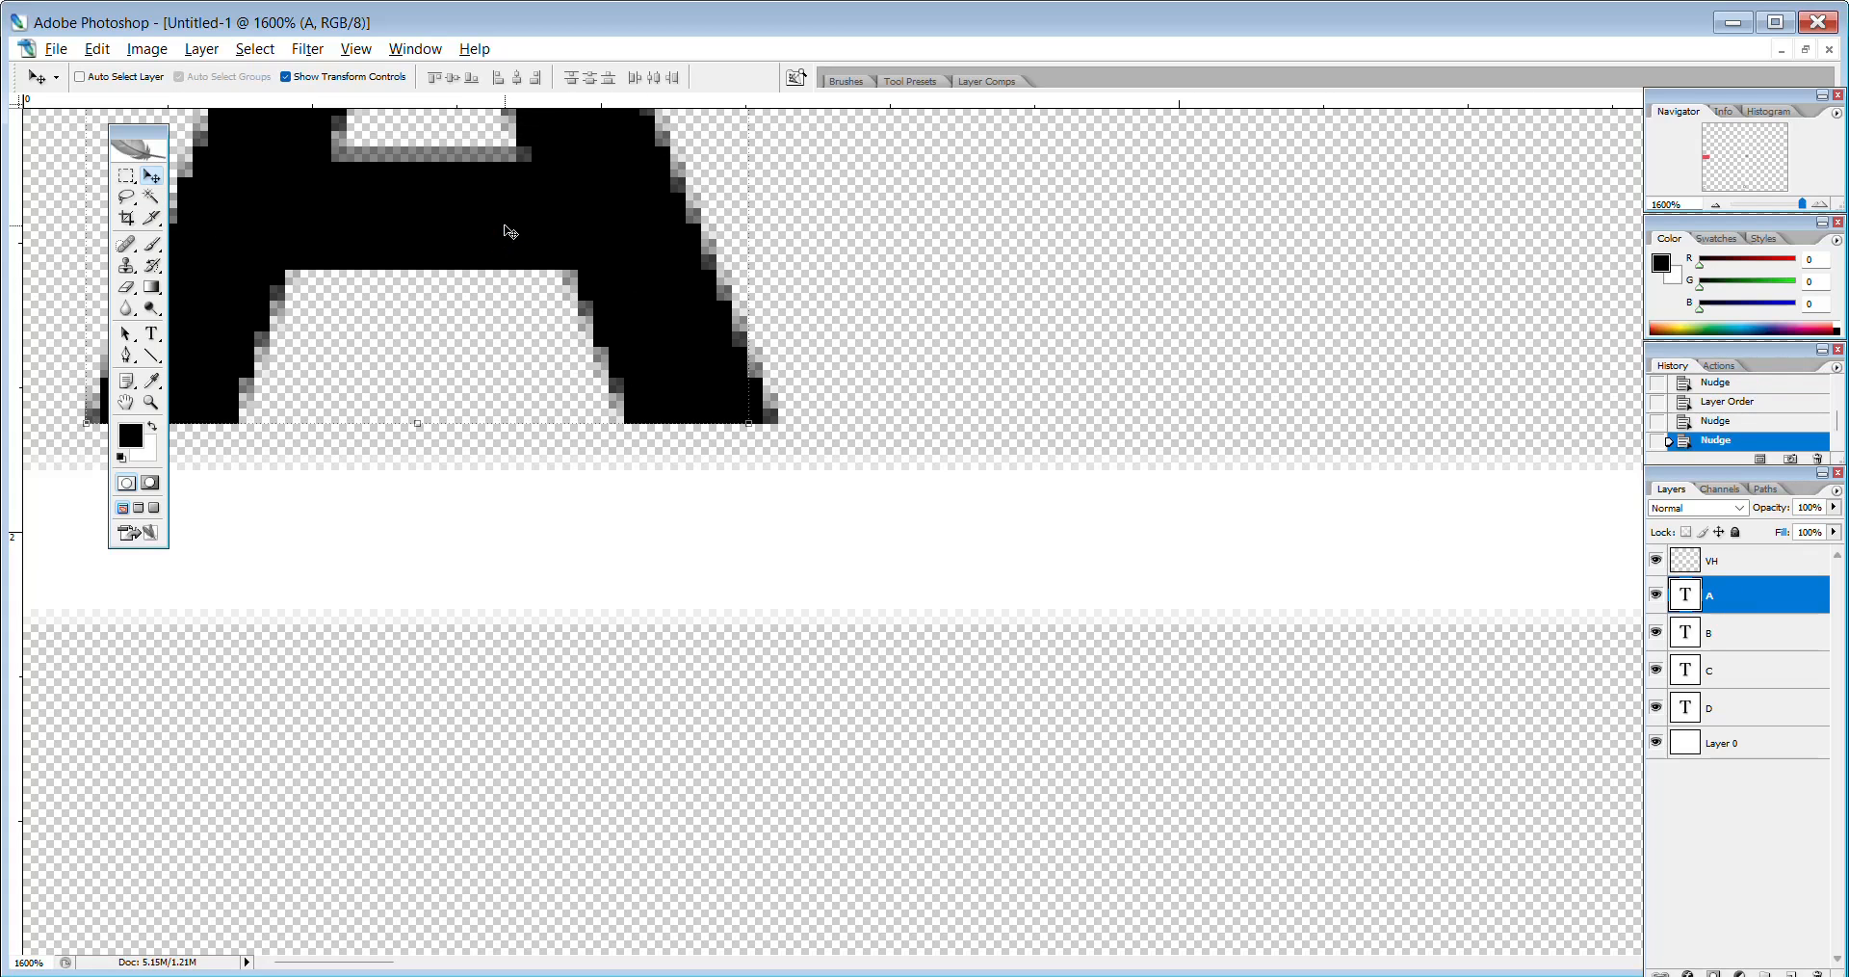
{"action": "key", "text": "Down"}
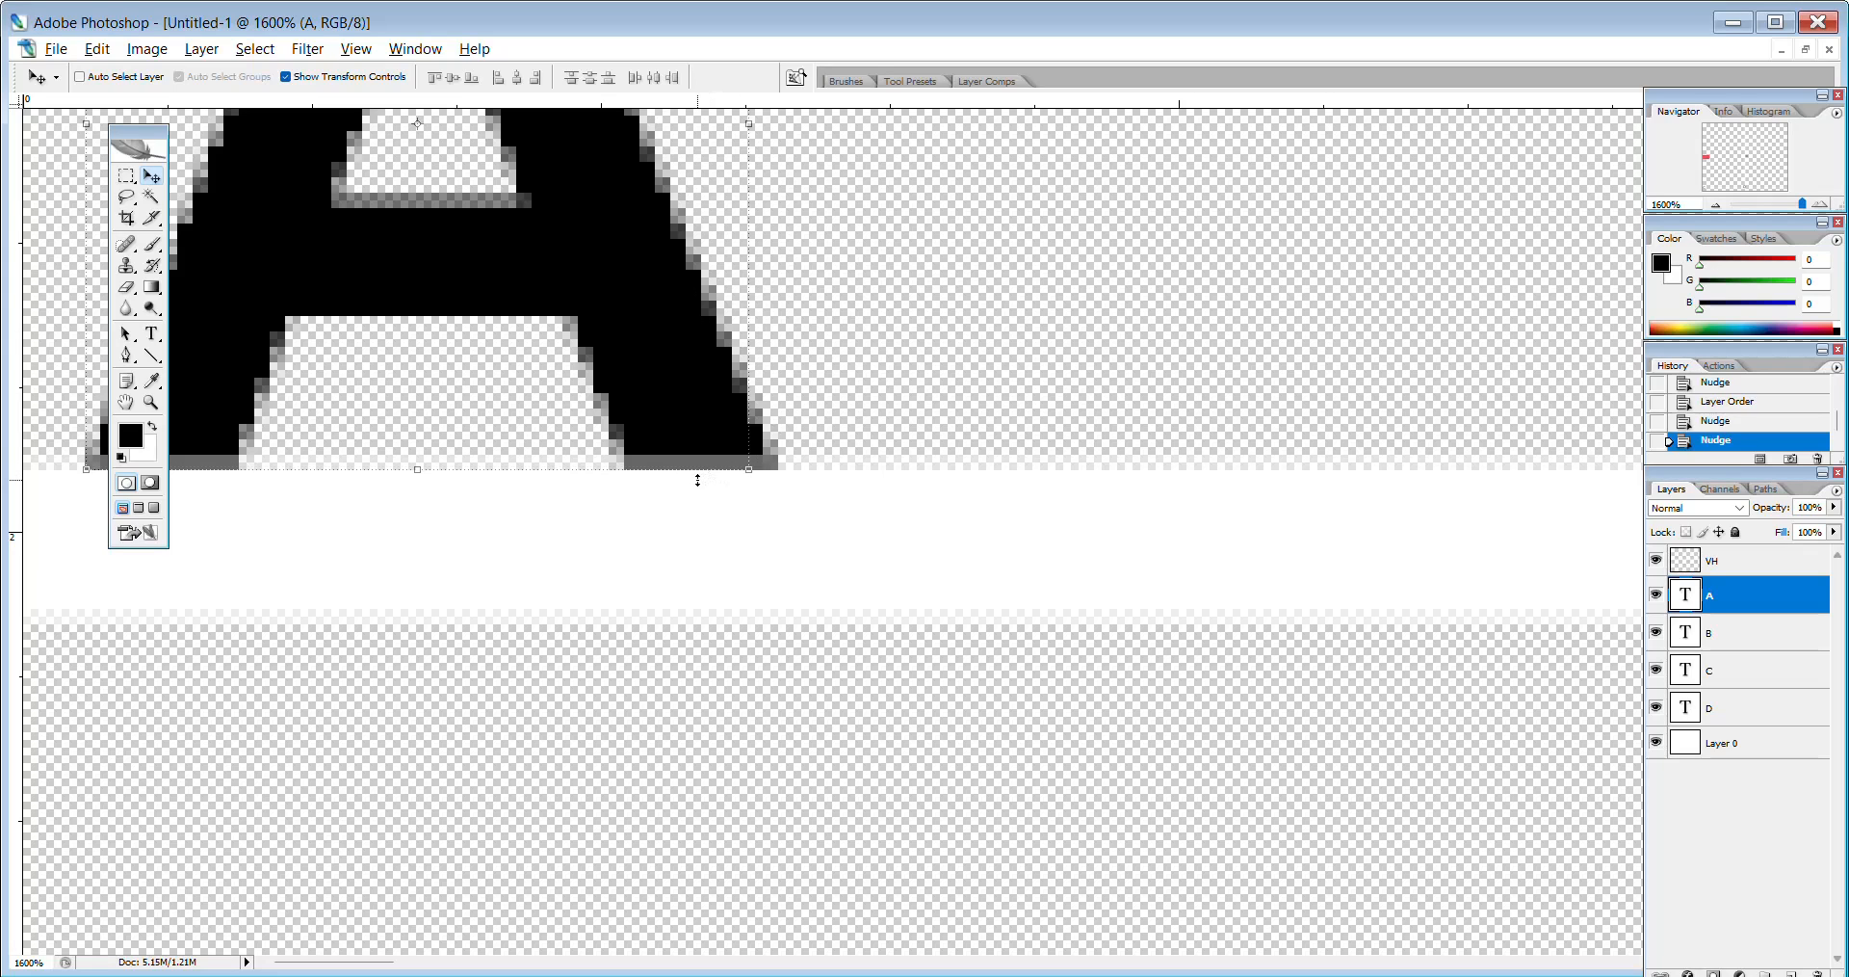
{"action": "key", "text": "Left"}
{"action": "key", "text": "Left"}
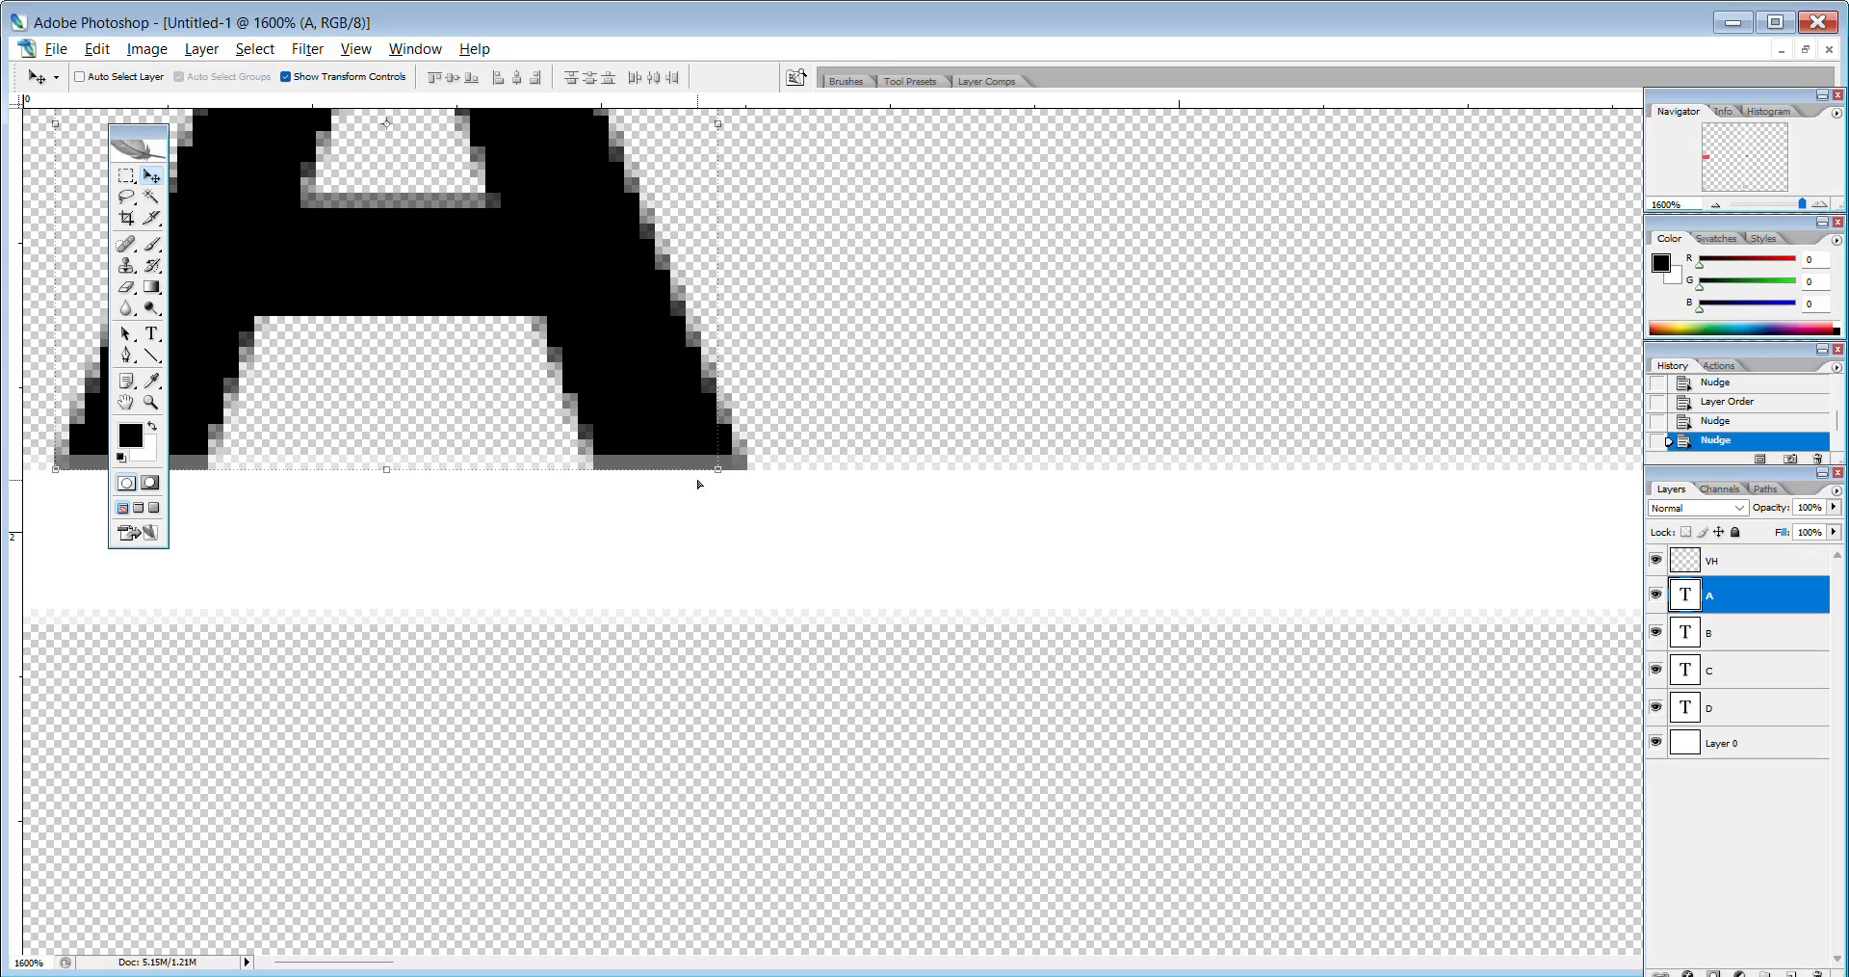
{"action": "key", "text": "Left"}
{"action": "key", "text": "Left"}
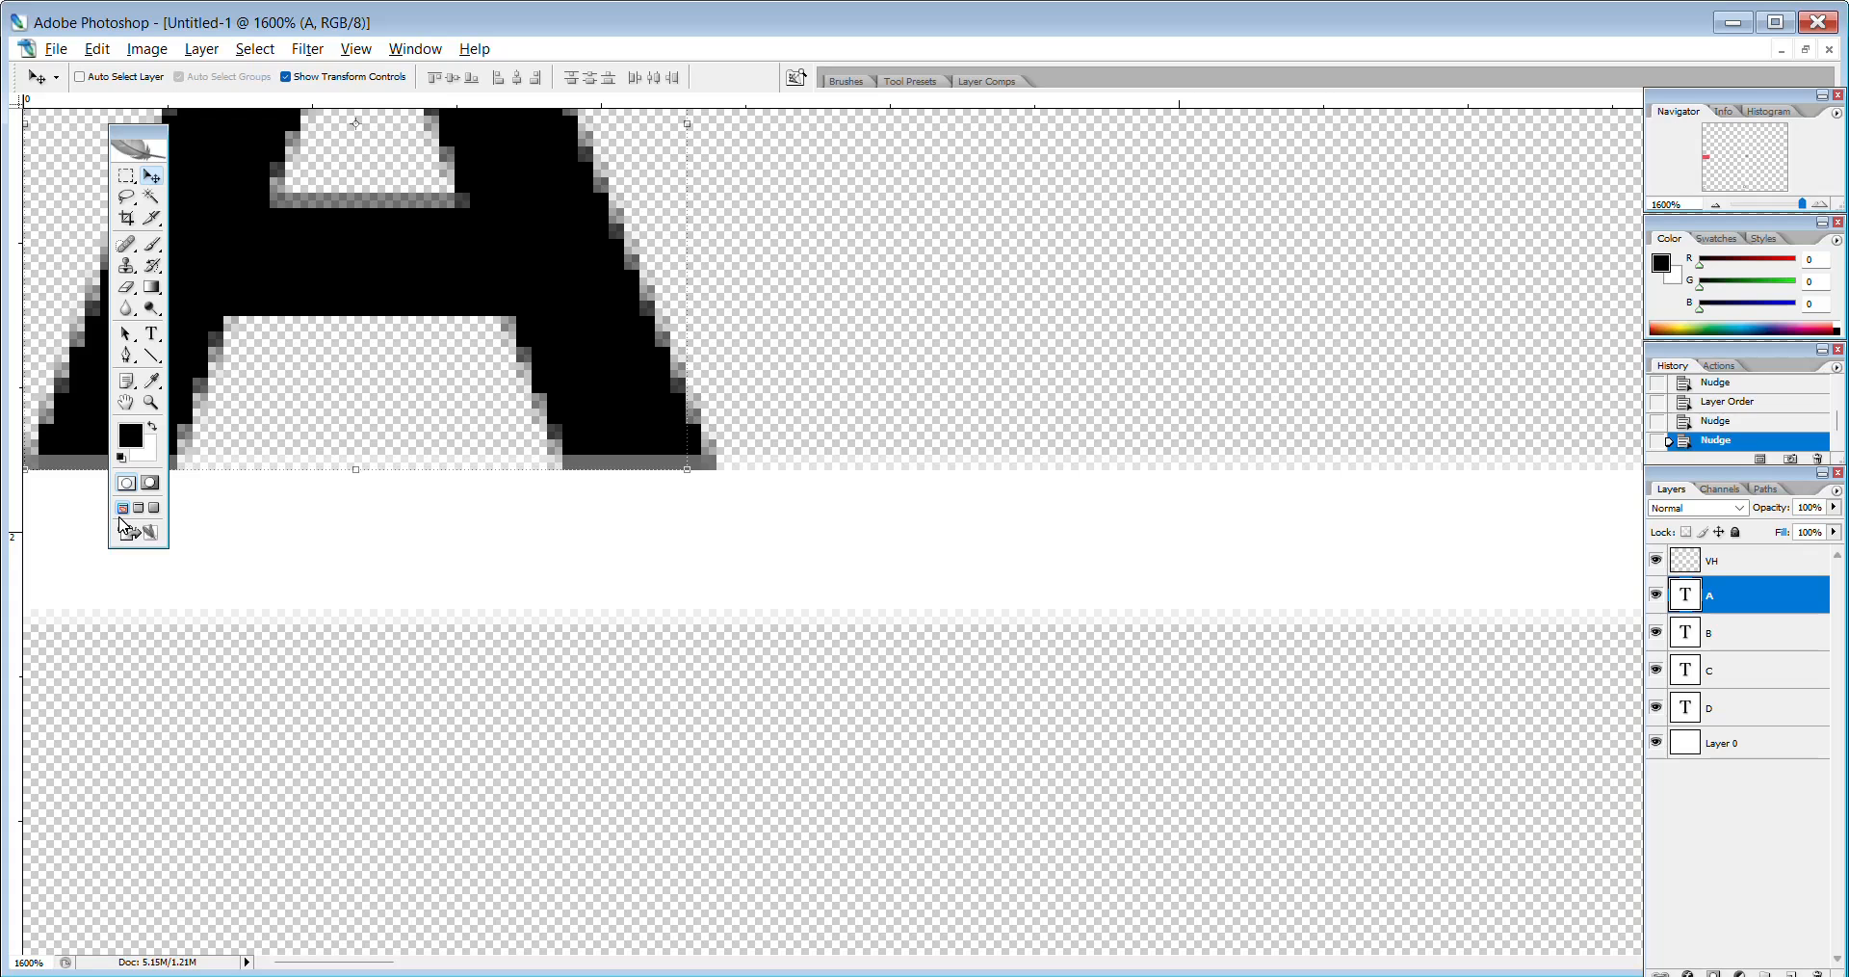
Offset the letter A by 5 pixels up from the grid line and 5 pixels right from the canvas's edge.
{"action": "key", "text": "Up"}
{"action": "key", "text": "Up"}
{"action": "key", "text": "Up"}
{"action": "key", "text": "Up"}
{"action": "key", "text": "Up"}
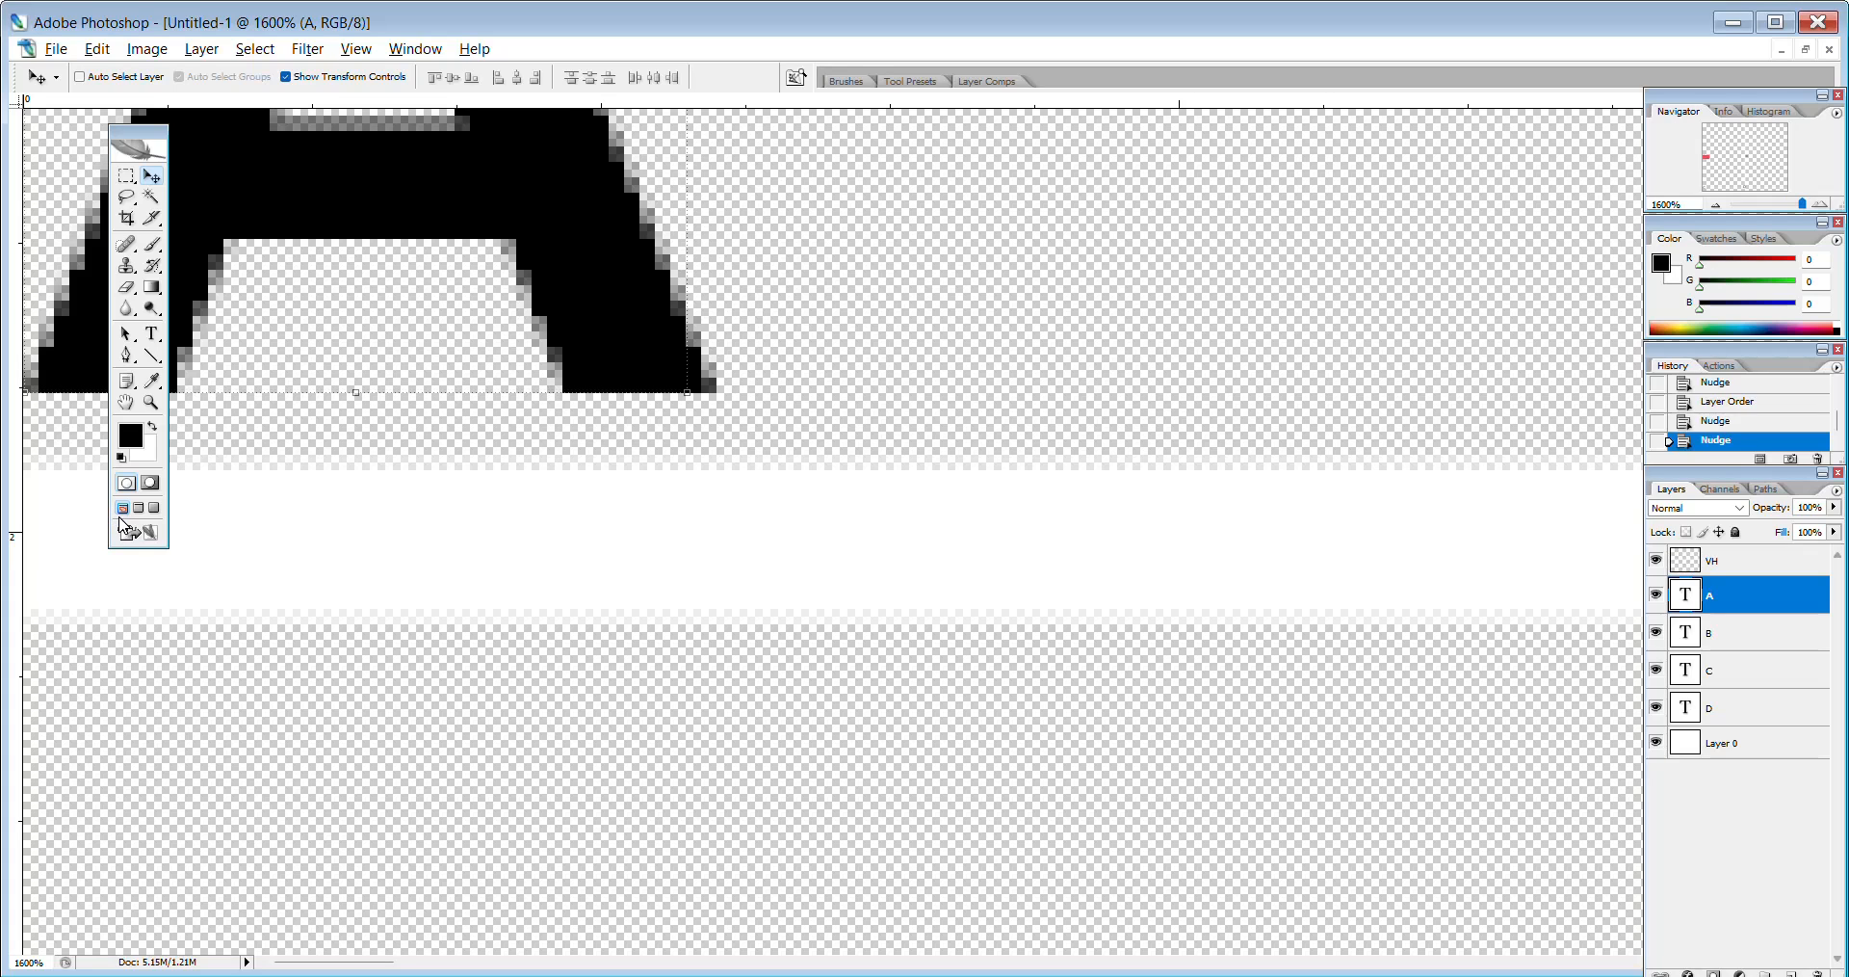
{"action": "key", "text": "Right"}
{"action": "key", "text": "Right"}
{"action": "key", "text": "Right"}
{"action": "key", "text": "Right"}
{"action": "key", "text": "Right"}
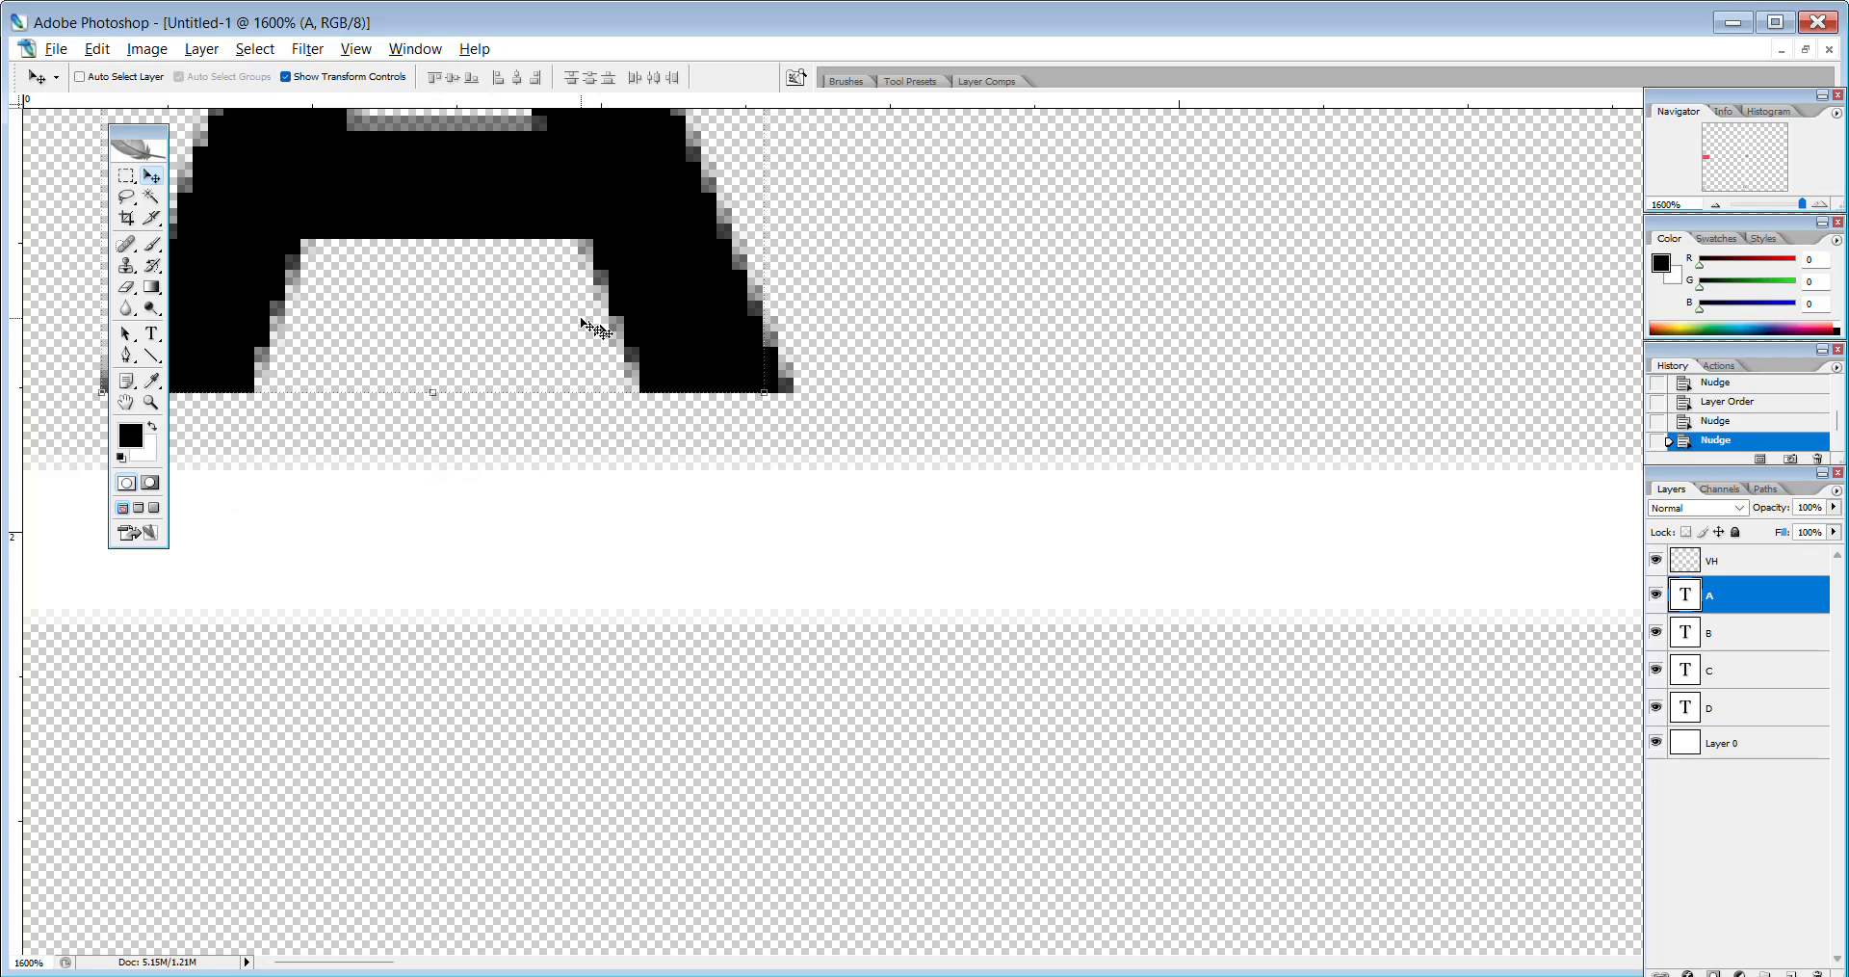
Nudge the C text layer down and left until it sits flush in the canvas's bottom-left corner.
{"action": "left_click", "coordinate": [1752, 674]}
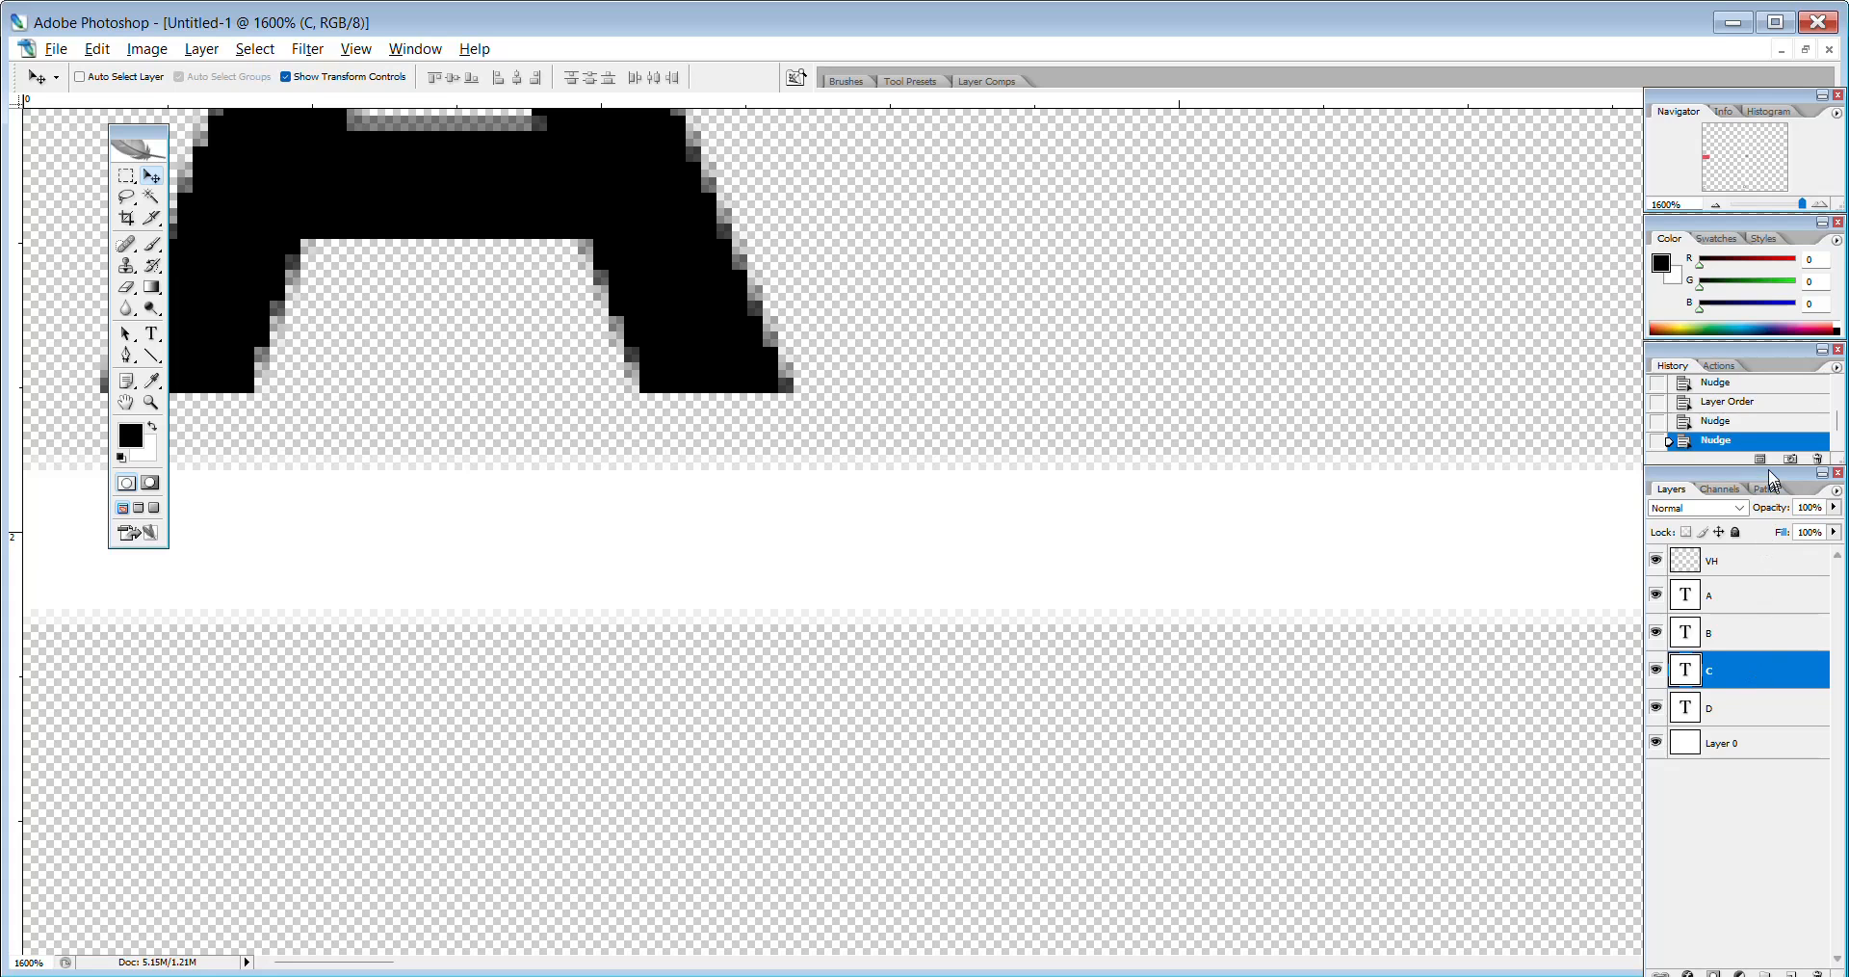
{"action": "left_click_drag", "start_coordinate": [1766, 477], "coordinate": [1700, 482]}
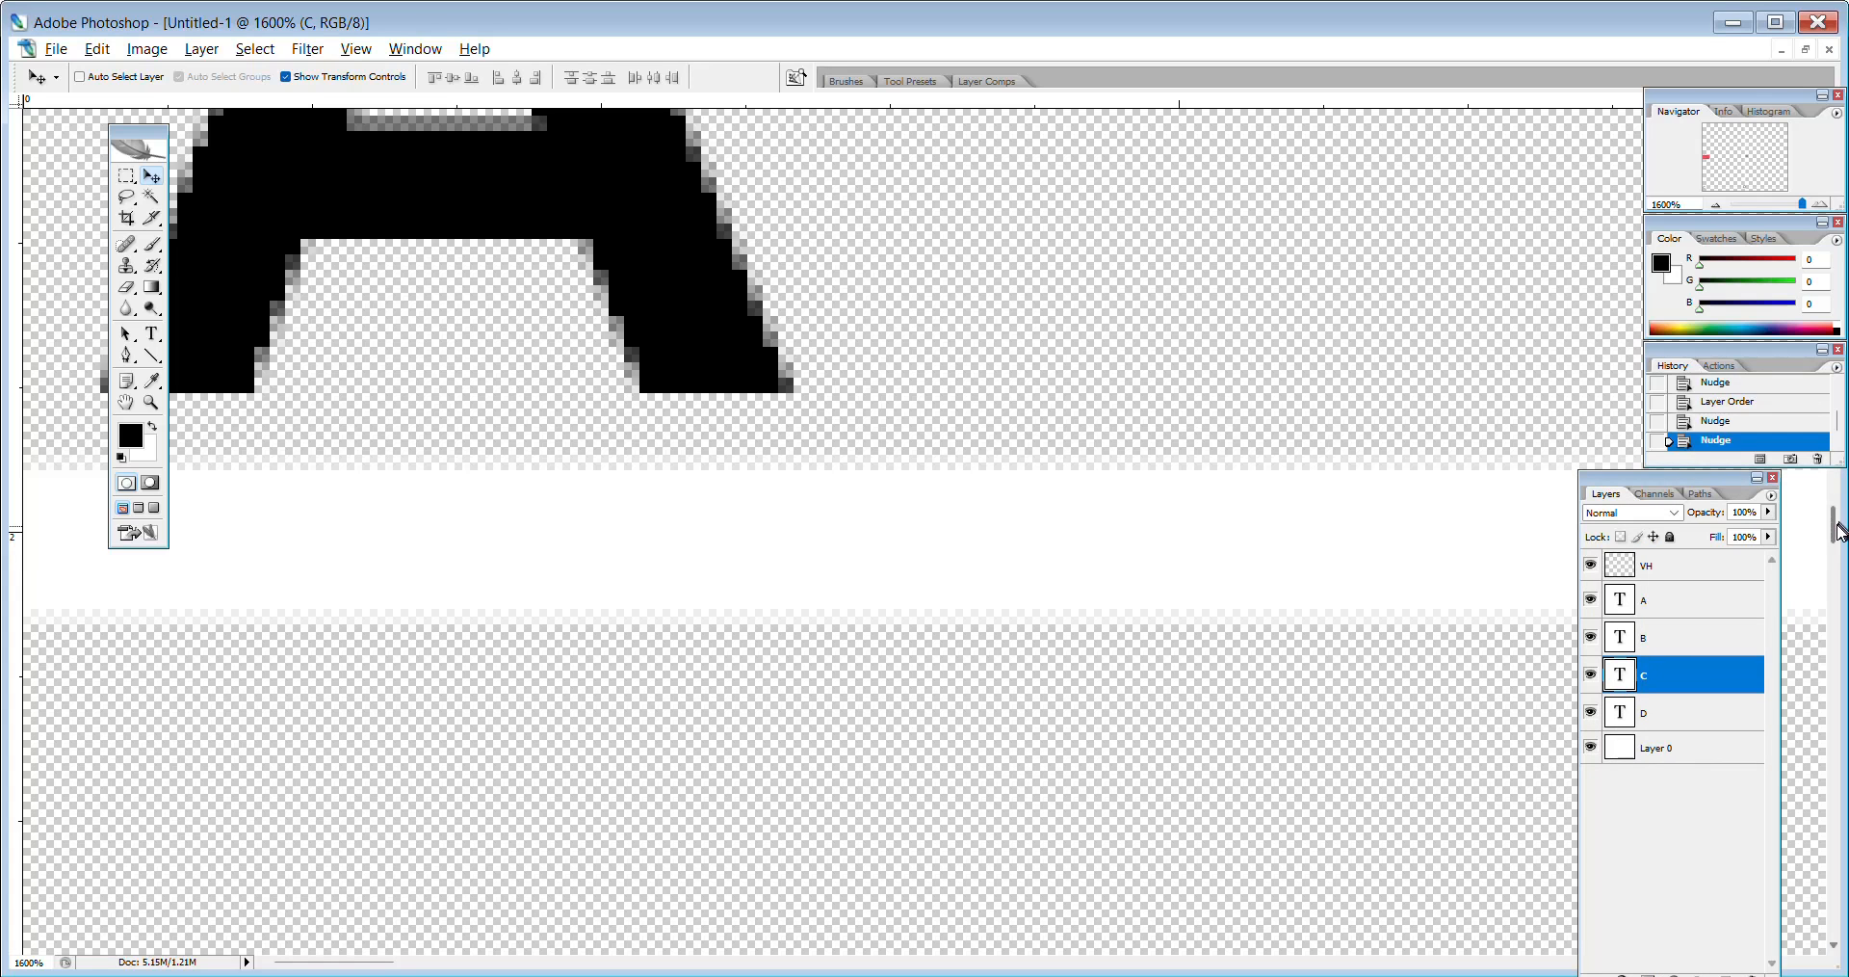
{"action": "left_click_drag", "start_coordinate": [1838, 532], "coordinate": [1820, 925]}
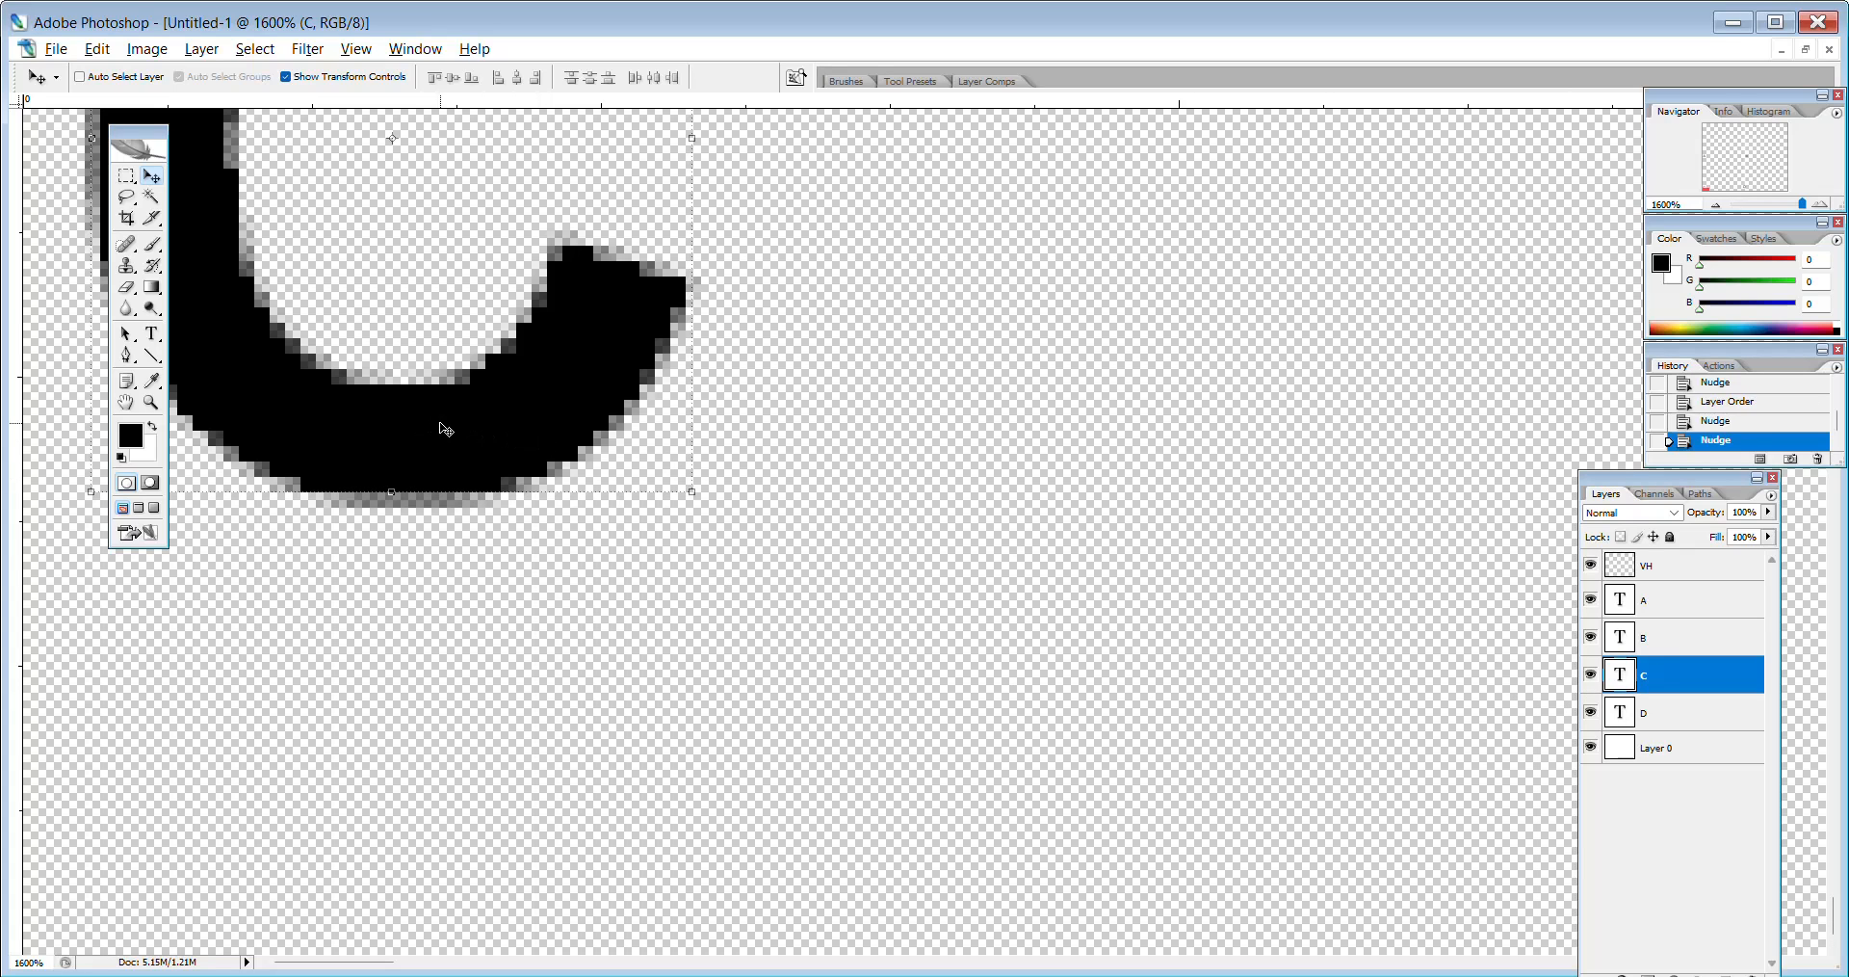
{"action": "key", "text": "Down"}
{"action": "key", "text": "Down"}
{"action": "key", "text": "Down"}
{"action": "key", "text": "Down"}
{"action": "key", "text": "Down"}
{"action": "key", "text": "Down"}
{"action": "key", "text": "Down"}
{"action": "key", "text": "Down"}
{"action": "key", "text": "Down"}
{"action": "key", "text": "Down"}
{"action": "key", "text": "Down"}
{"action": "key", "text": "Down"}
{"action": "key", "text": "Down"}
{"action": "key", "text": "Down"}
{"action": "key", "text": "Down"}
{"action": "key", "text": "Down"}
{"action": "key", "text": "Down"}
{"action": "key", "text": "Down"}
{"action": "key", "text": "Down"}
{"action": "key", "text": "Down"}
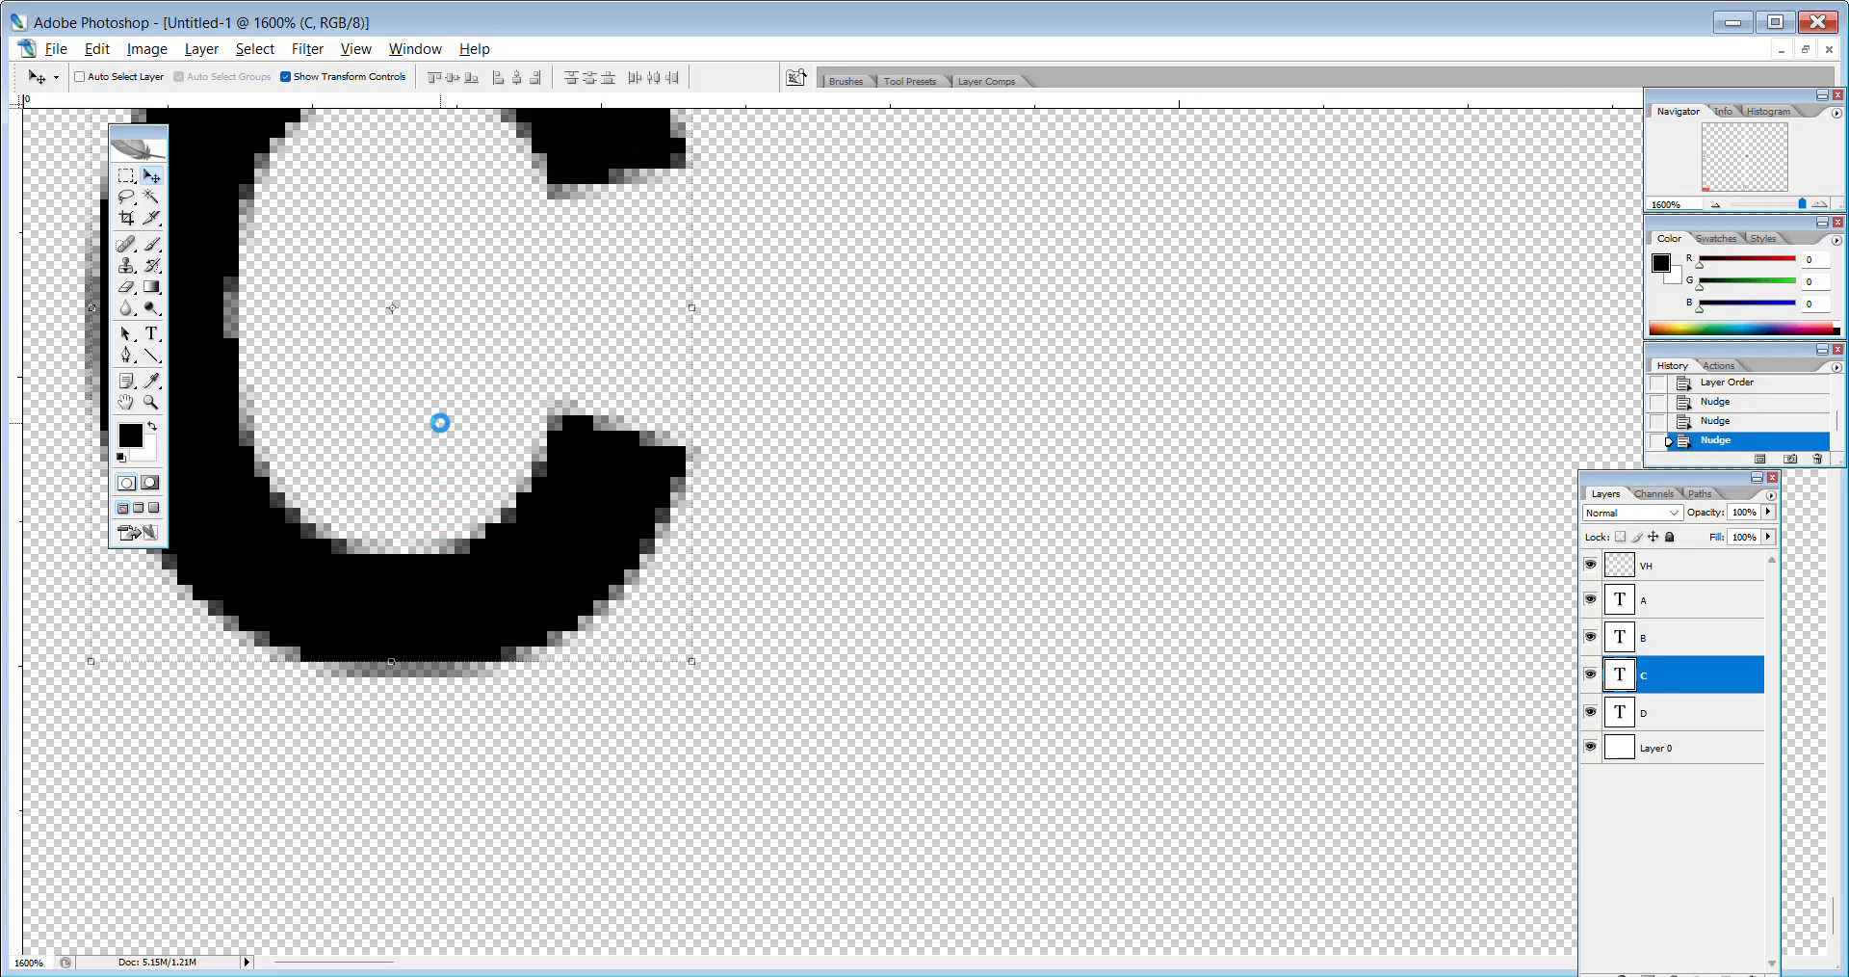
{"action": "key", "text": "Down"}
{"action": "key", "text": "Down"}
{"action": "key", "text": "Down"}
{"action": "key", "text": "Down"}
{"action": "key", "text": "Down"}
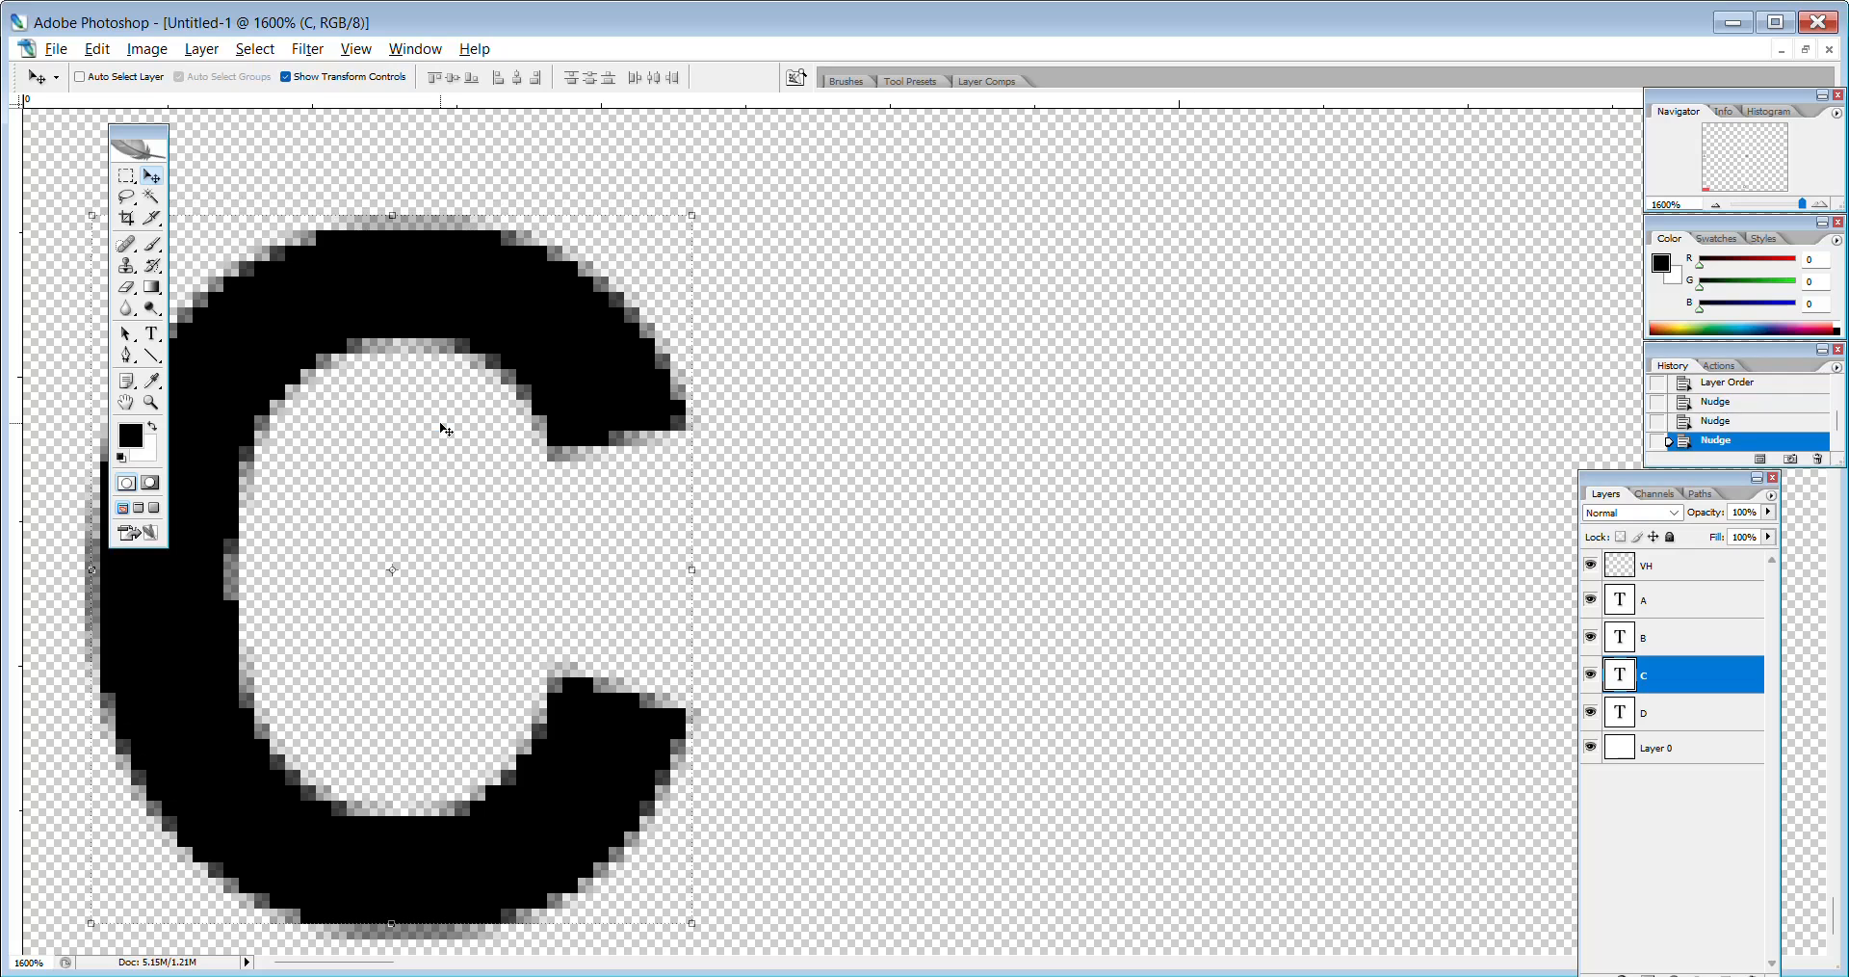
{"action": "key", "text": "Down"}
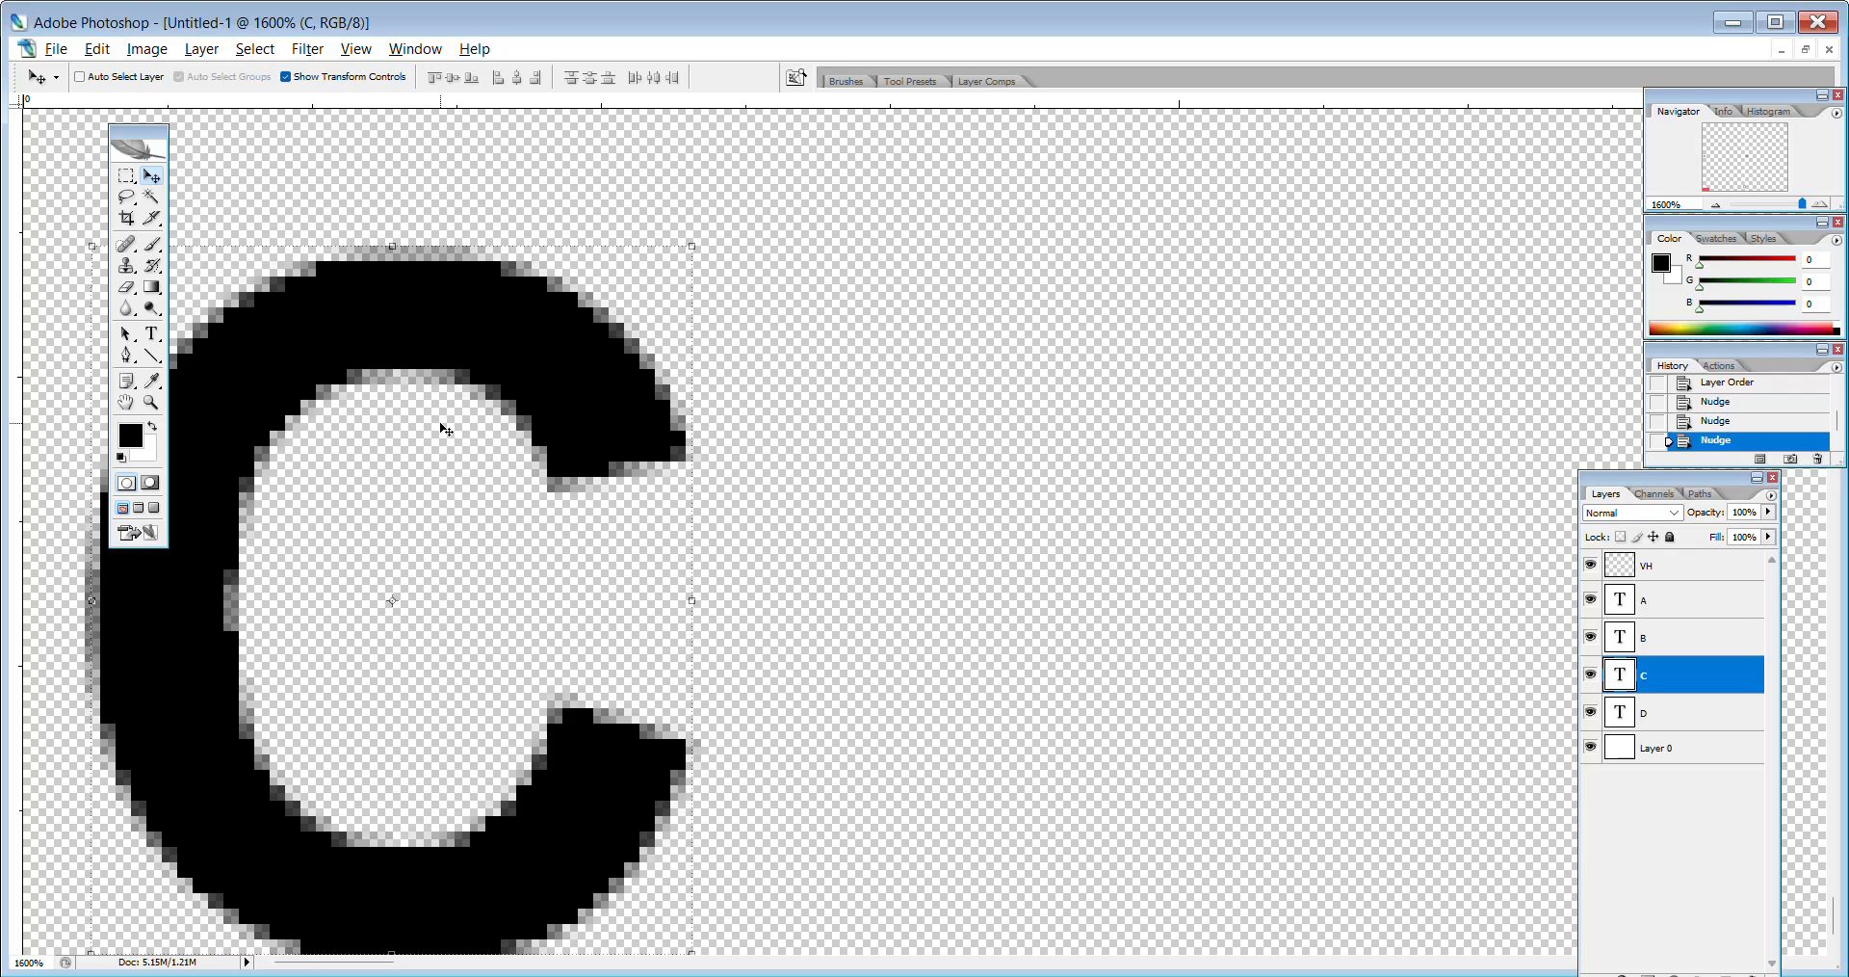
{"action": "key", "text": "Up"}
{"action": "key", "text": "Left"}
{"action": "key", "text": "Left"}
{"action": "key", "text": "Left"}
{"action": "key", "text": "Left"}
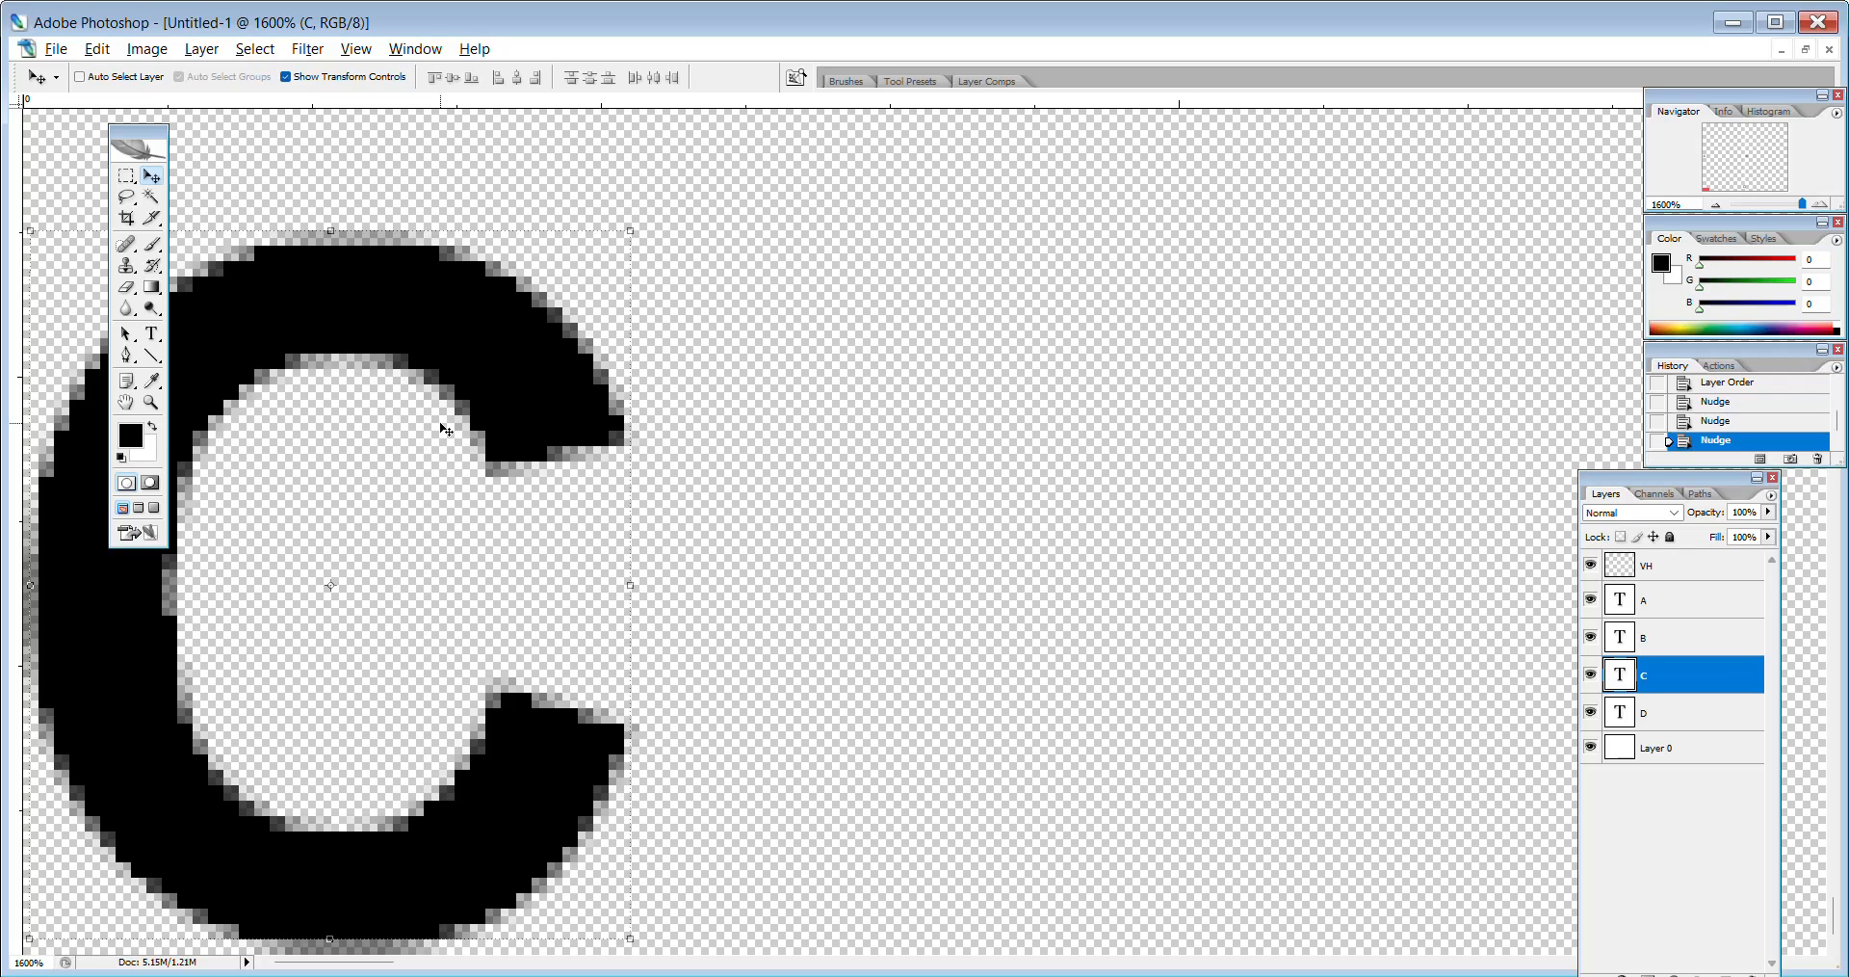
Offset the letter C from the canvas's bottom-left corner by nudging it 5 pixels up and 5 pixels right.
{"action": "key", "text": "Up"}
{"action": "key", "text": "Up"}
{"action": "key", "text": "Up"}
{"action": "key", "text": "Up"}
{"action": "key", "text": "Up"}
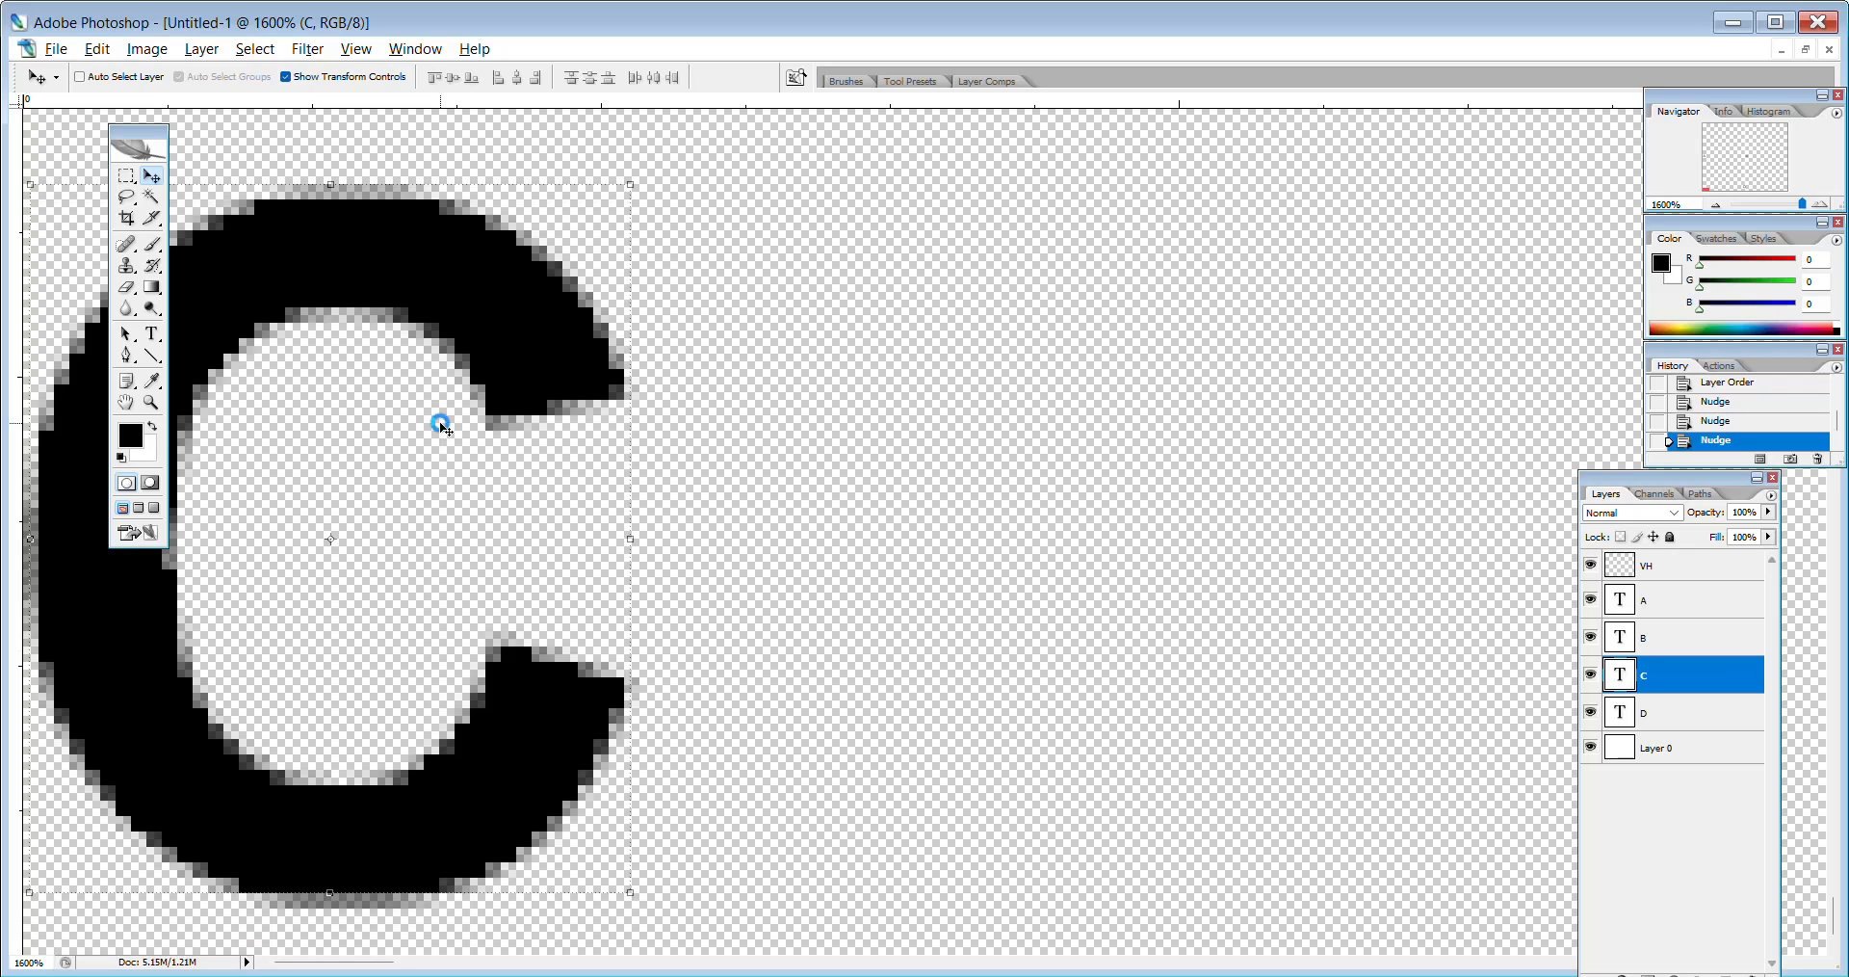
{"action": "key", "text": "Right"}
{"action": "key", "text": "Right"}
{"action": "key", "text": "Right"}
{"action": "key", "text": "Right"}
{"action": "key", "text": "Right"}
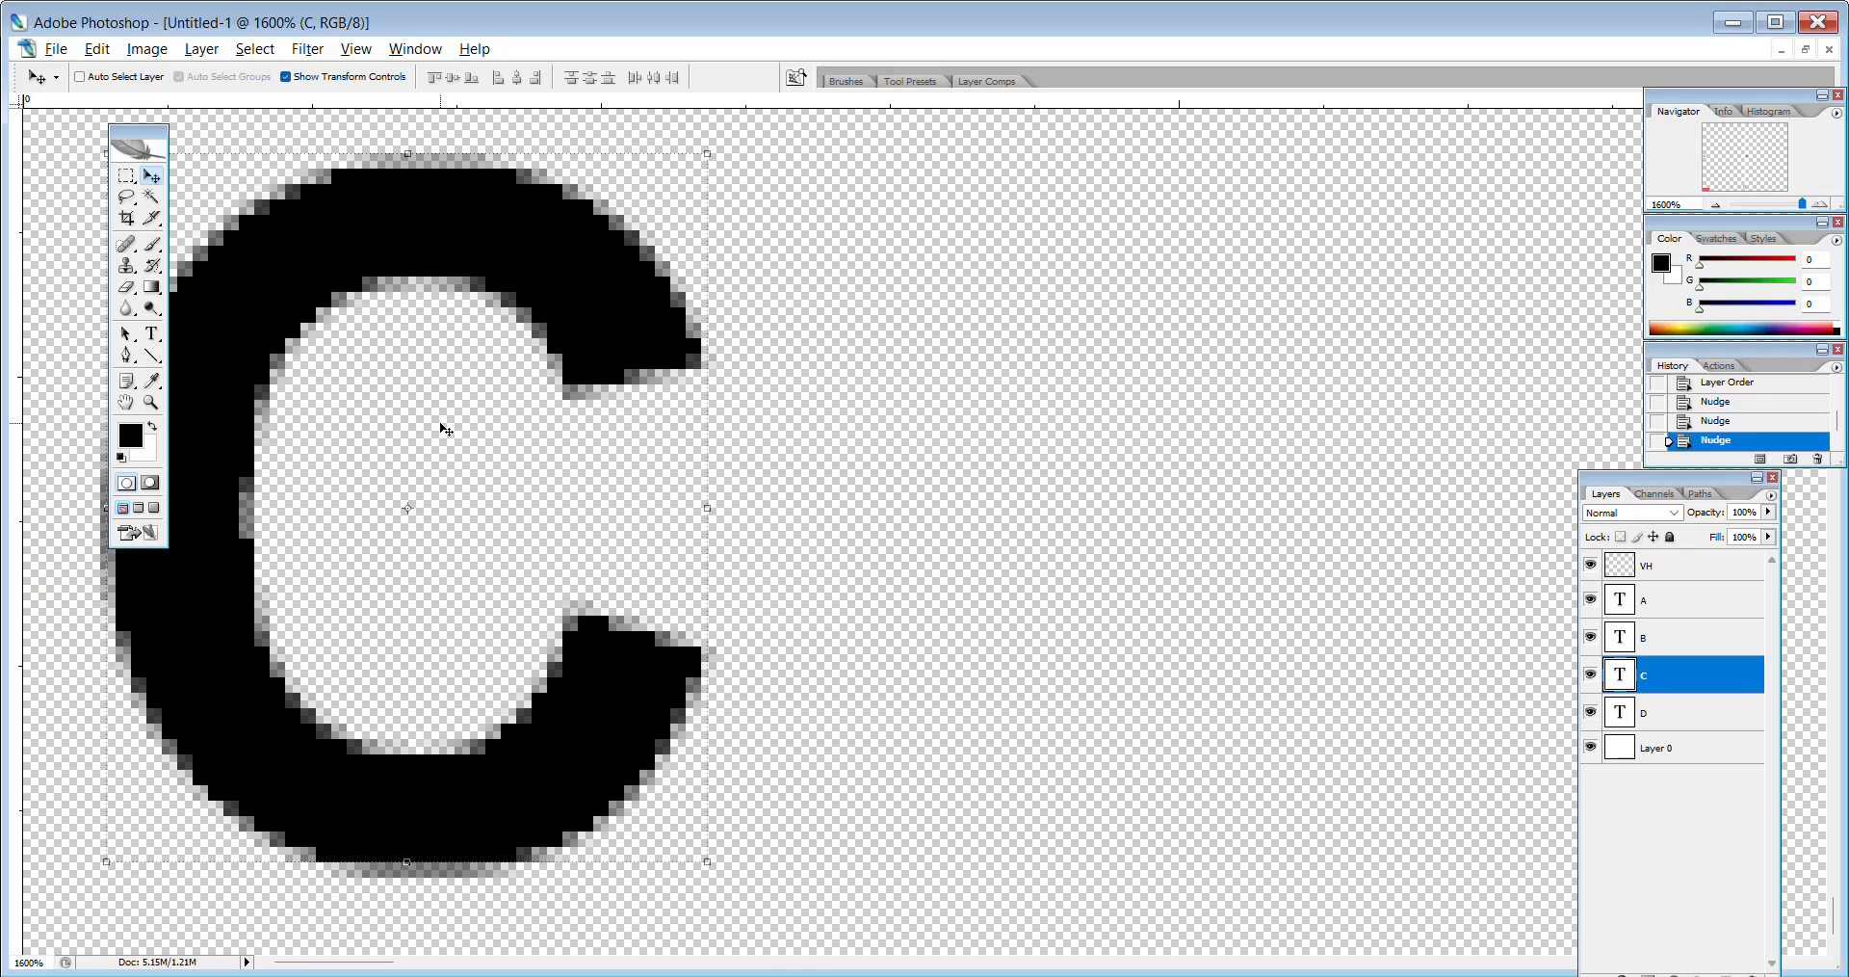
Move the D text layer flush against the vertical grid line's right side and the canvas's bottom edge.
{"action": "left_click", "coordinate": [1659, 714]}
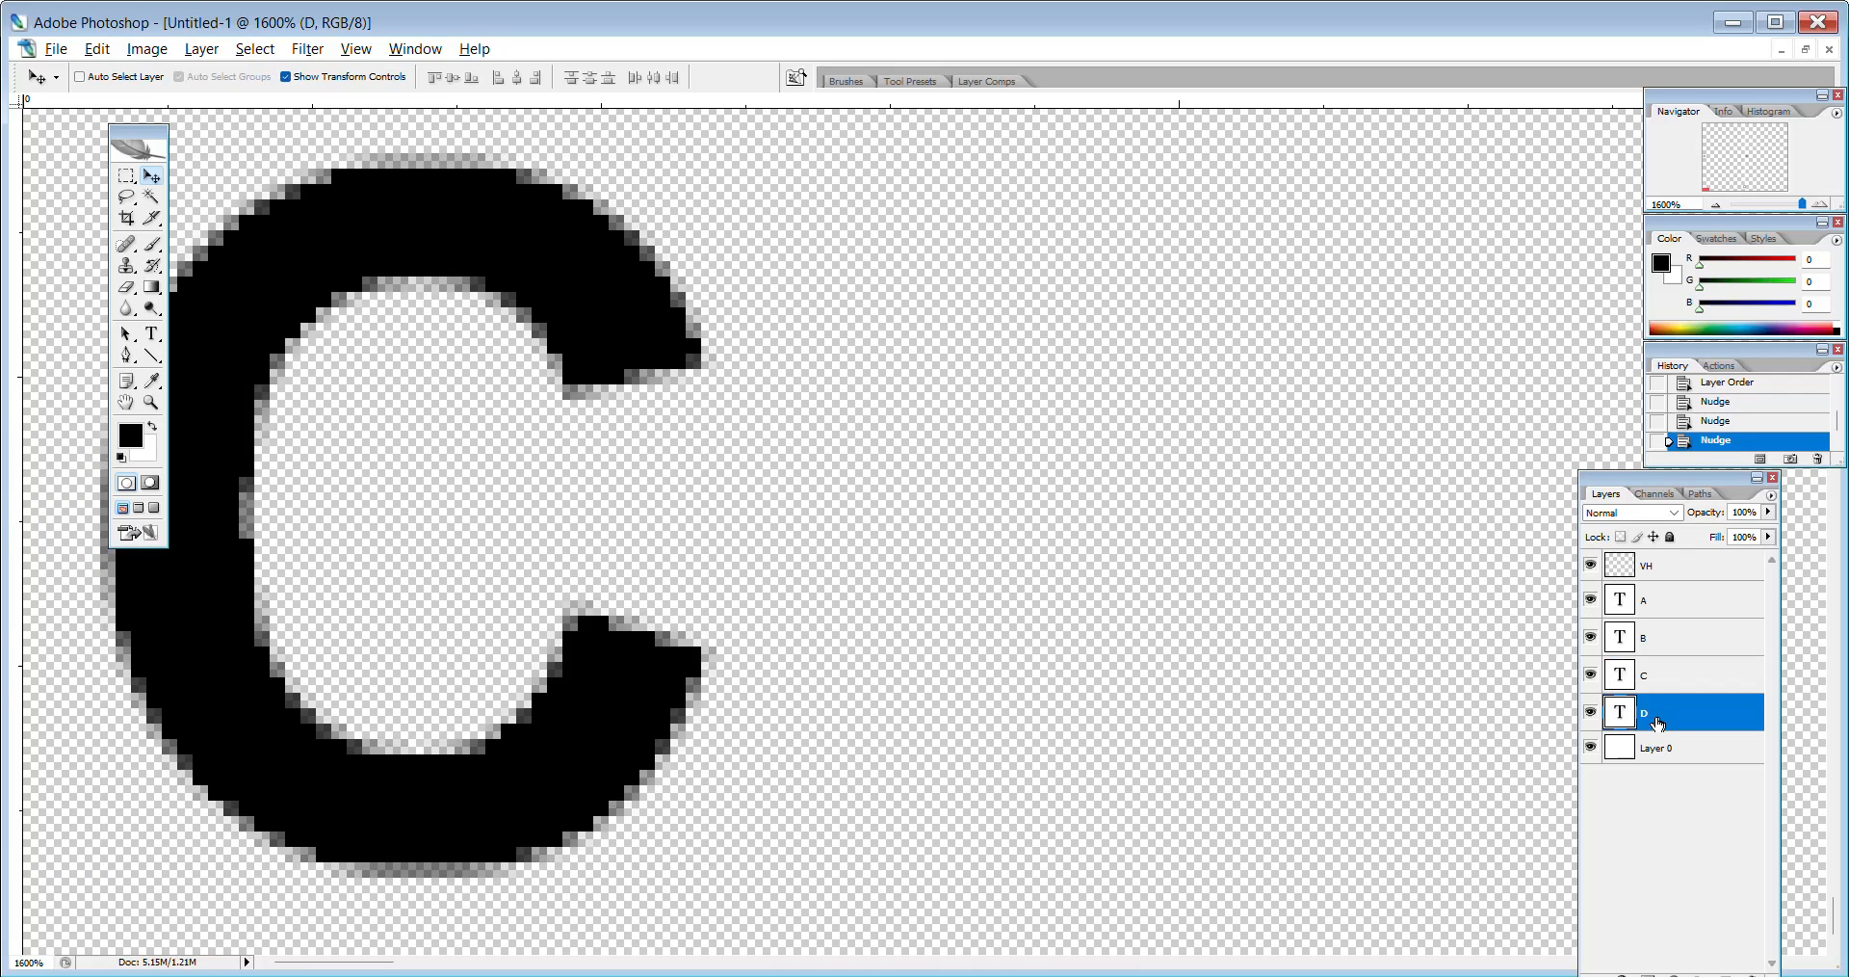
{"action": "left_click_drag", "start_coordinate": [379, 964], "coordinate": [1119, 971]}
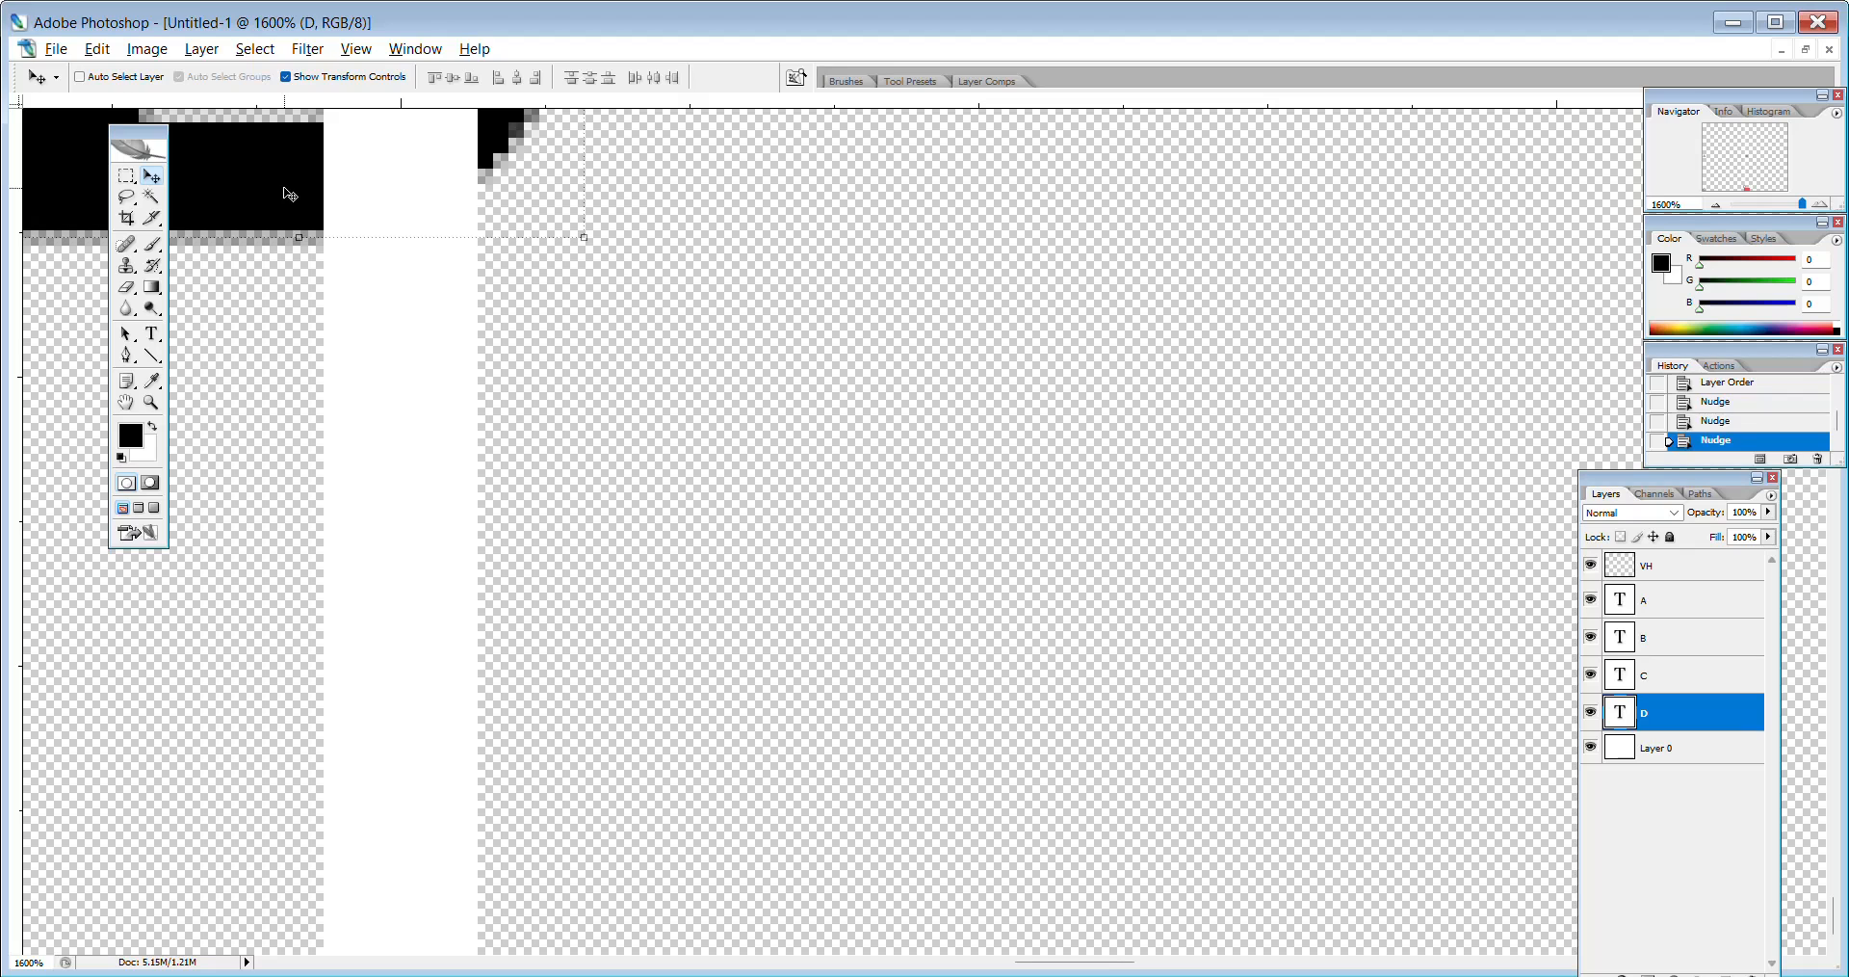
{"action": "left_click_drag", "start_coordinate": [287, 194], "coordinate": [759, 894]}
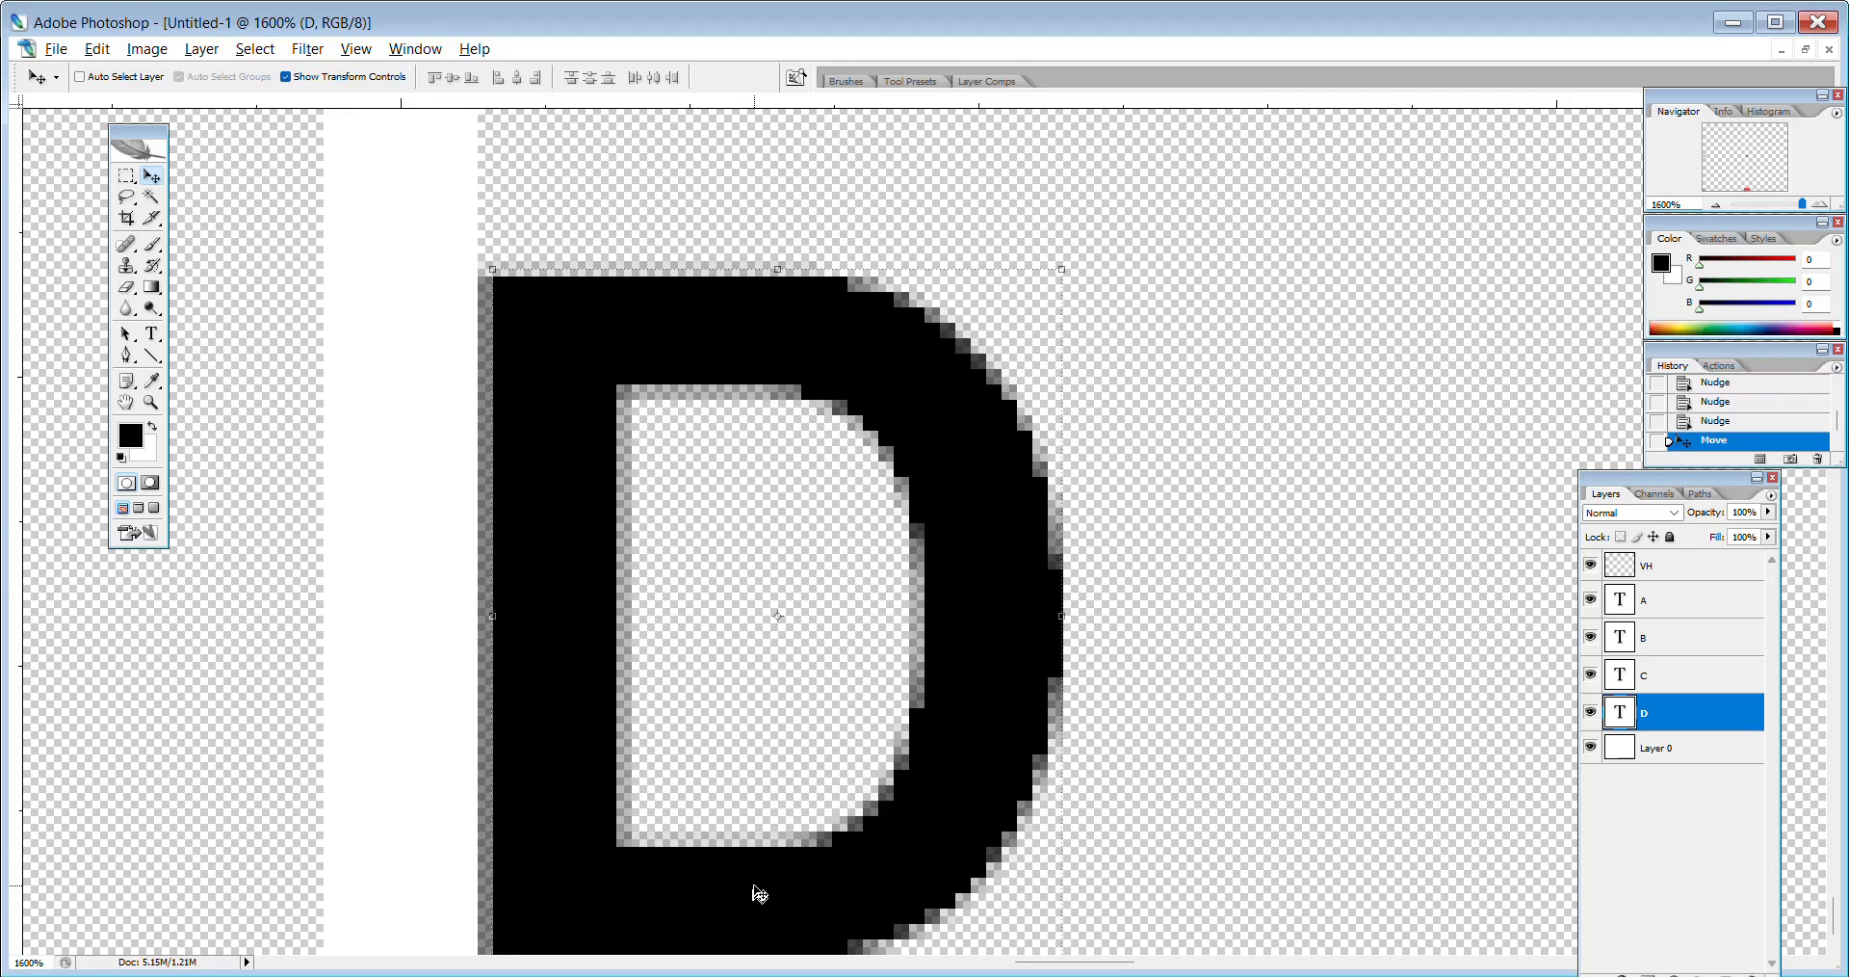
{"action": "key", "text": "Up"}
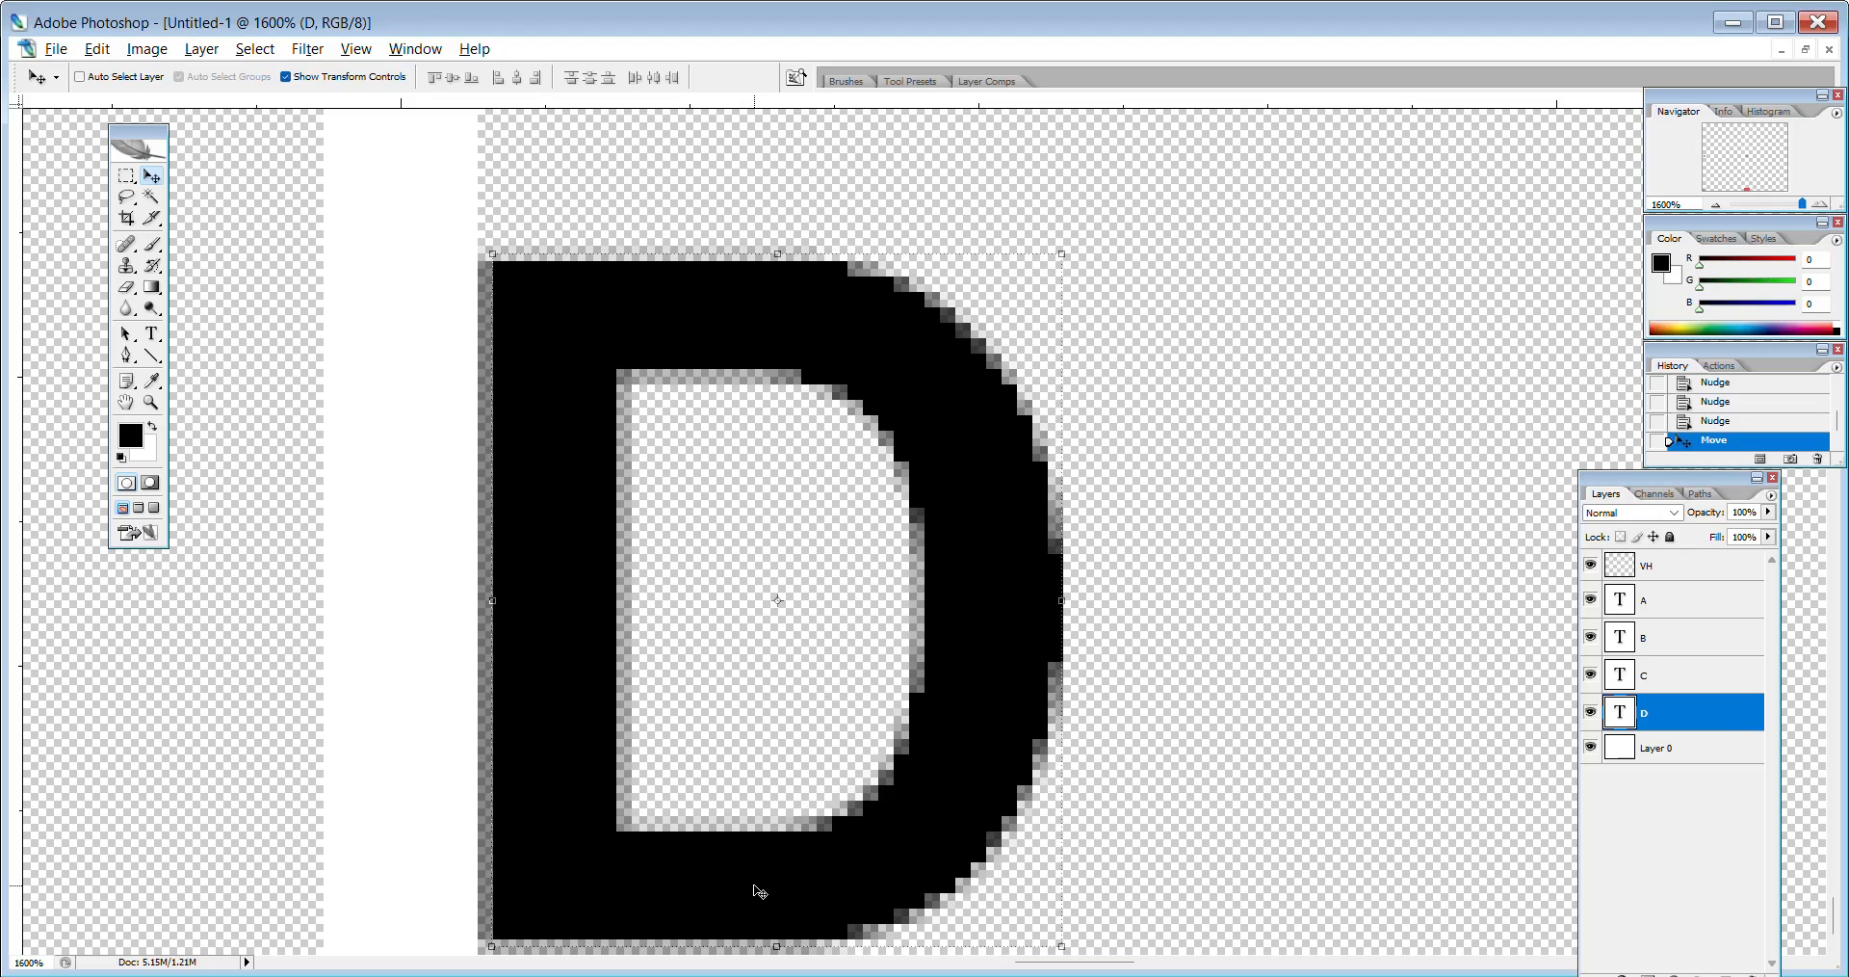
{"action": "key", "text": "Down"}
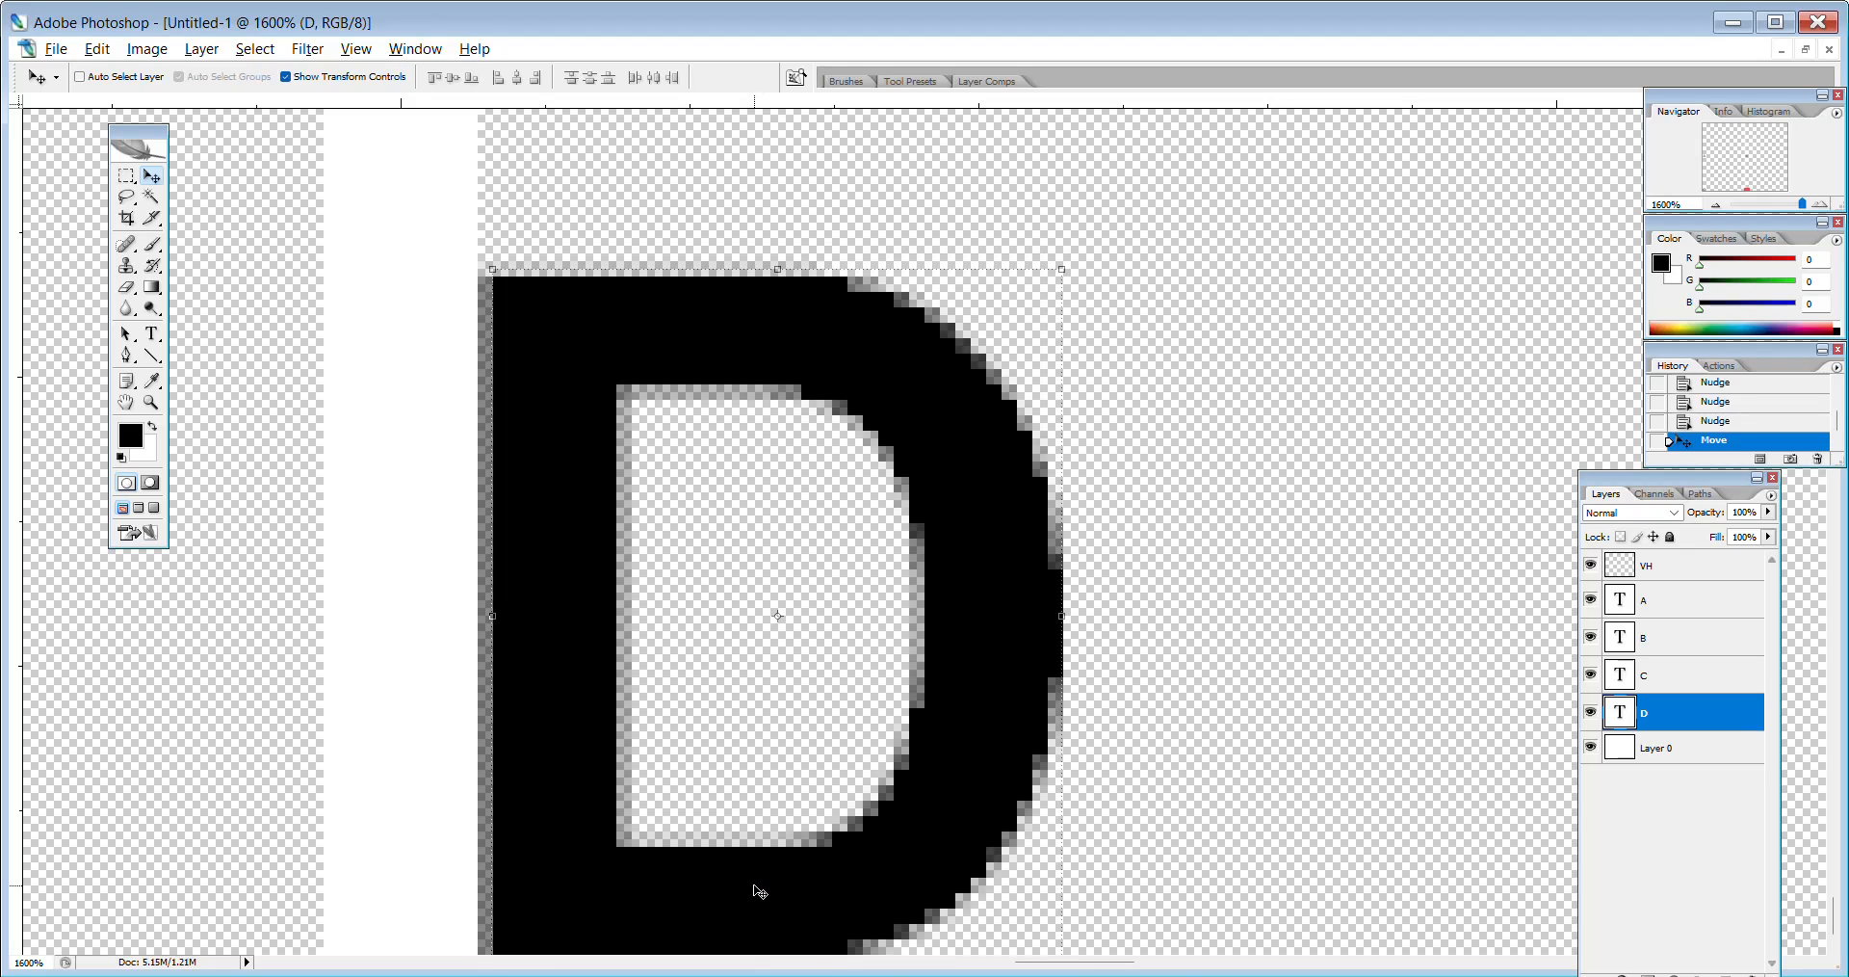
{"action": "key", "text": "Up"}
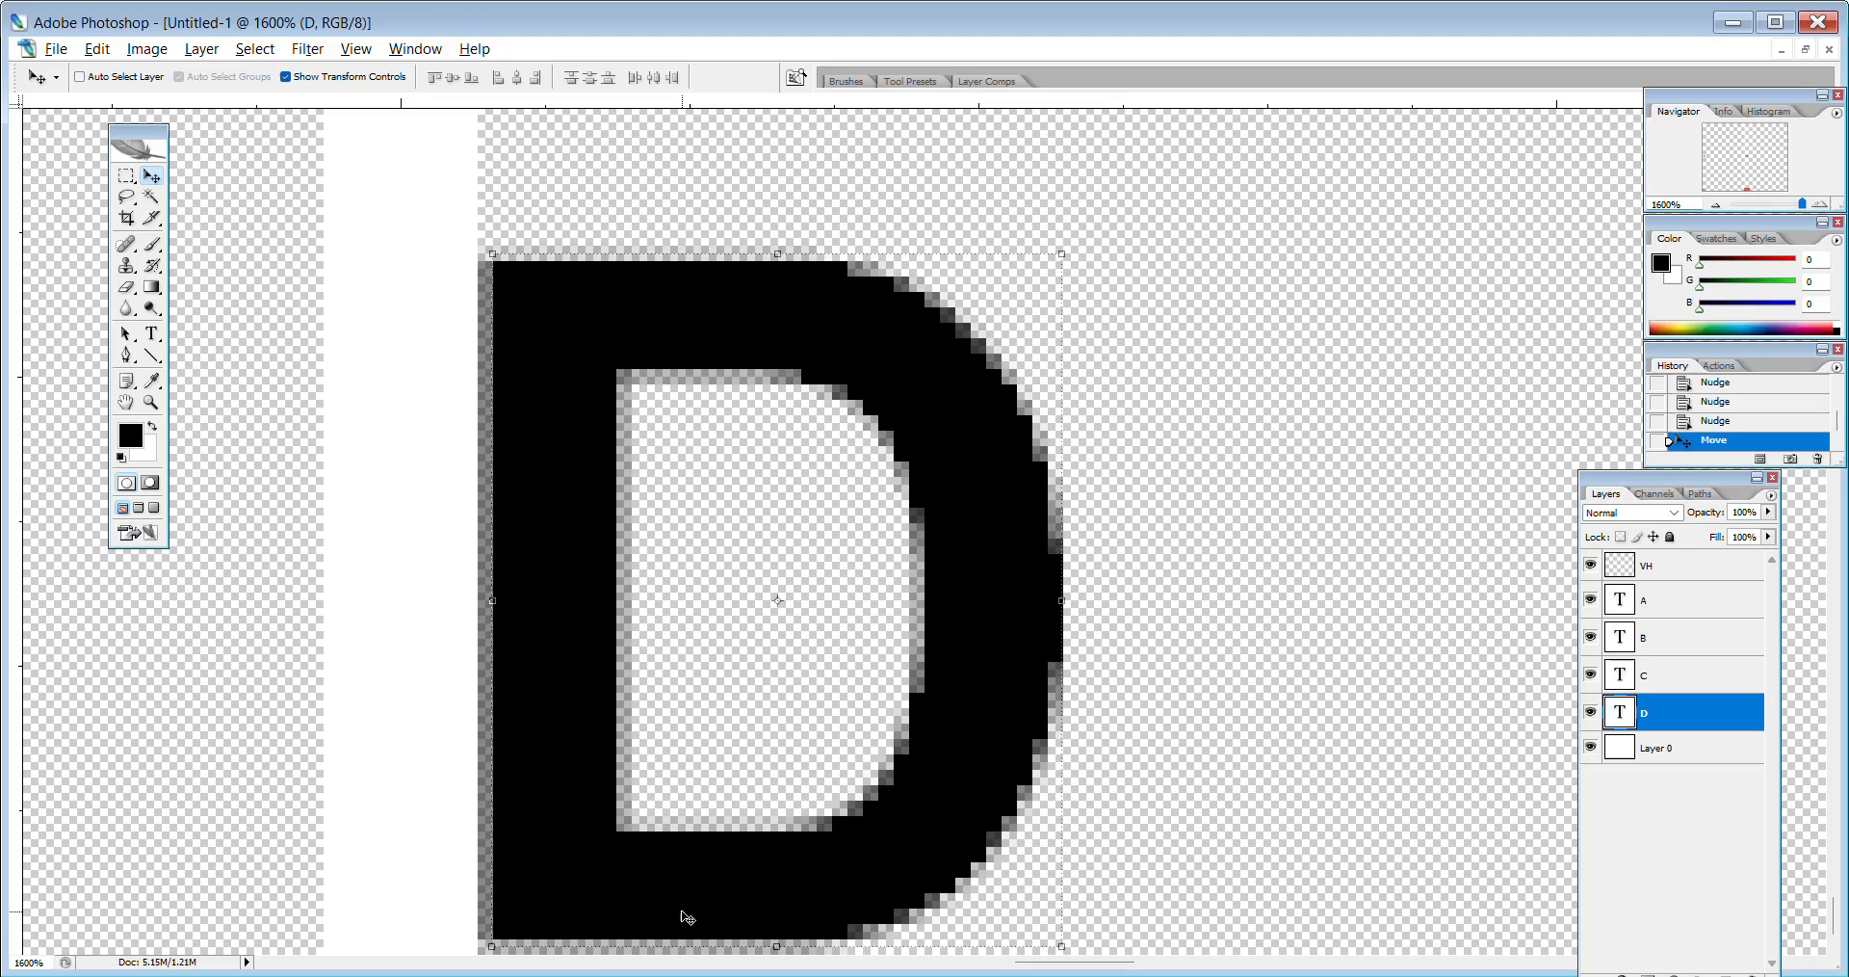
Offset the letter D by 5 pixels up from the canvas's bottom edge and 5 pixels right from the vertical grid line.
{"action": "key", "text": "Up"}
{"action": "key", "text": "Up"}
{"action": "key", "text": "Up"}
{"action": "key", "text": "Up"}
{"action": "key", "text": "Up"}
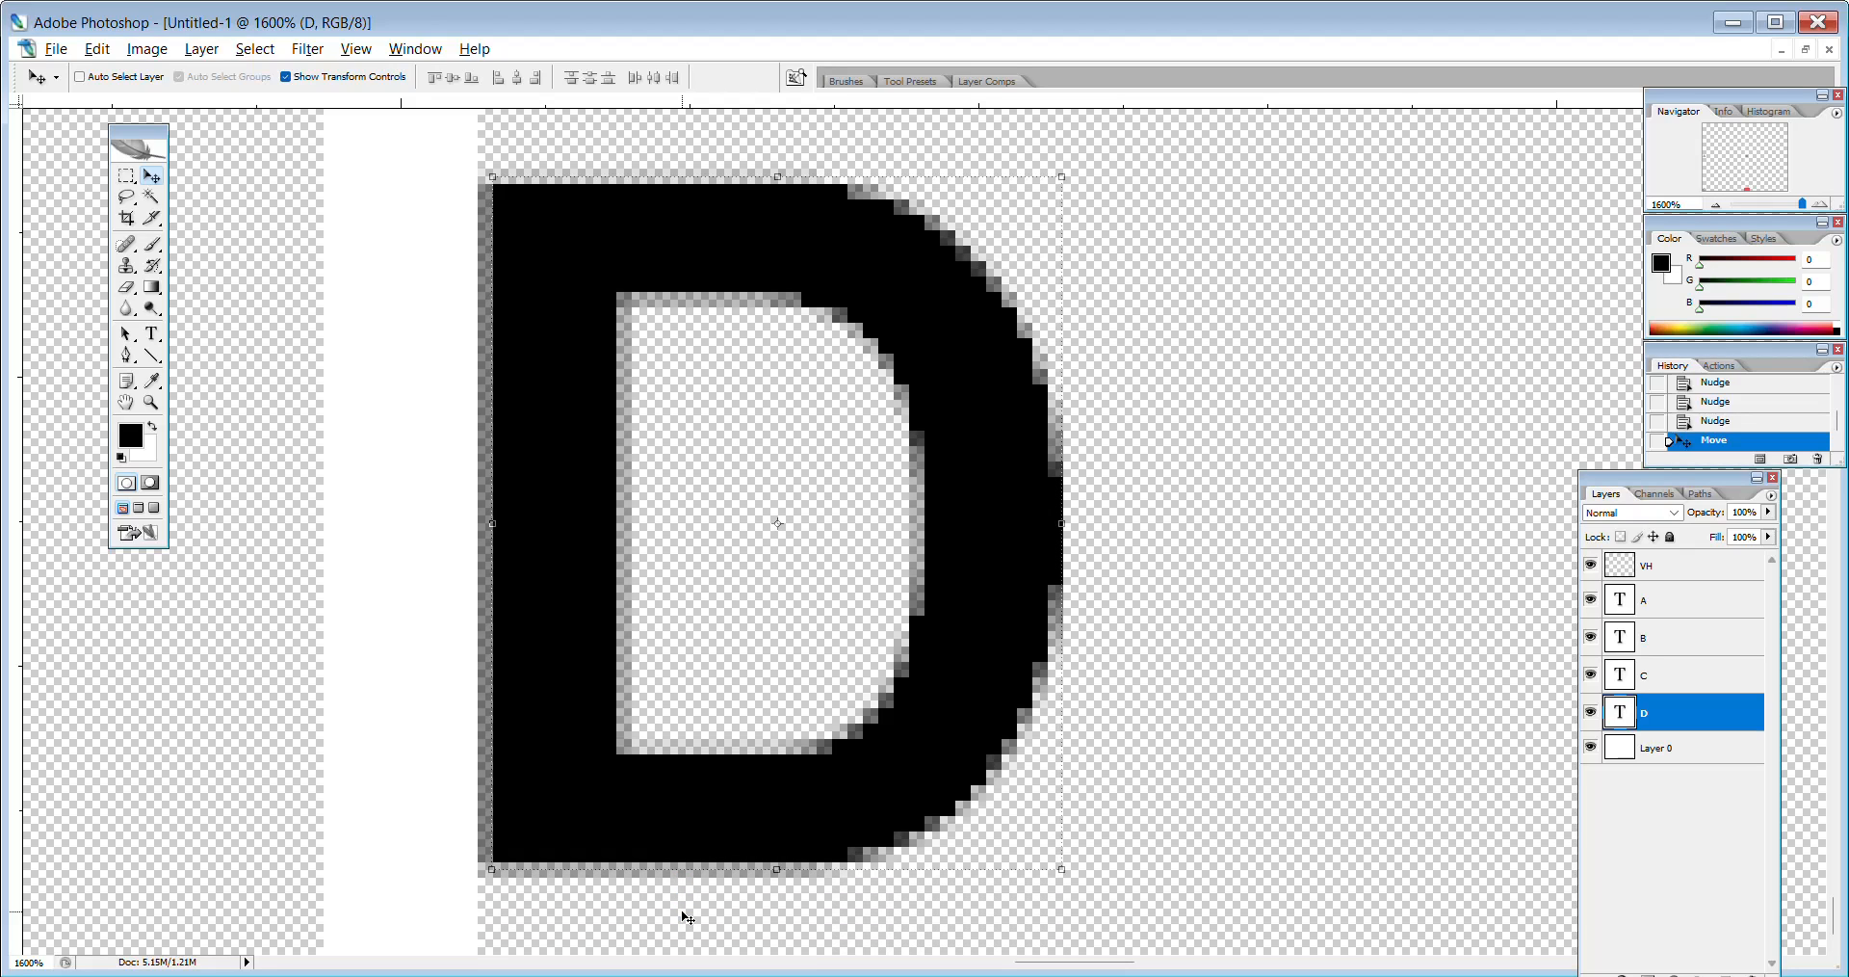
{"action": "key", "text": "Right"}
{"action": "key", "text": "Right"}
{"action": "key", "text": "Right"}
{"action": "key", "text": "Right"}
{"action": "key", "text": "Right"}
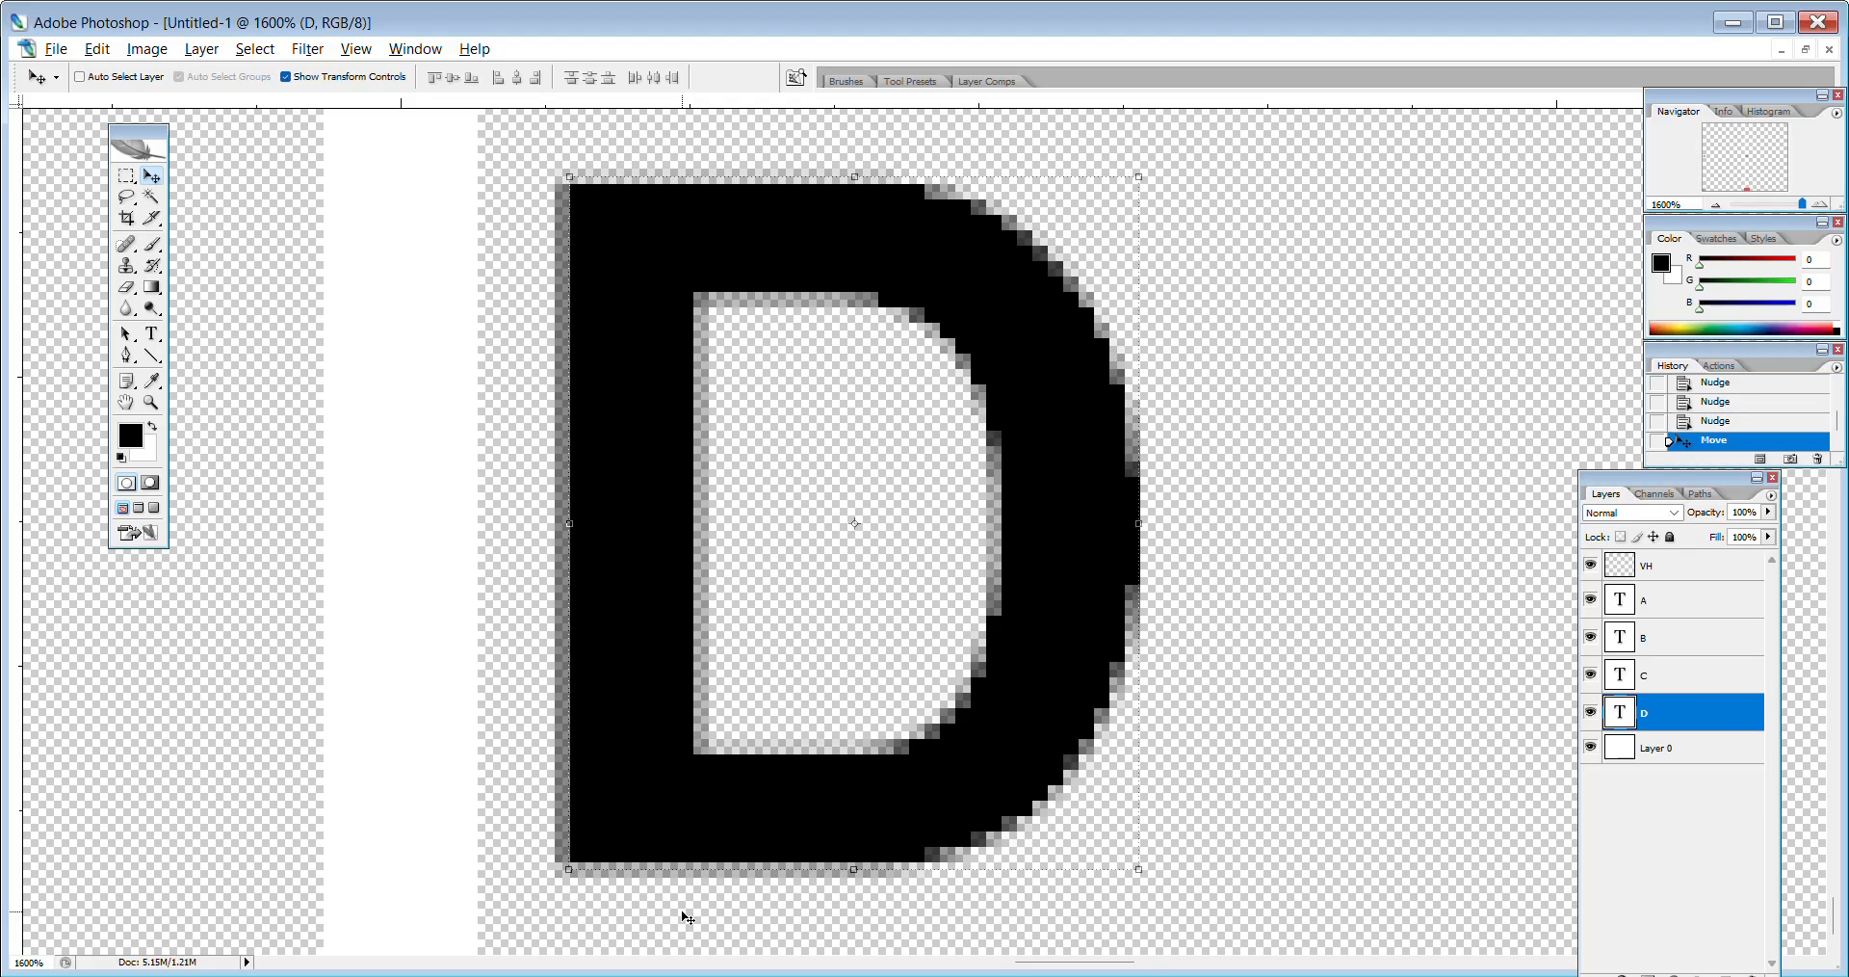
Examine the whole canvas at 66.7% zoom to check the placement of all four letters against the grid.
{"action": "key", "text": "ctrl+minus"}
{"action": "key", "text": "ctrl+minus"}
{"action": "key", "text": "ctrl+minus"}
{"action": "key", "text": "ctrl+minus"}
{"action": "key", "text": "ctrl+minus"}
{"action": "key", "text": "ctrl+minus"}
{"action": "key", "text": "ctrl+minus"}
{"action": "key", "text": "ctrl+minus"}
{"action": "key", "text": "ctrl+minus"}
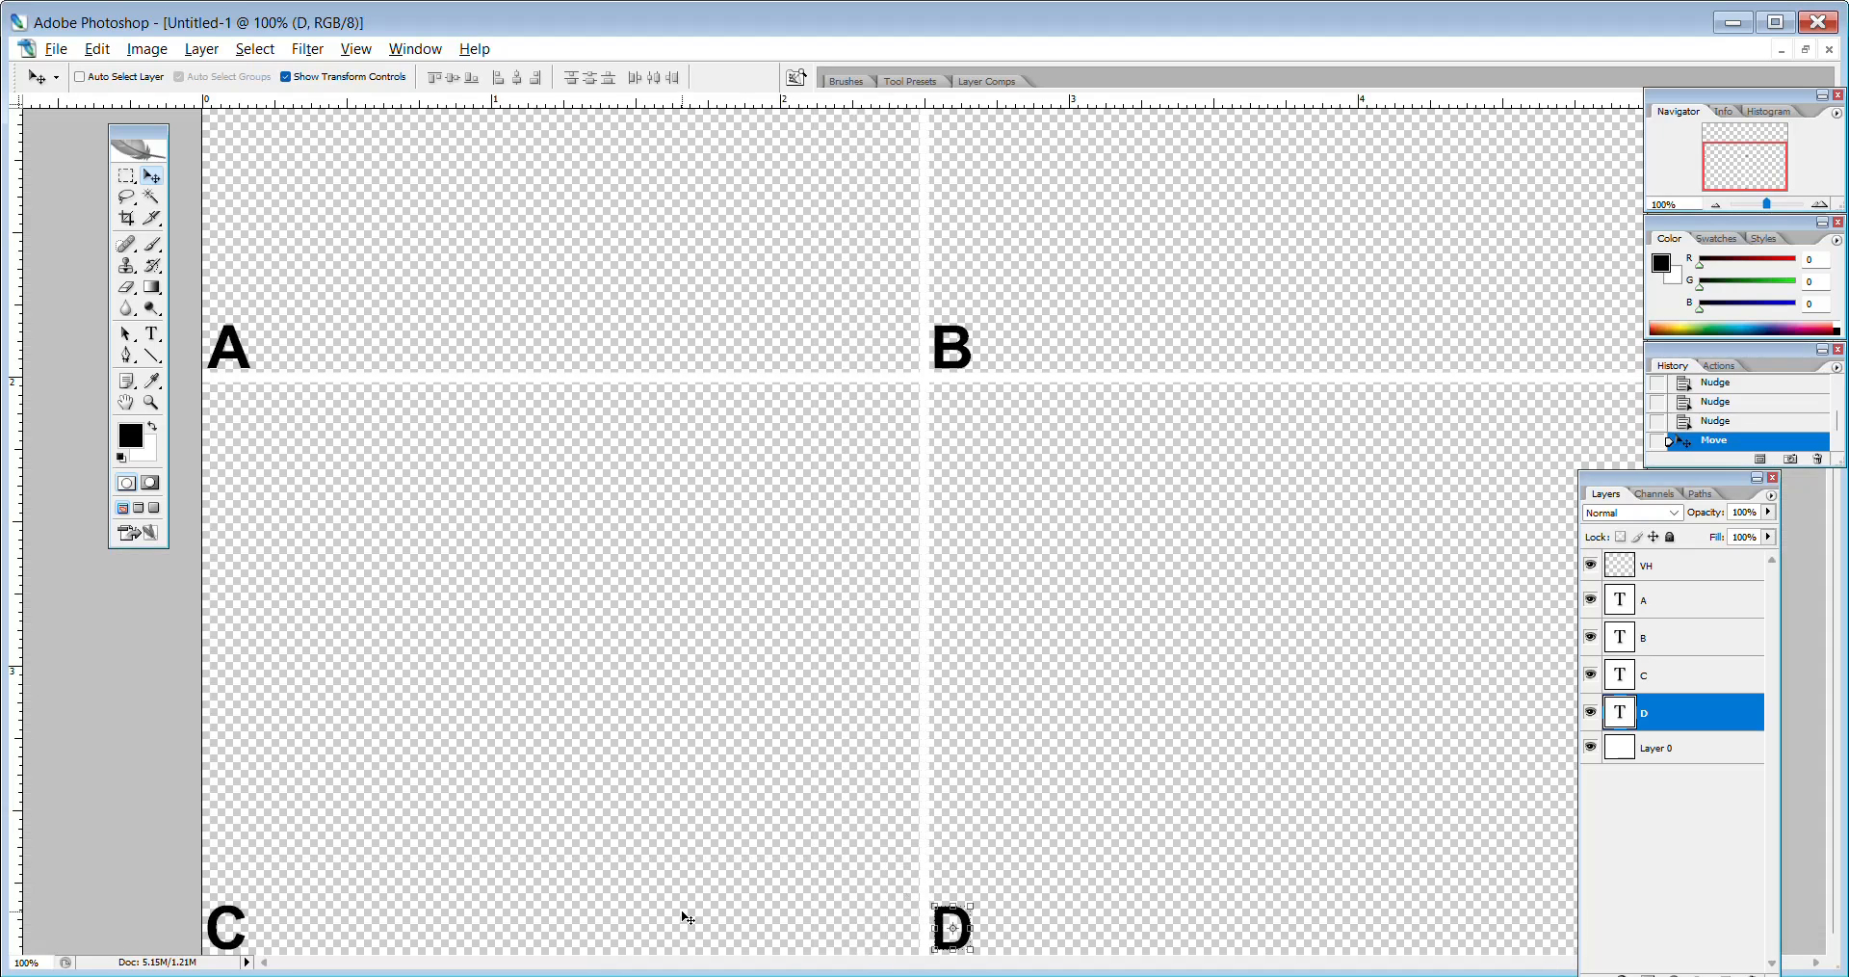
{"action": "key", "text": "ctrl+minus"}
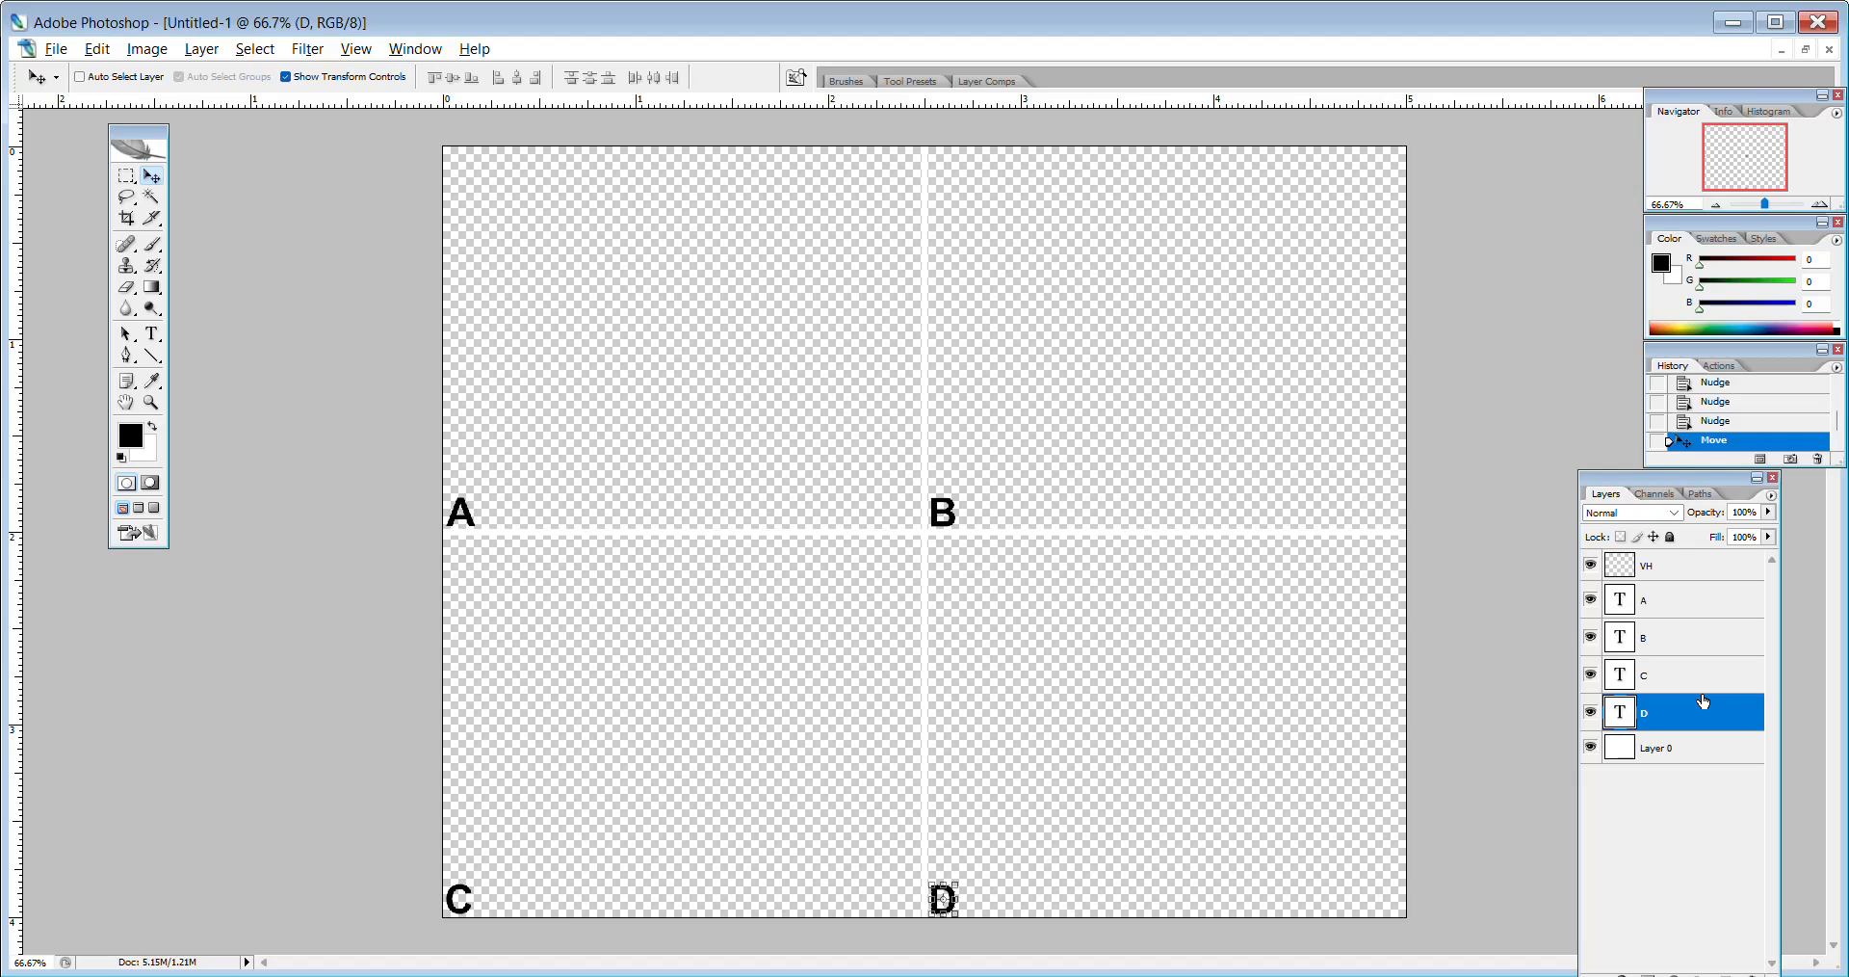
Save the template to the Desktop as Lettering.psd in Photoshop format with layers and maximized compatibility.
{"action": "key", "text": "ctrl+s"}
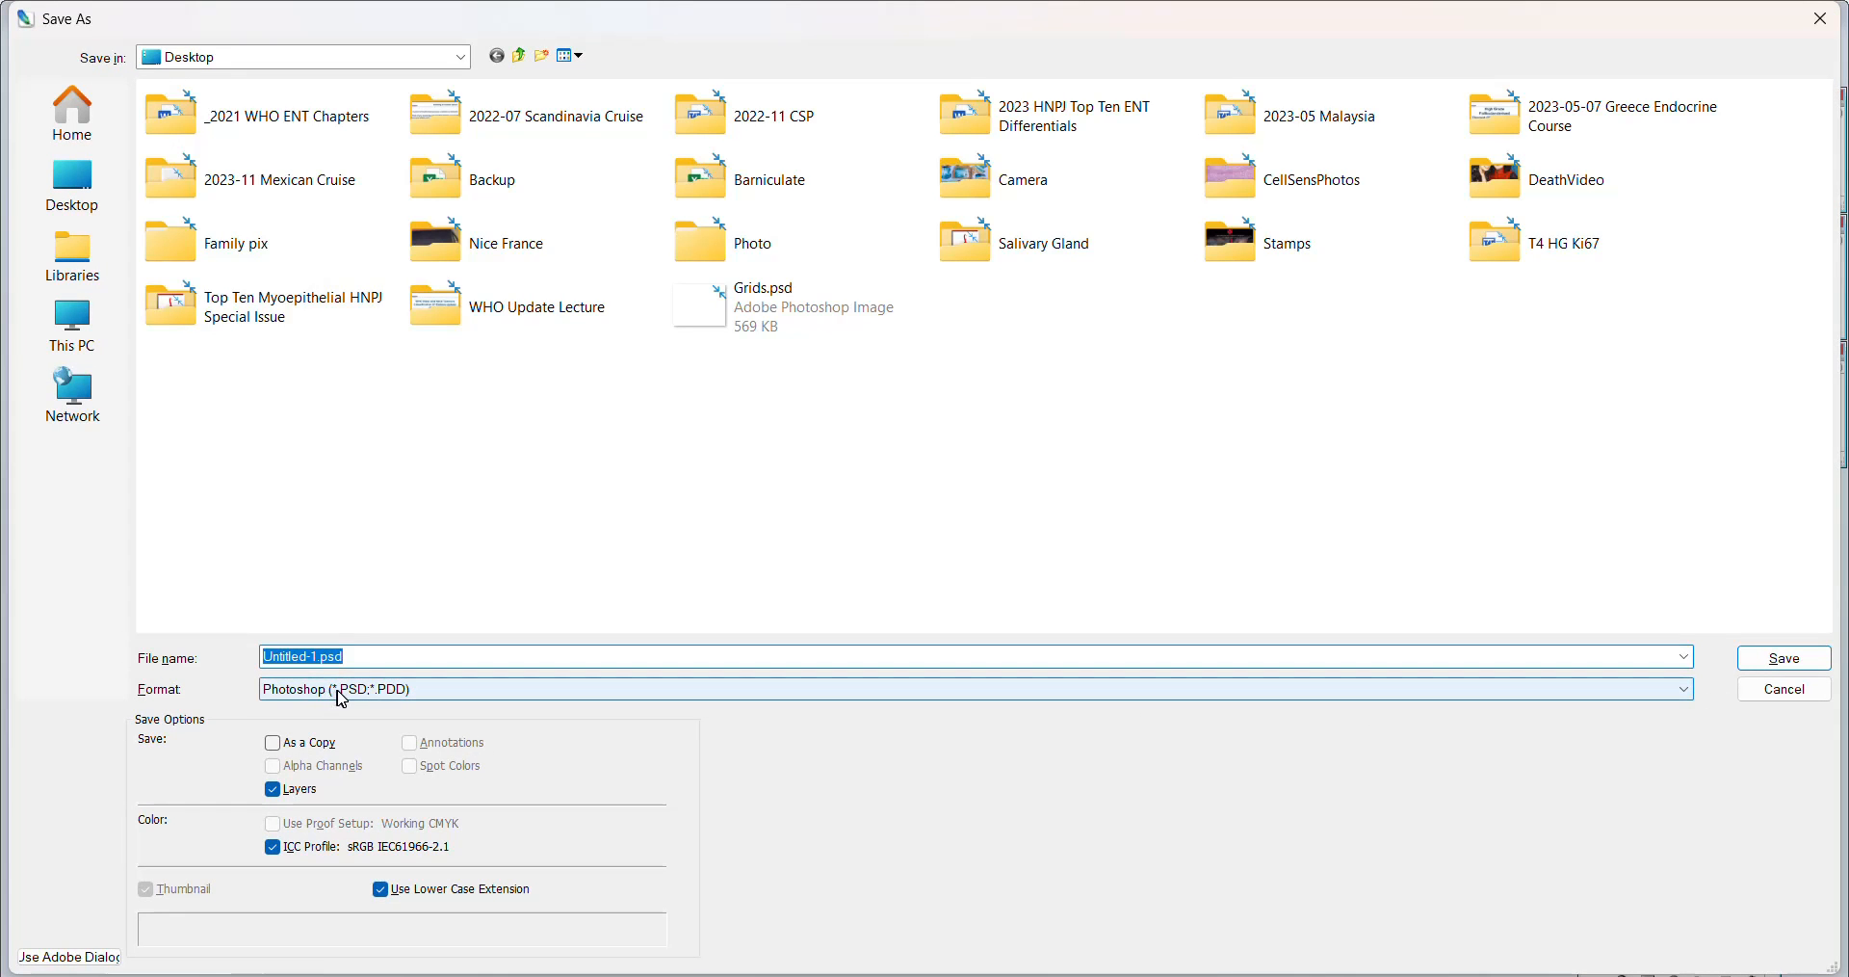
{"action": "left_click_drag", "start_coordinate": [313, 656], "coordinate": [115, 655]}
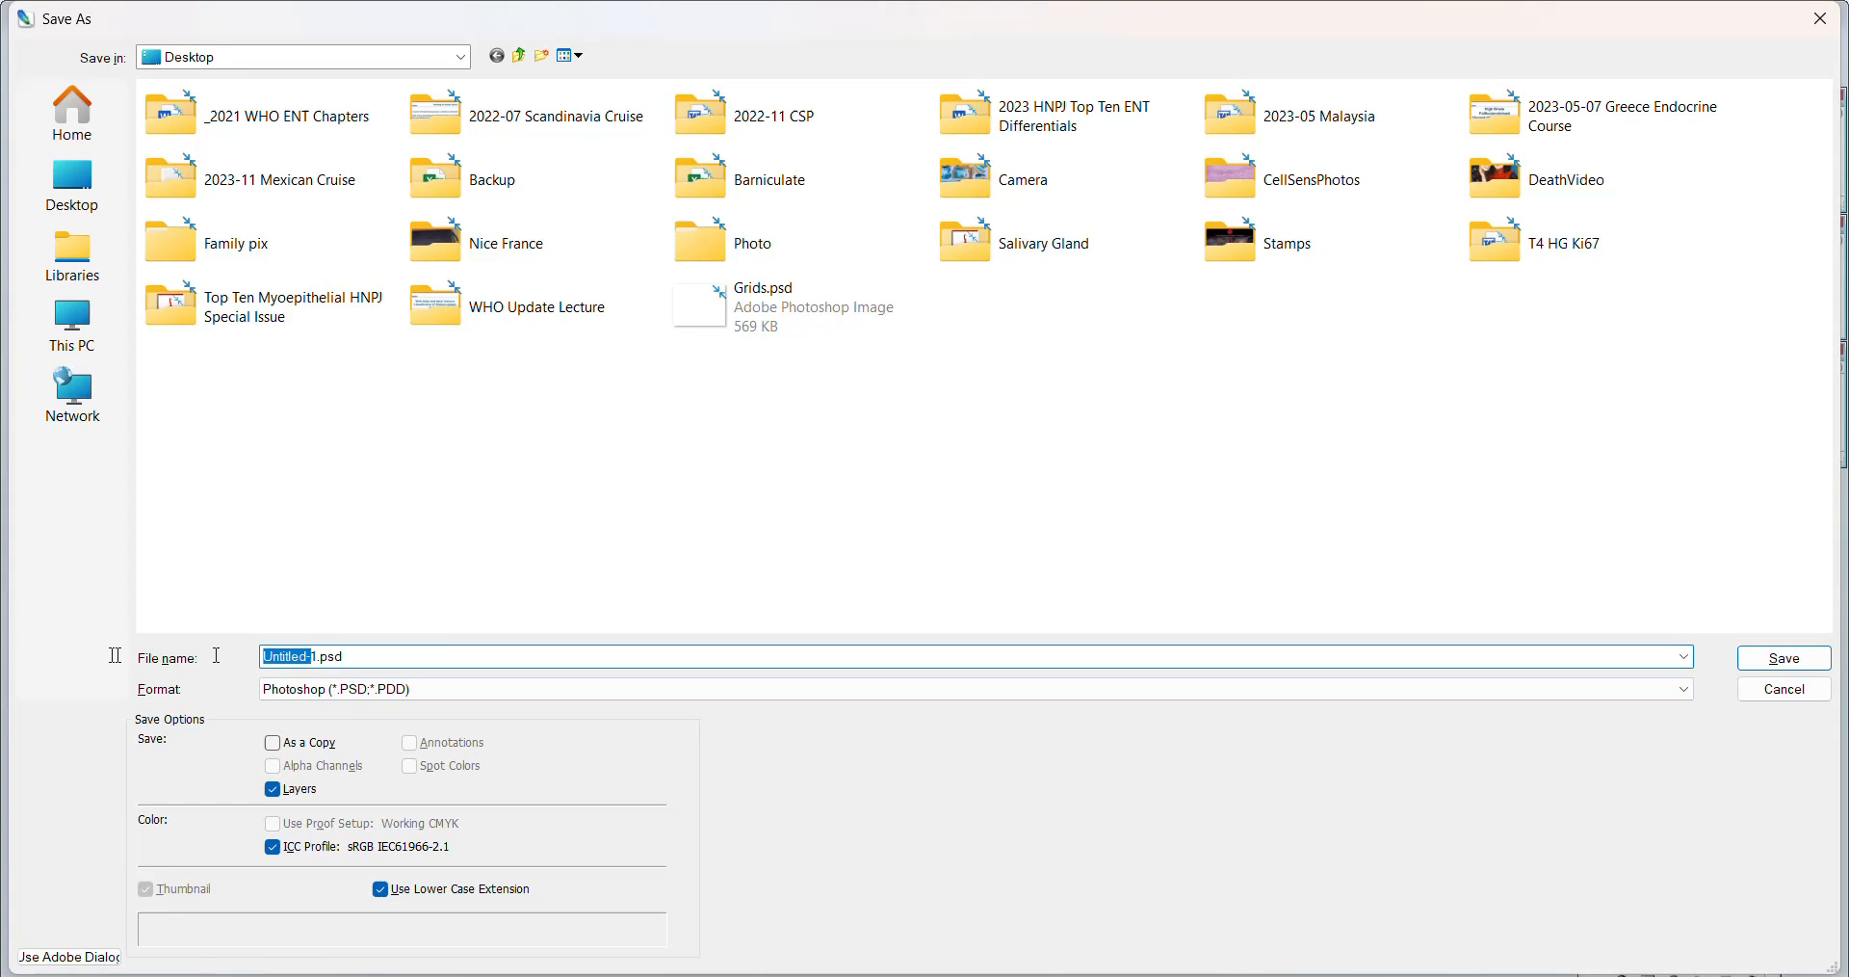
{"action": "type", "text": "Lettering"}
{"action": "key", "text": "Delete"}
{"action": "key", "text": "Return"}
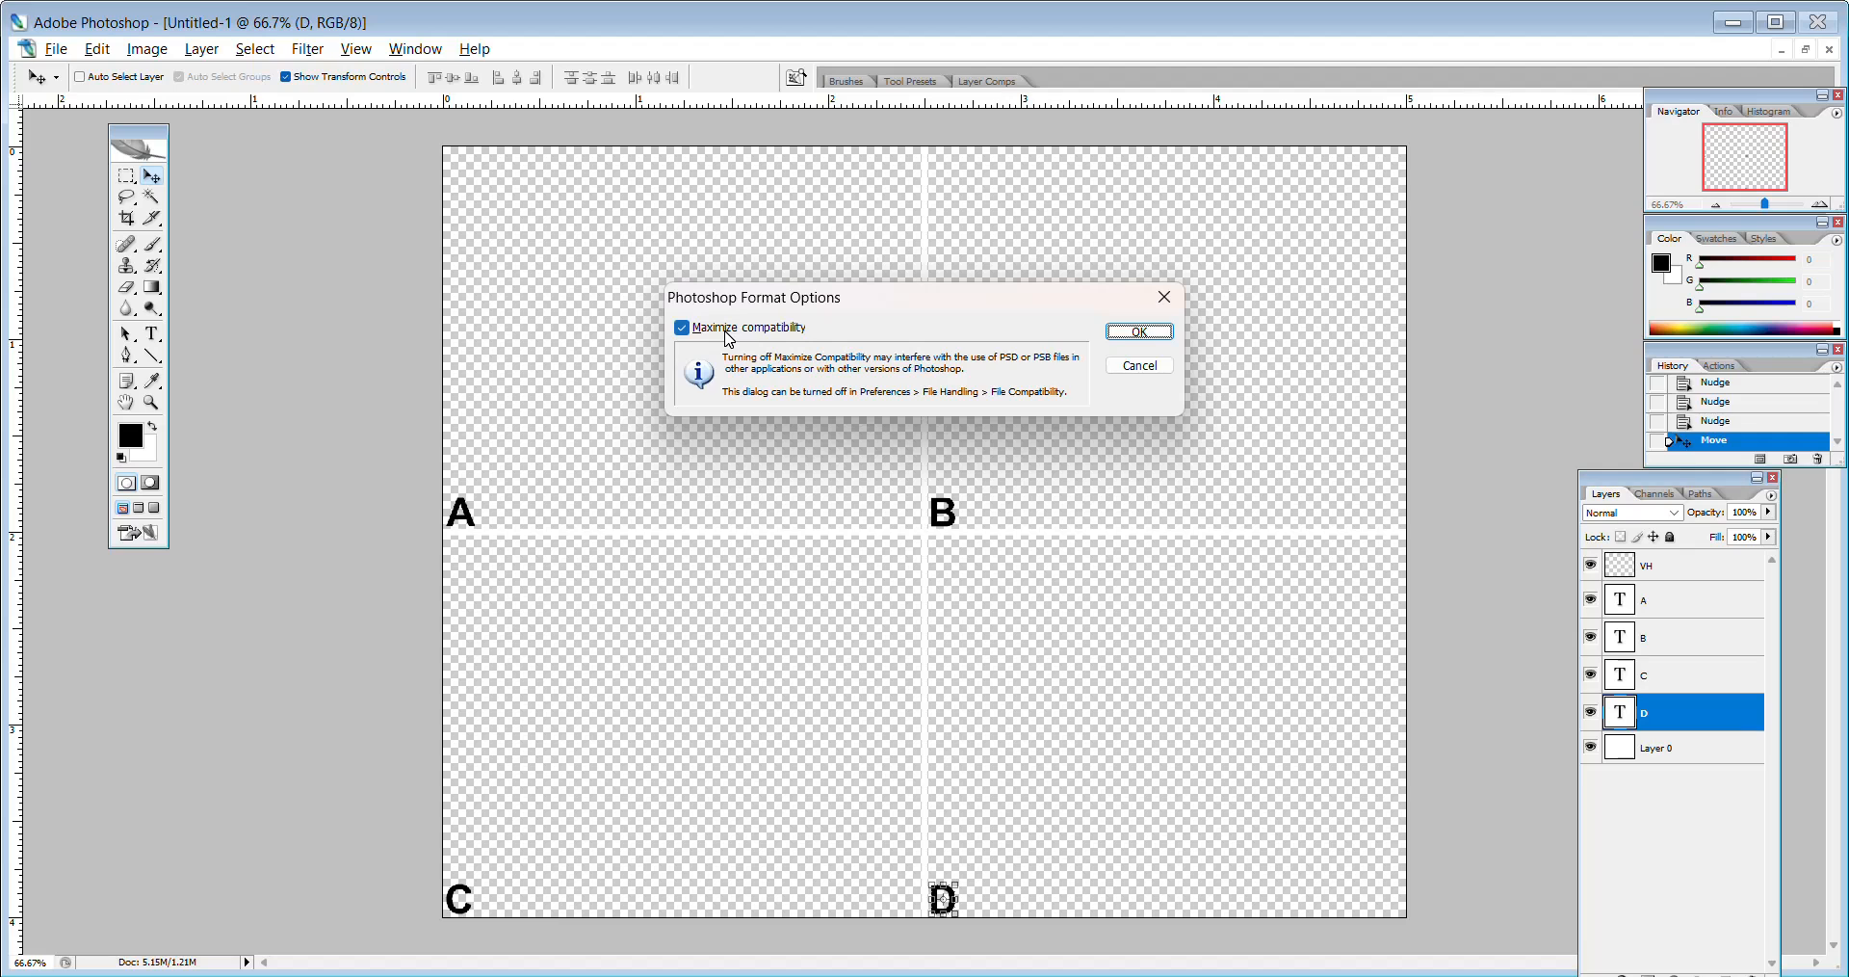
{"action": "left_click", "coordinate": [1118, 331]}
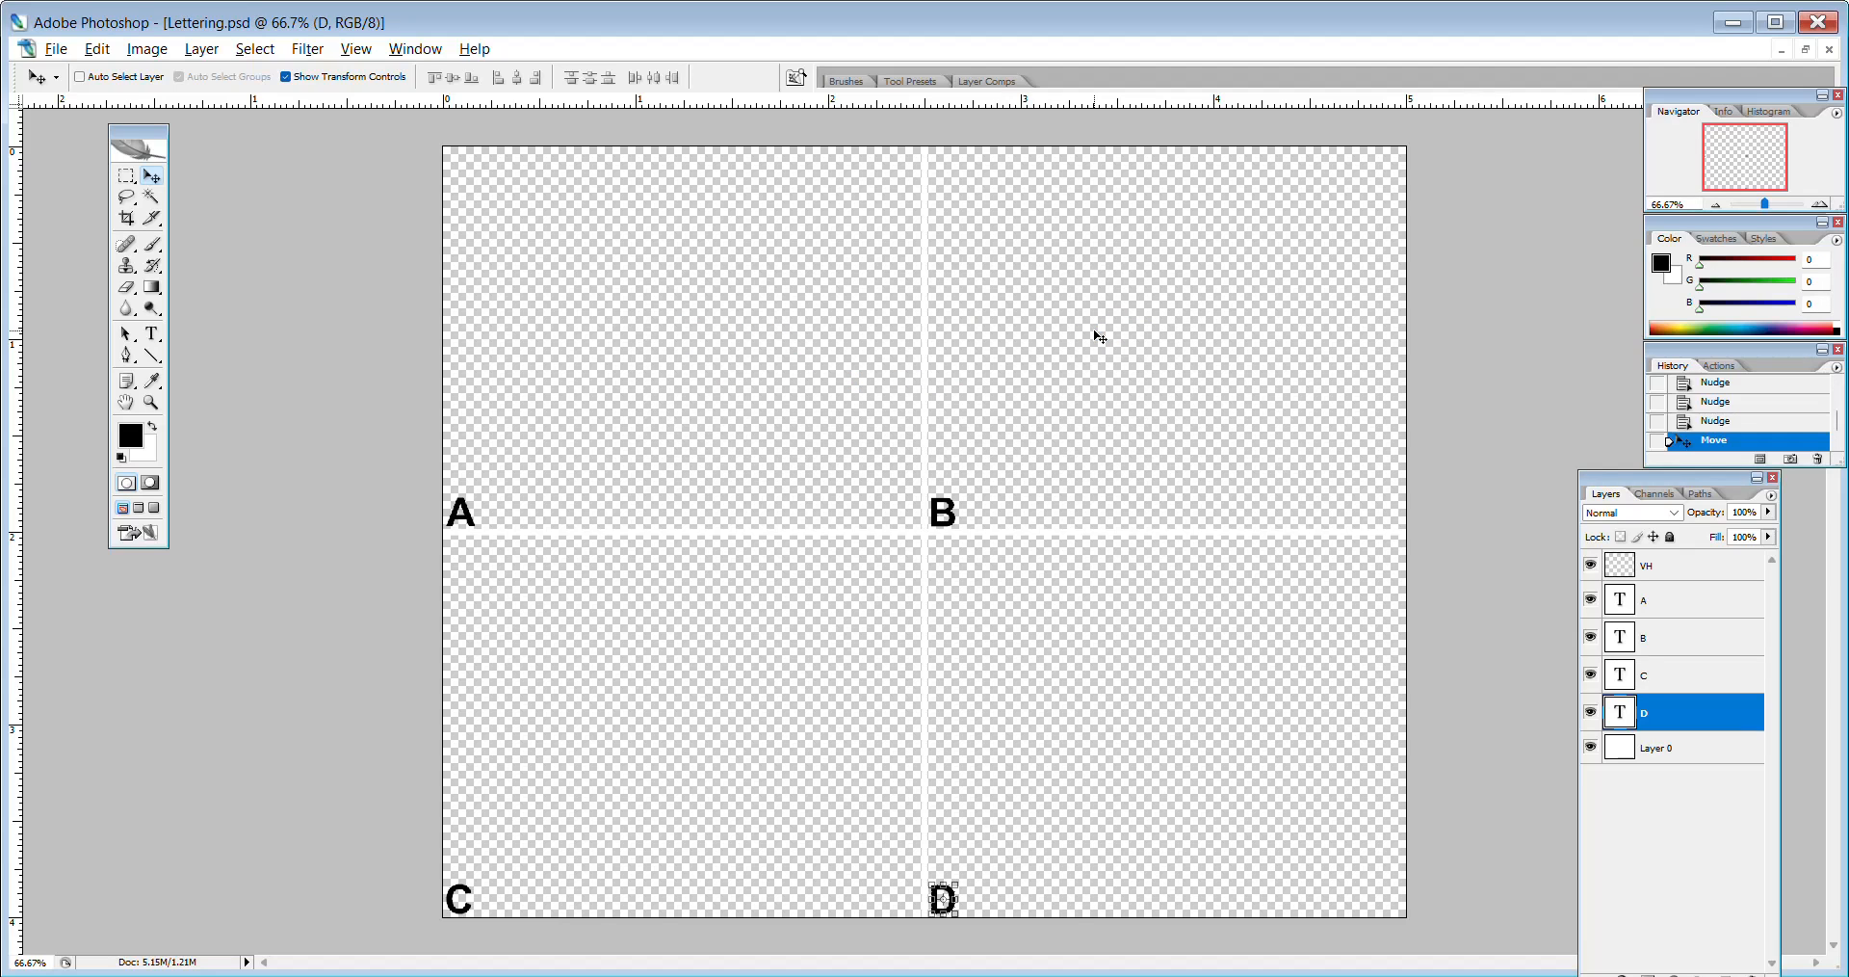